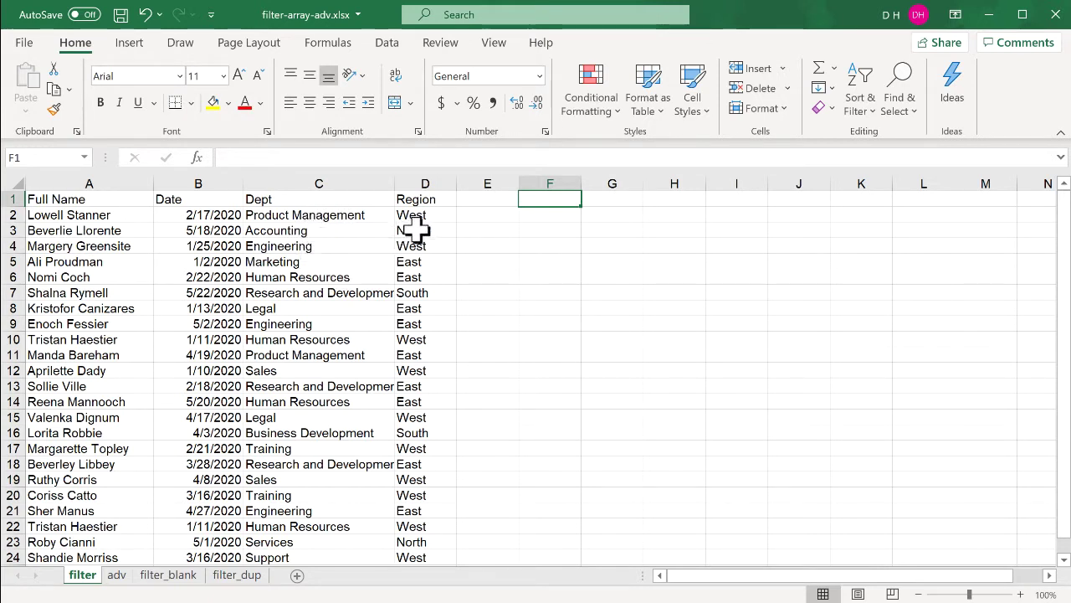
# Start a FILTER formula in cell F3 using A1:D25 as the array
pyautogui.click(541, 231)
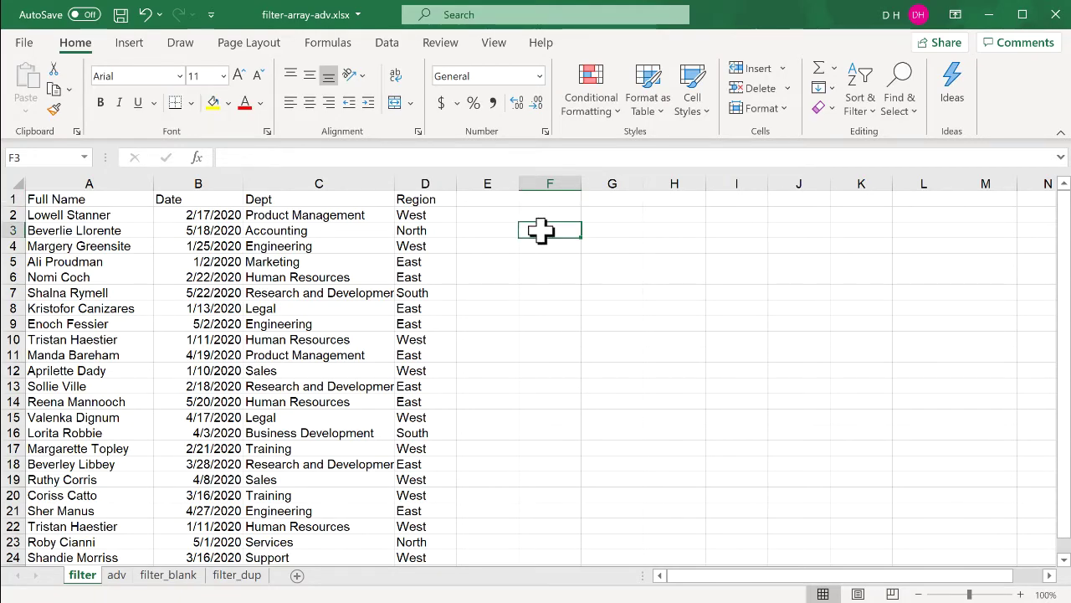
pyautogui.write('=fil')
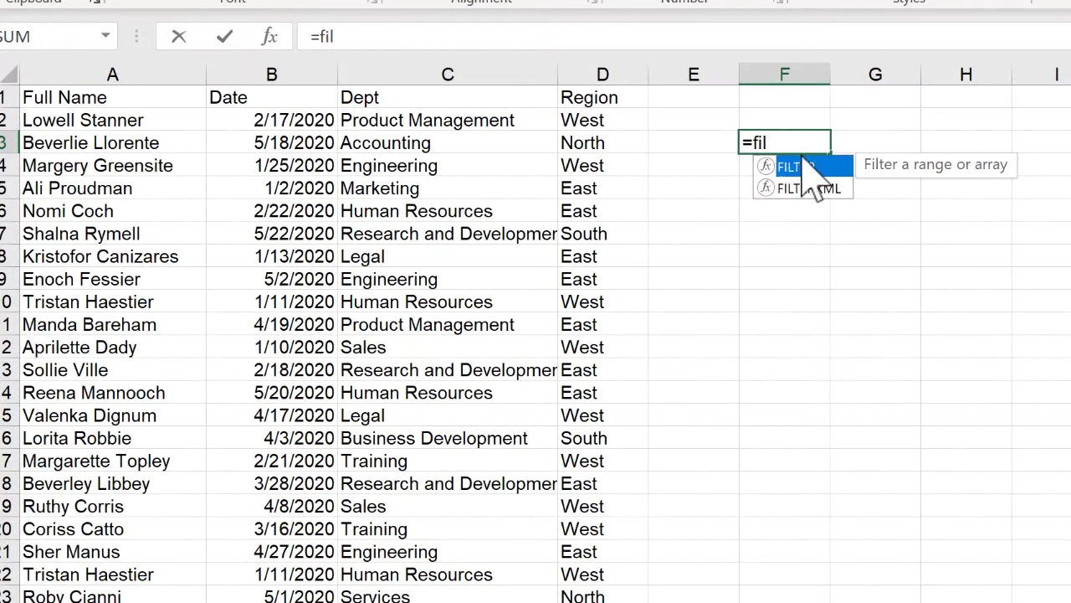
pyautogui.doubleClick(810, 165)
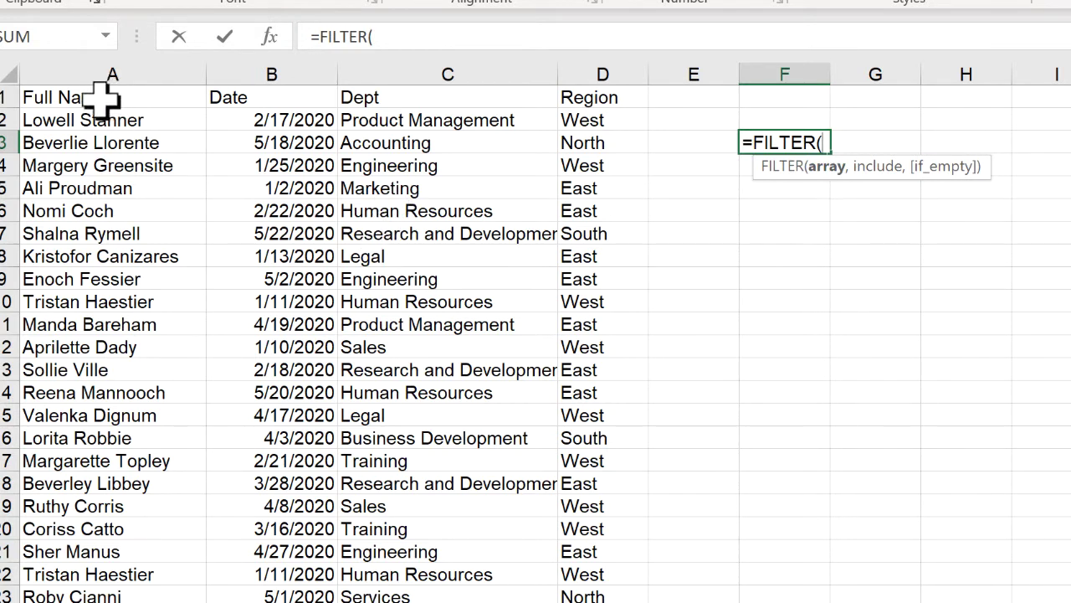
pyautogui.moveTo(25, 96); pyautogui.dragTo(565, 85)
pyautogui.hotkey('ctrl', 'shift', 'Down')
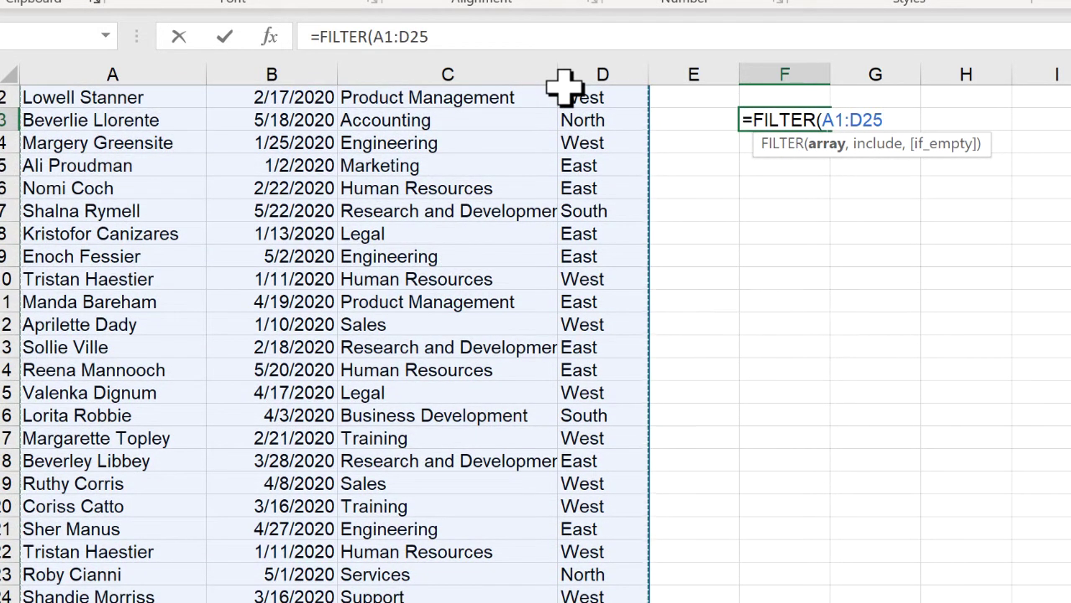
pyautogui.write(',')
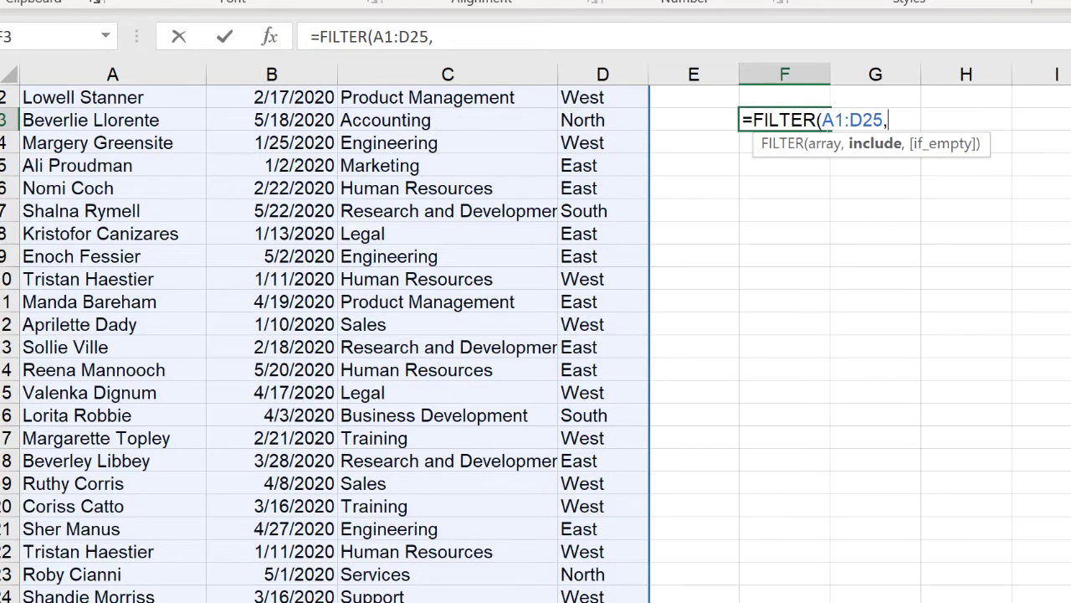
# Set the FILTER formula's include condition to C1:C25="Accounting"
pyautogui.scroll(1, 535, 343)
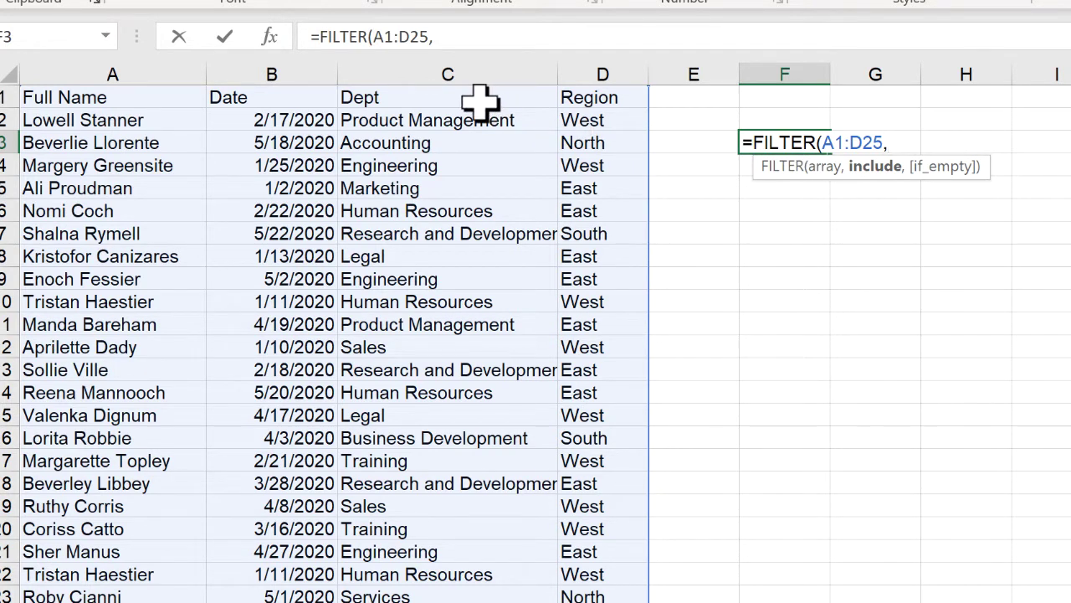
pyautogui.click(430, 120)
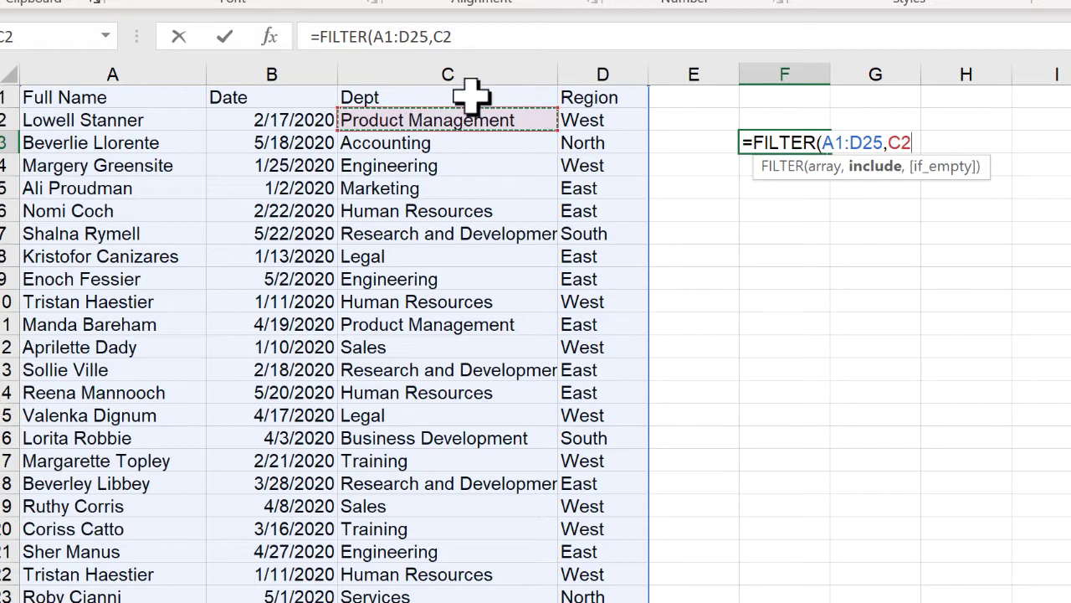
pyautogui.moveTo(473, 98); pyautogui.dragTo(452, 528)
pyautogui.write('=')
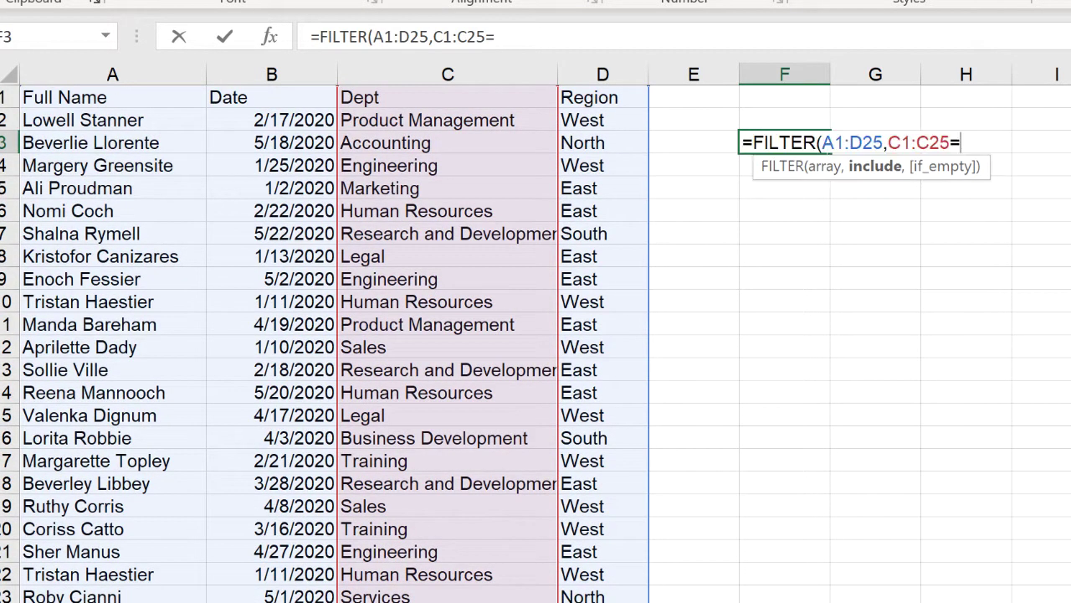
pyautogui.click(573, 30)
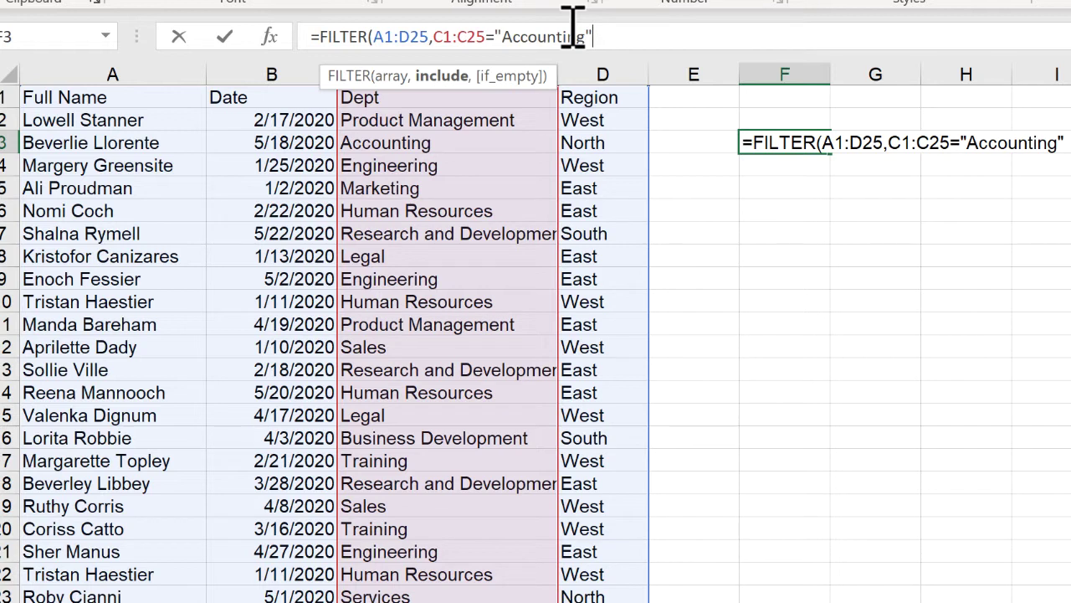
# Complete the FILTER formula in F3 with "N/A" as the if_empty value
pyautogui.write(')')
pyautogui.press('BackSpace')
pyautogui.write(',"N/A')
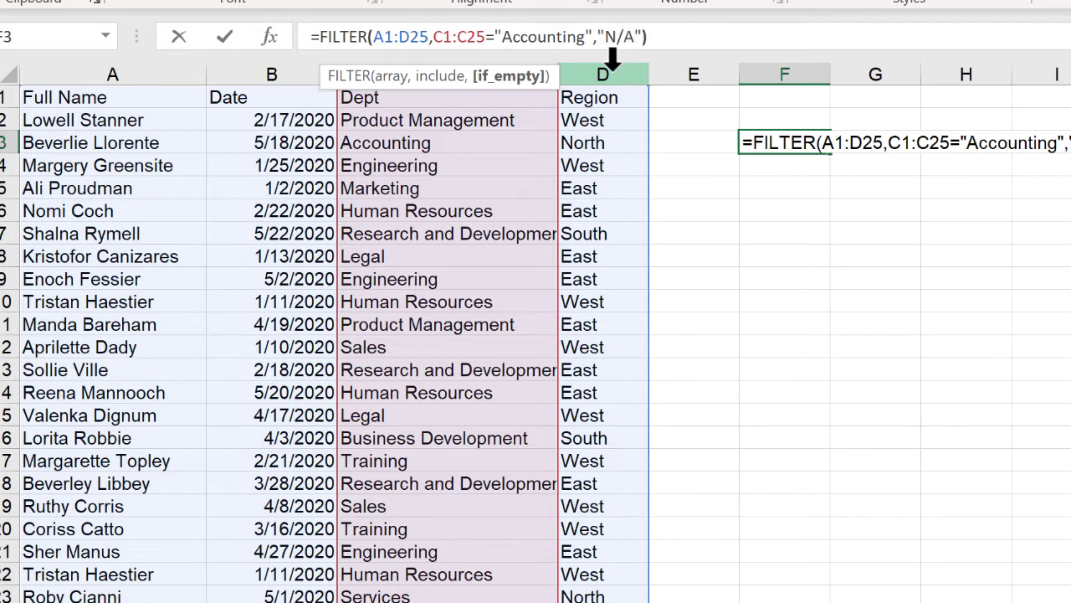
pyautogui.press('Return')
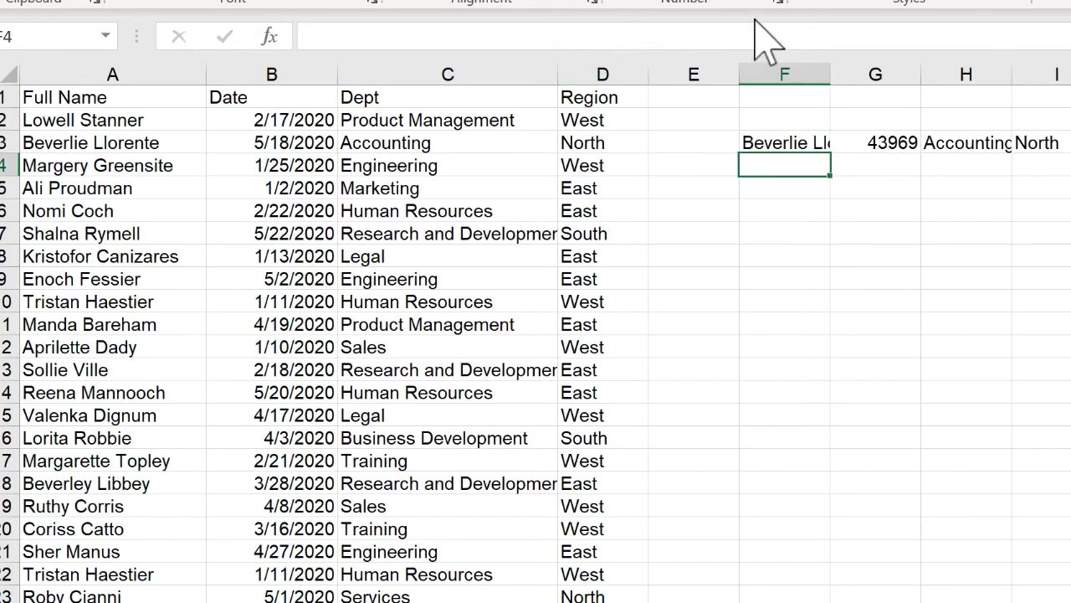
# Autofit the widths of columns F through I to their contents
pyautogui.moveTo(784, 74); pyautogui.dragTo(1053, 75)
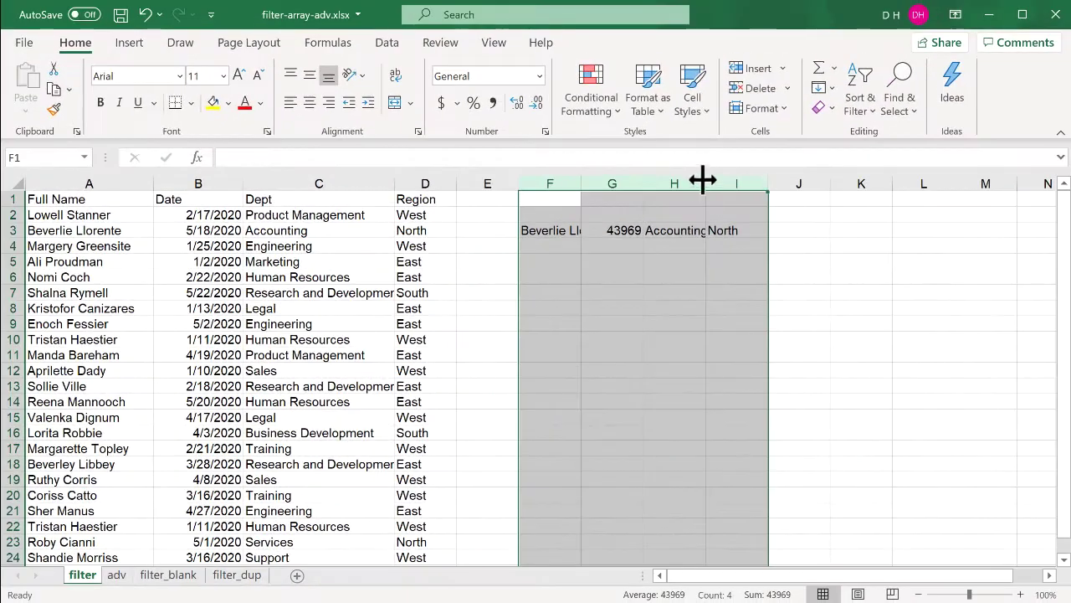
pyautogui.doubleClick(704, 182)
pyautogui.click(703, 276)
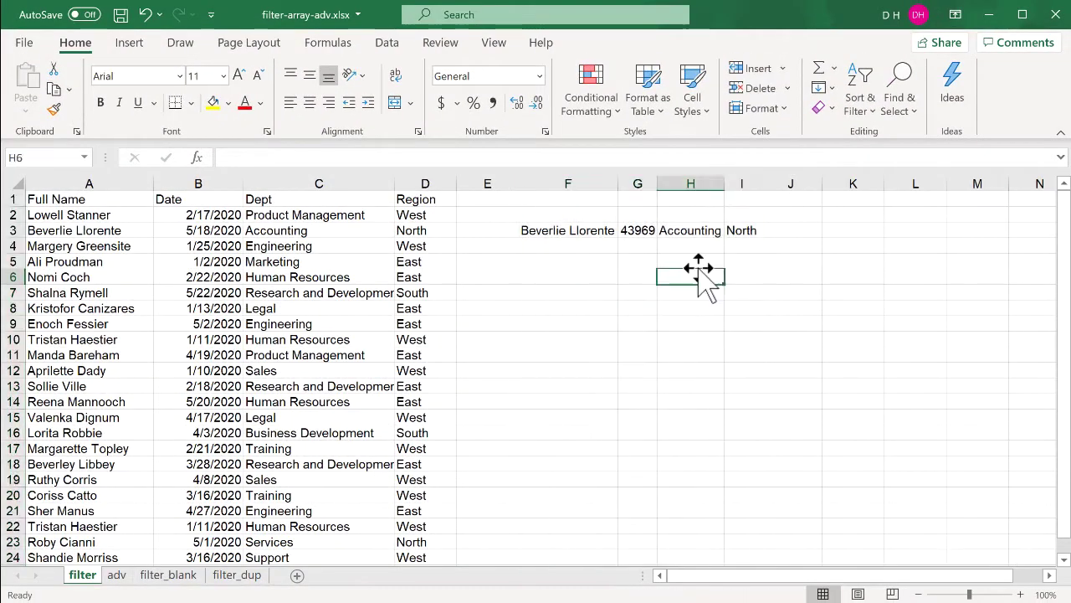
pyautogui.click(546, 232)
pyautogui.press('Left')
pyautogui.press('Left')
pyautogui.press('Left')
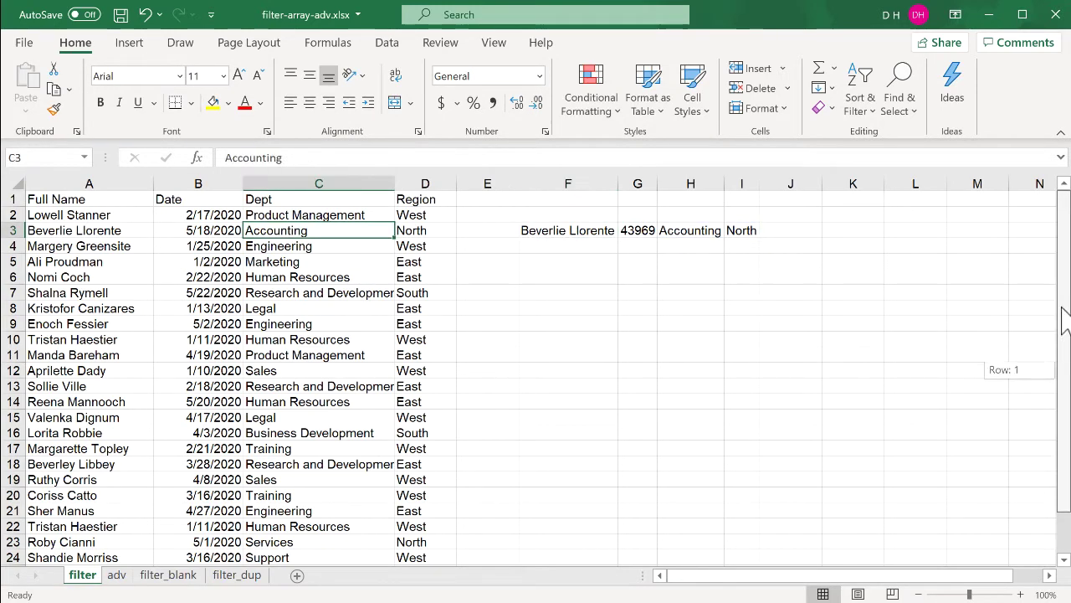
# Change the department criterion in the F3 FILTER formula to "Legal"
pyautogui.click(553, 230)
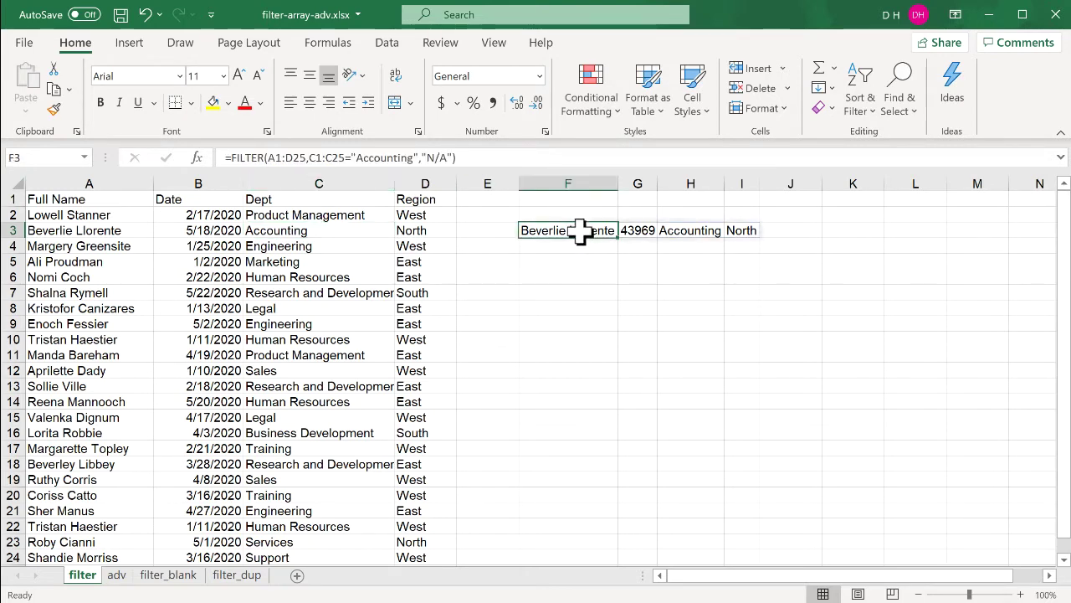
pyautogui.moveTo(413, 157); pyautogui.dragTo(362, 163)
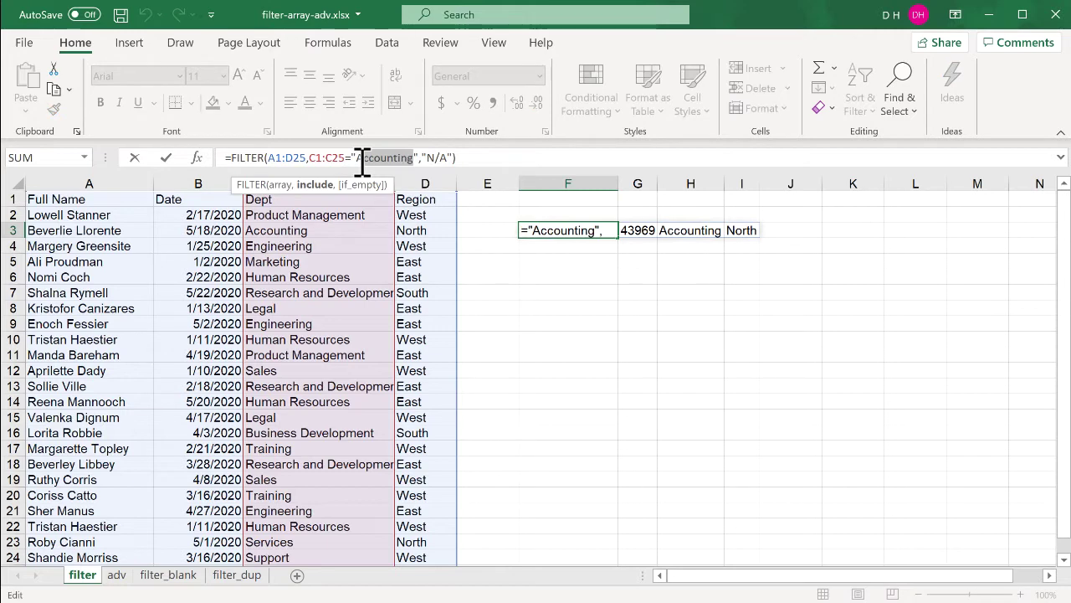
pyautogui.write('Legal')
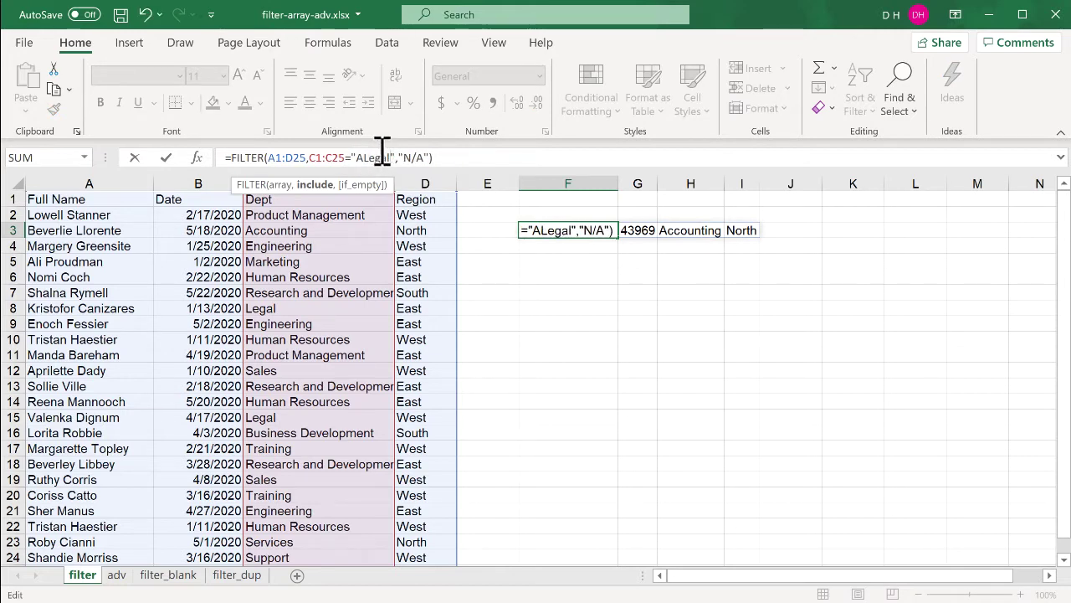
pyautogui.press('BackSpace')
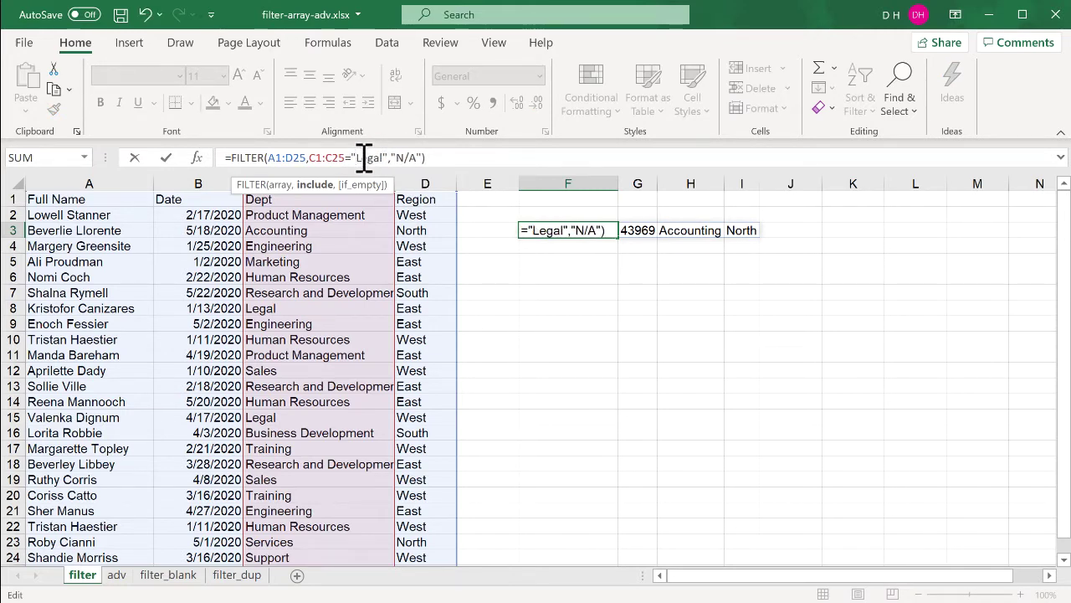
pyautogui.press('Return')
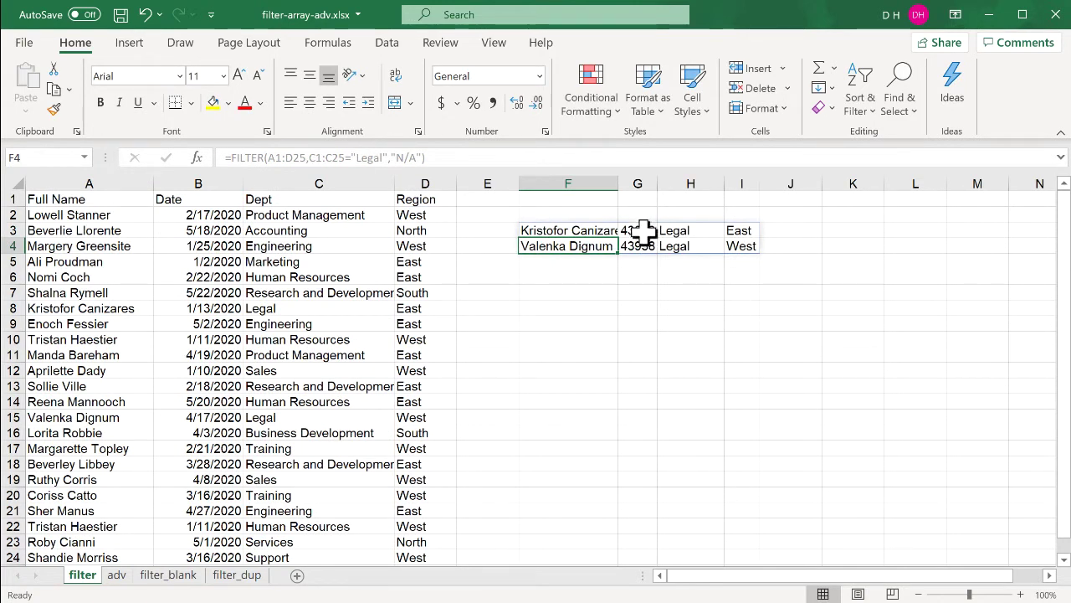
# Format column G as Short Date
pyautogui.click(640, 183)
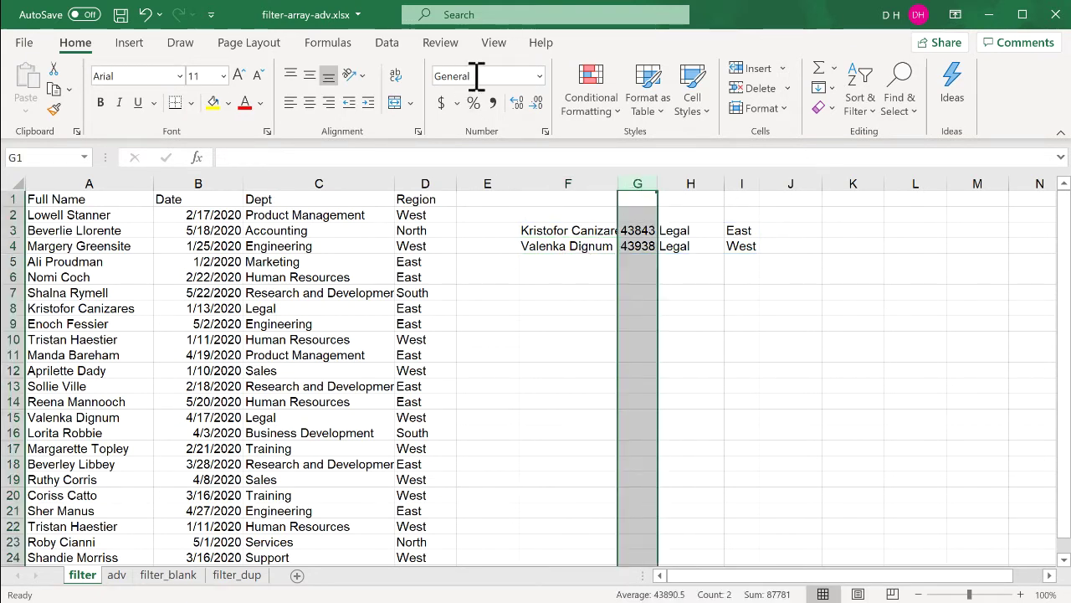
pyautogui.click(540, 76)
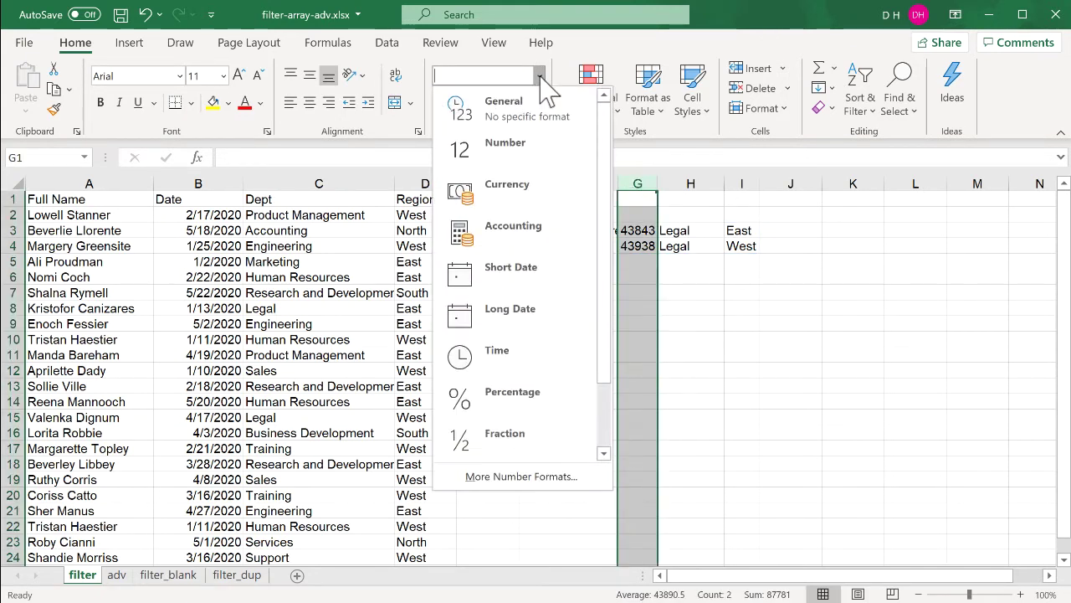
pyautogui.click(540, 266)
pyautogui.click(648, 339)
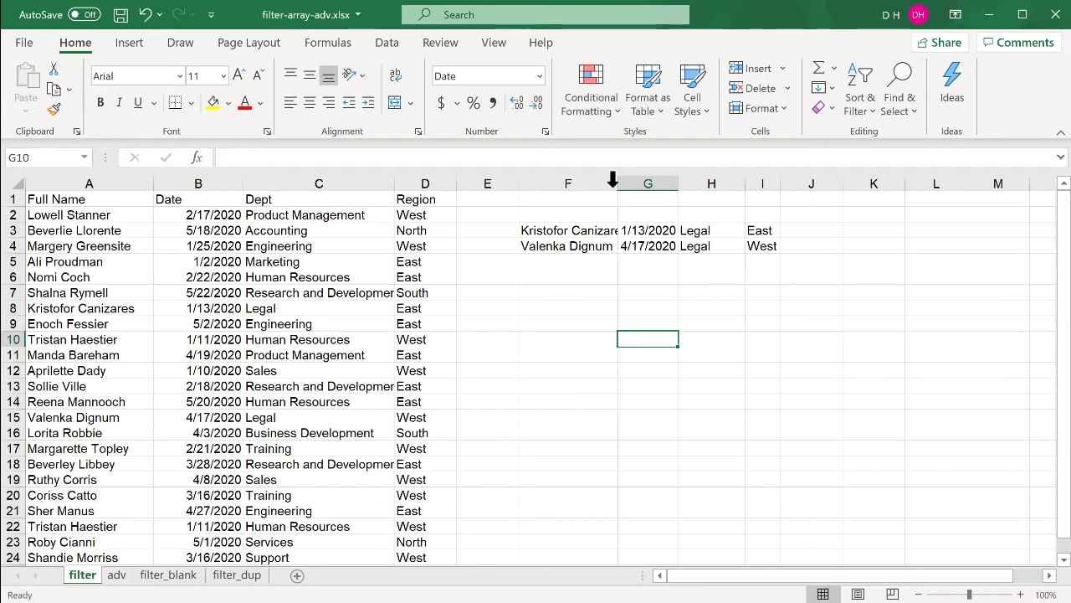
# Copy the source table headers in A1:D1 to the cells starting at F1
pyautogui.click(594, 232)
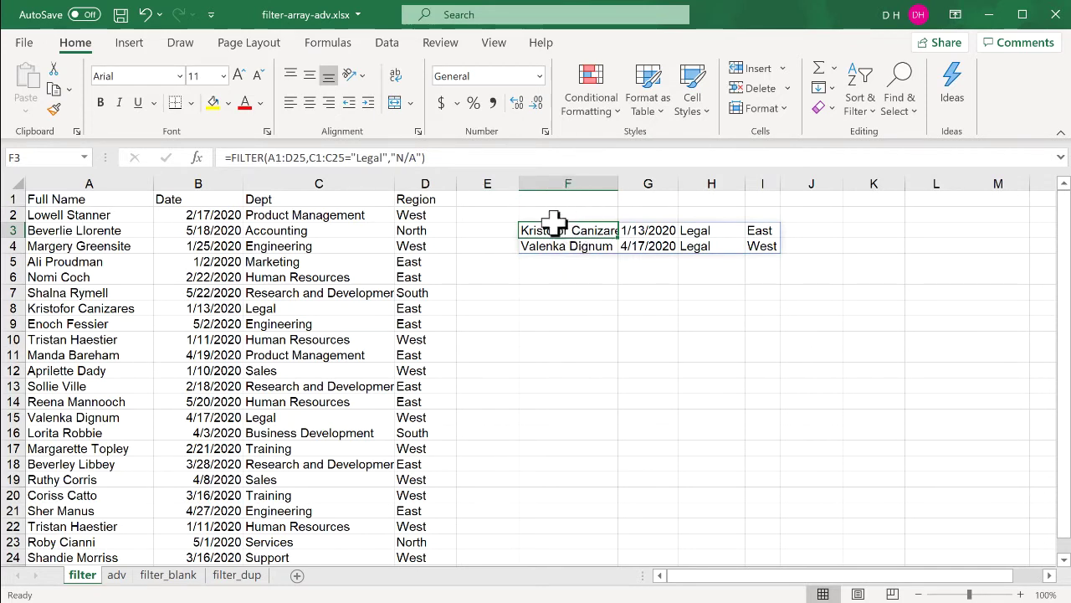
pyautogui.moveTo(132, 198); pyautogui.dragTo(393, 201)
pyautogui.hotkey('ctrl', 'c')
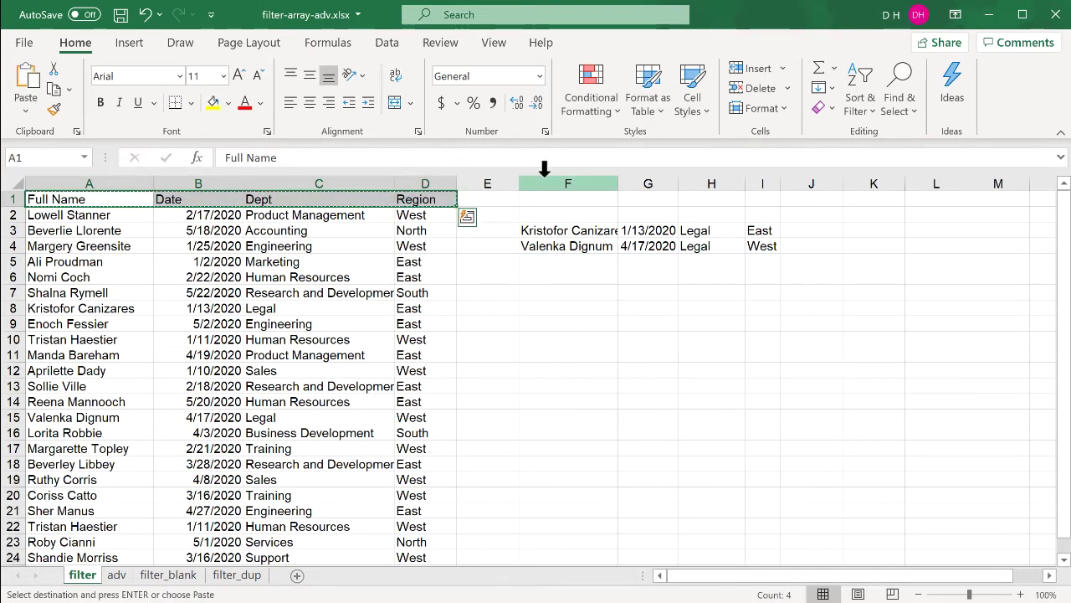
pyautogui.click(552, 200)
pyautogui.hotkey('ctrl', 'v')
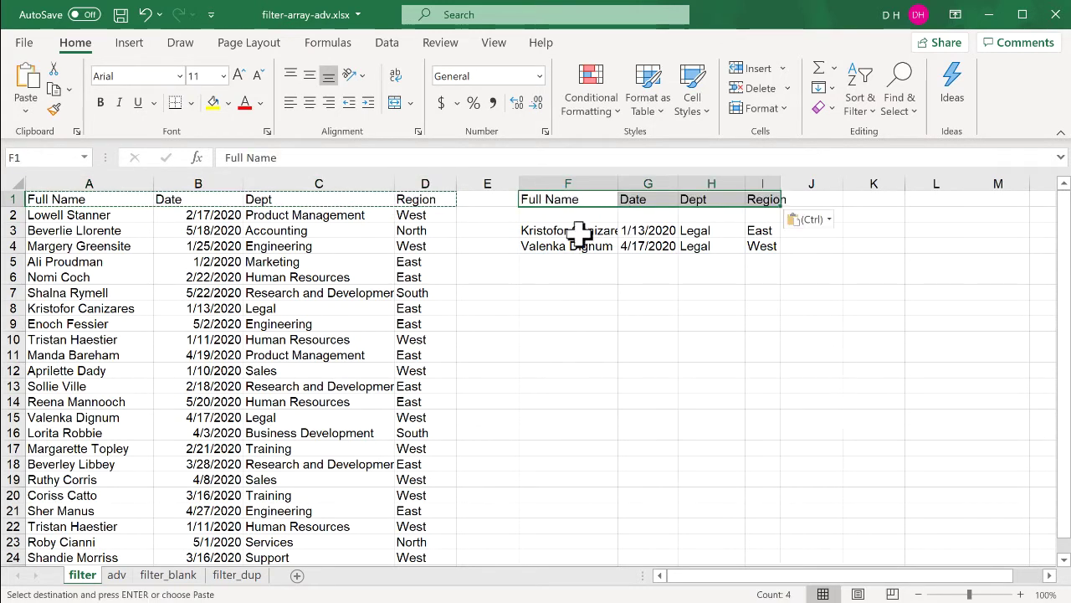
# Move the FILTER formula from F3 down to F5, leaving blank rows beneath the copied headers
pyautogui.moveTo(579, 232); pyautogui.dragTo(749, 249)
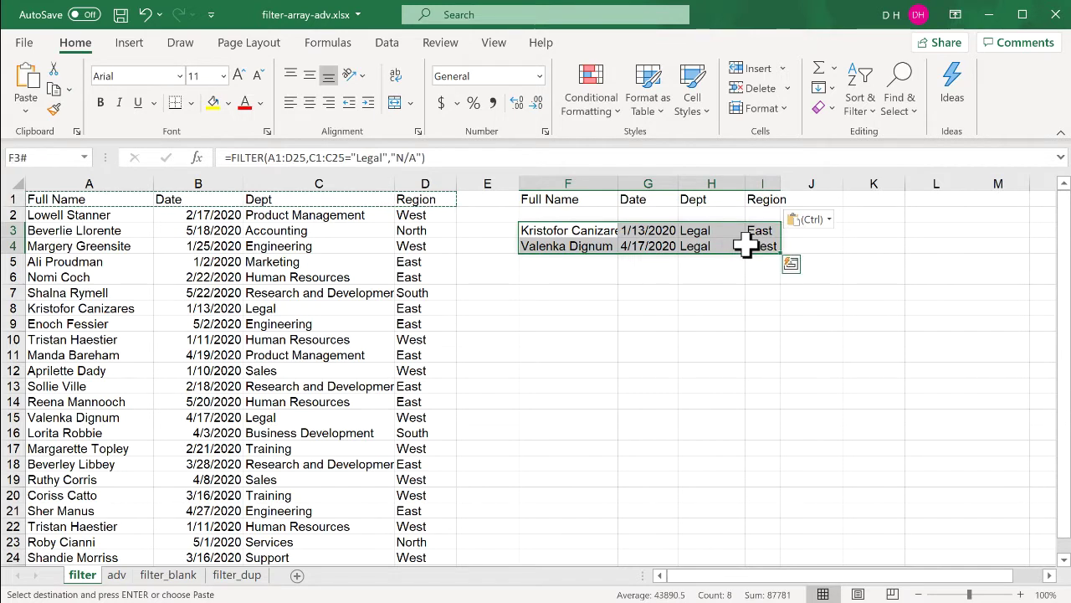
pyautogui.click(589, 235)
pyautogui.moveTo(584, 238); pyautogui.dragTo(584, 265)
pyautogui.click(671, 338)
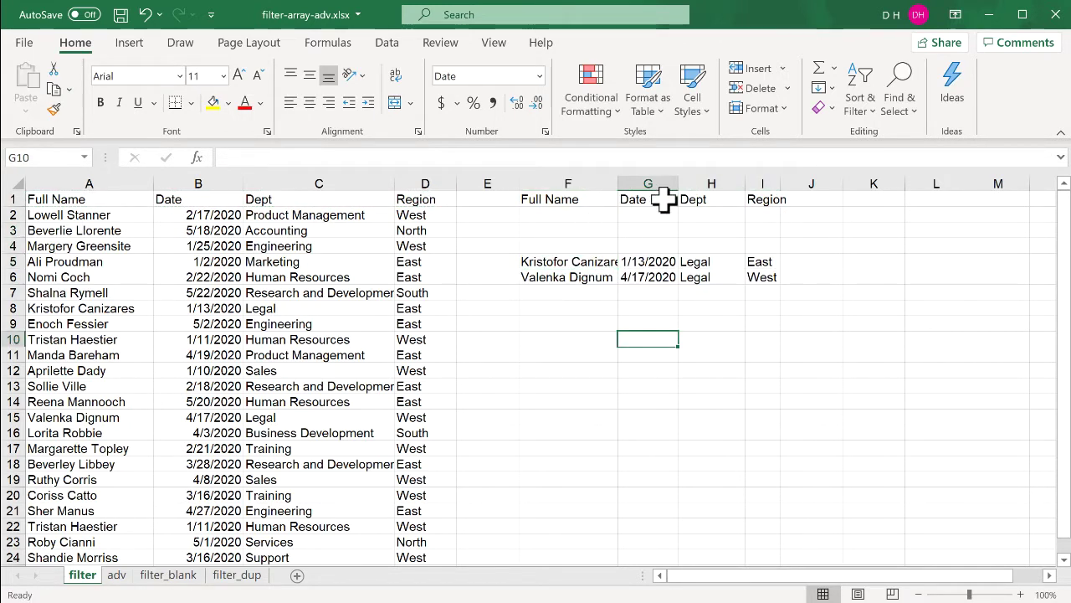
# Replace the "Legal" criterion in the F5 FILTER formula with a reference to cell H2
pyautogui.click(564, 262)
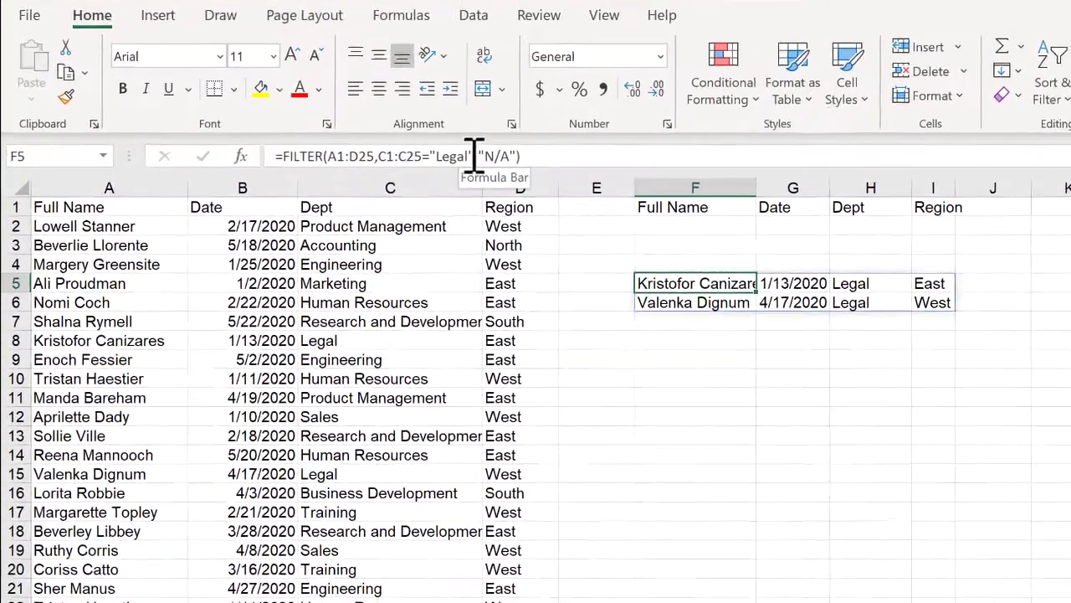
pyautogui.click(382, 159)
pyautogui.press('BackSpace')
pyautogui.press('BackSpace')
pyautogui.press('BackSpace')
pyautogui.press('BackSpace')
pyautogui.press('BackSpace')
pyautogui.press('BackSpace')
pyautogui.press('BackSpace')
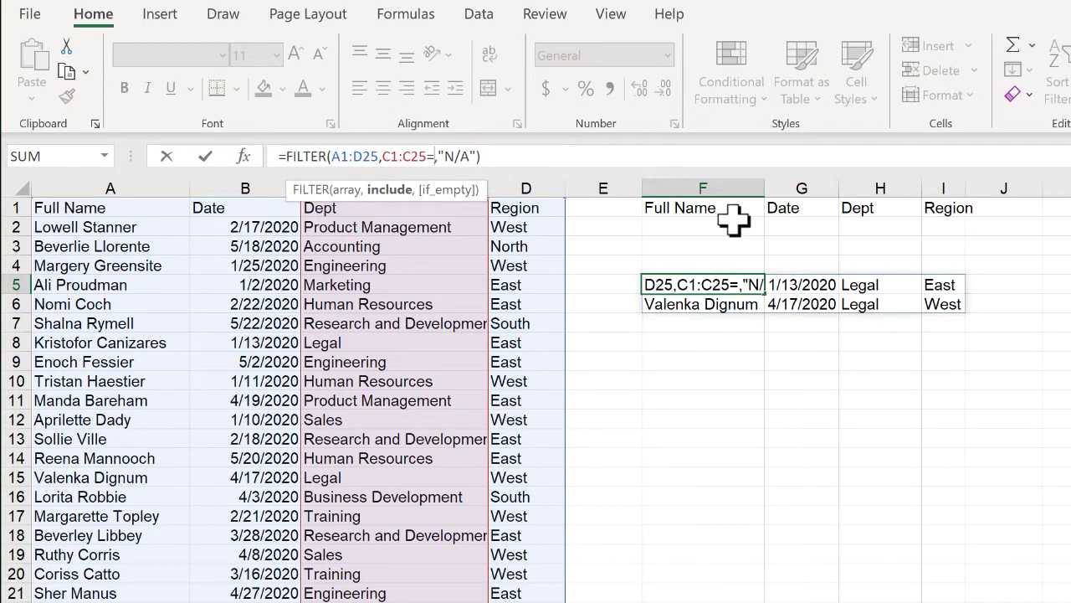
pyautogui.click(875, 223)
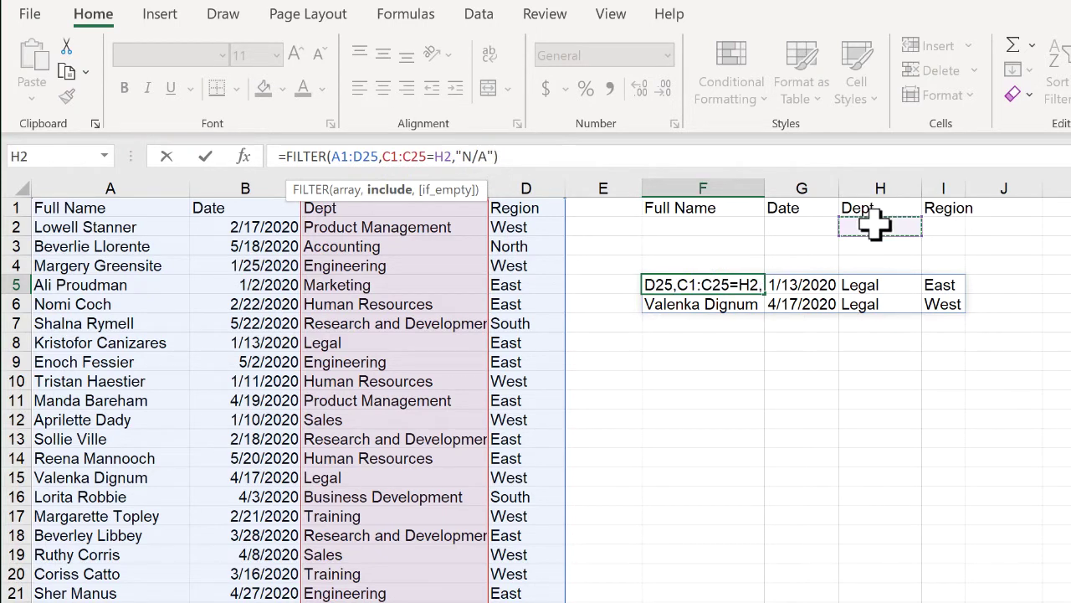
pyautogui.press('Return')
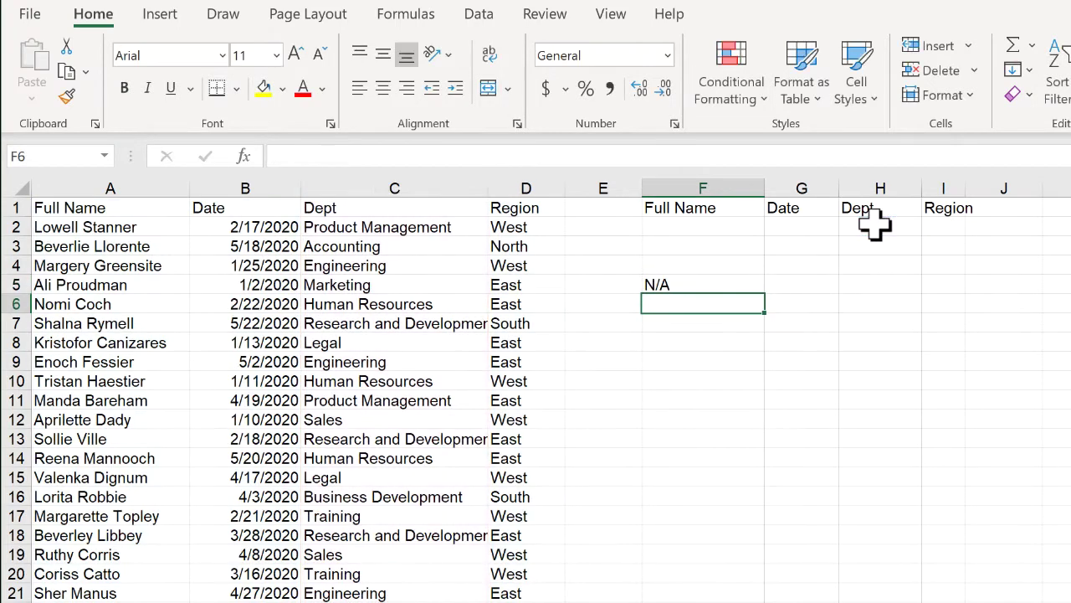
# Remove the "N/A" if_empty argument from the F5 formula, making it =FILTER(A1:D25,C1:C25=H2)
pyautogui.click(711, 285)
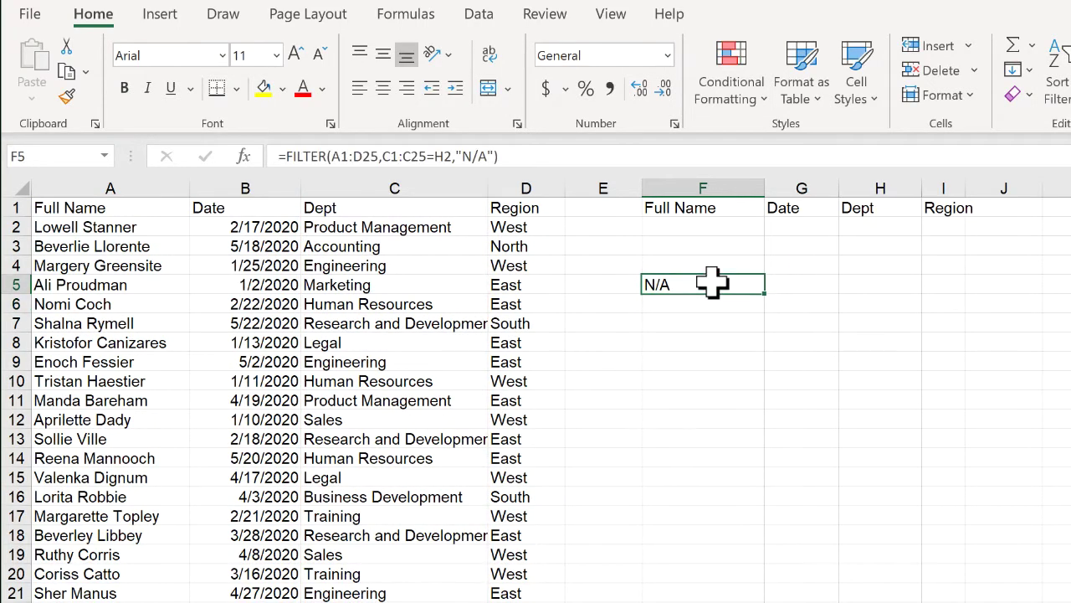
pyautogui.click(502, 156)
pyautogui.press('BackSpace')
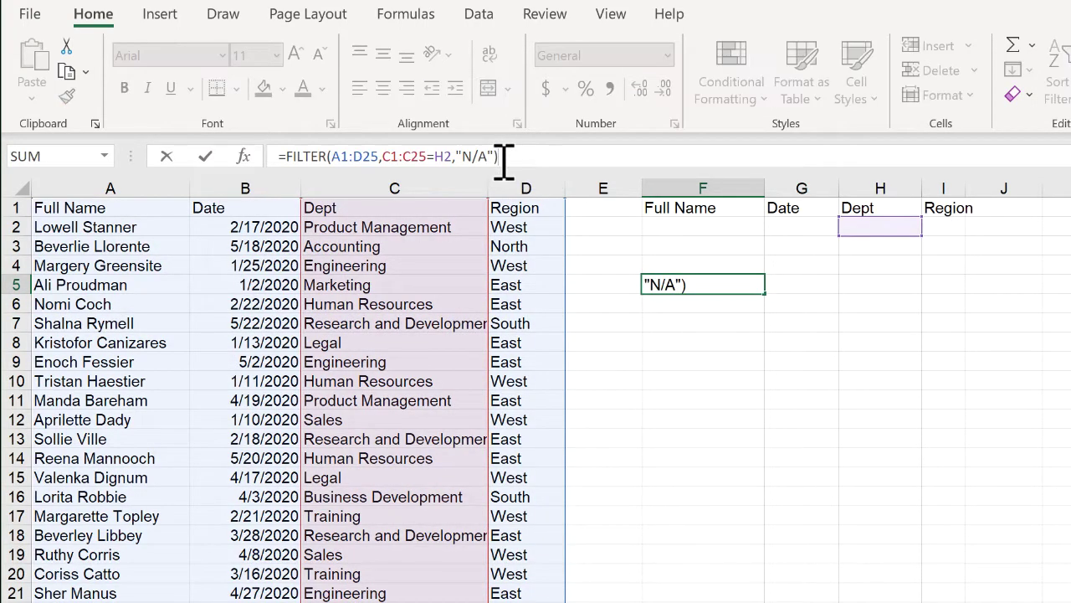
pyautogui.press('Escape')
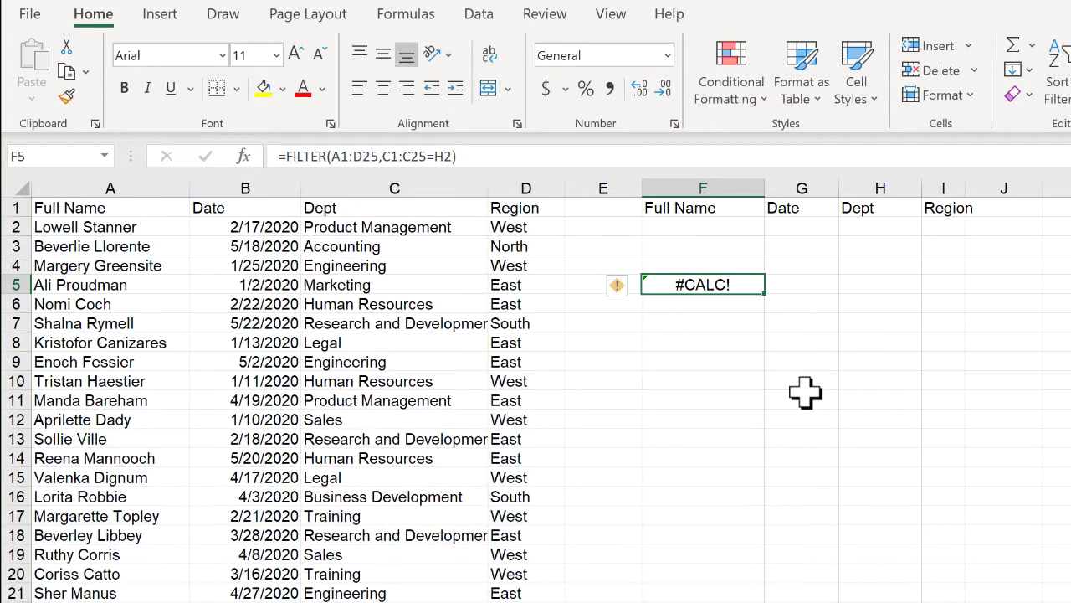
# Enter Accounting as the department criterion in H2, and replace it with Legal
pyautogui.doubleClick(872, 227)
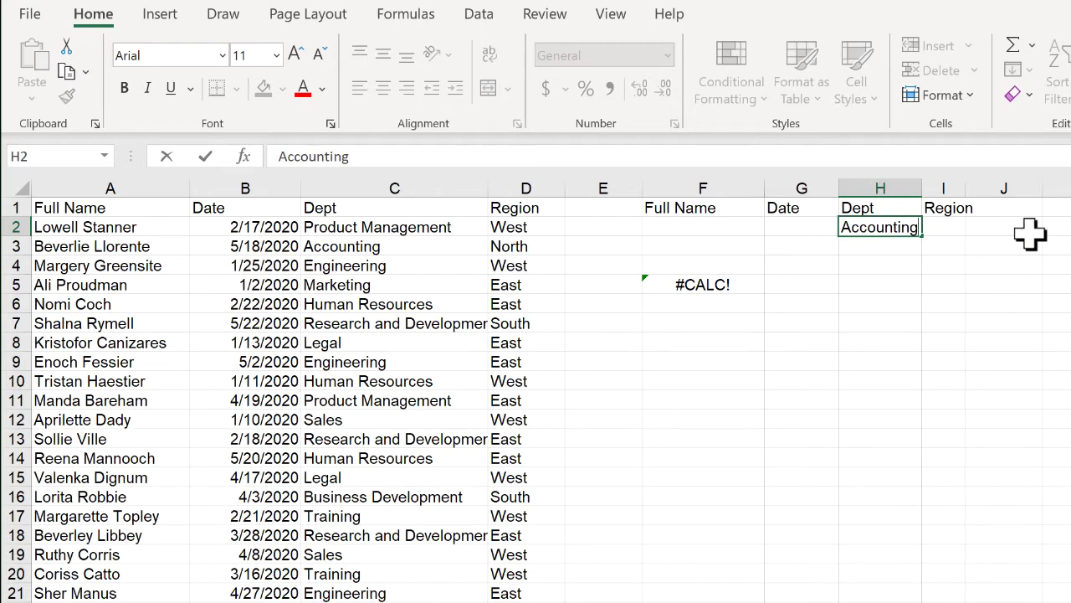
pyautogui.press('Return')
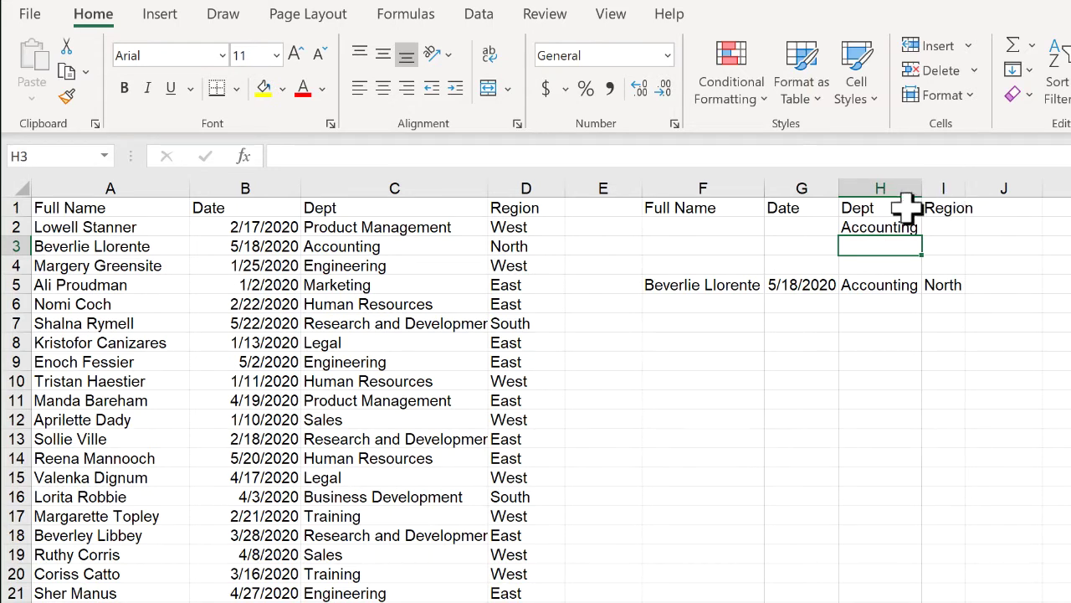
pyautogui.click(887, 224)
pyautogui.write('Legal')
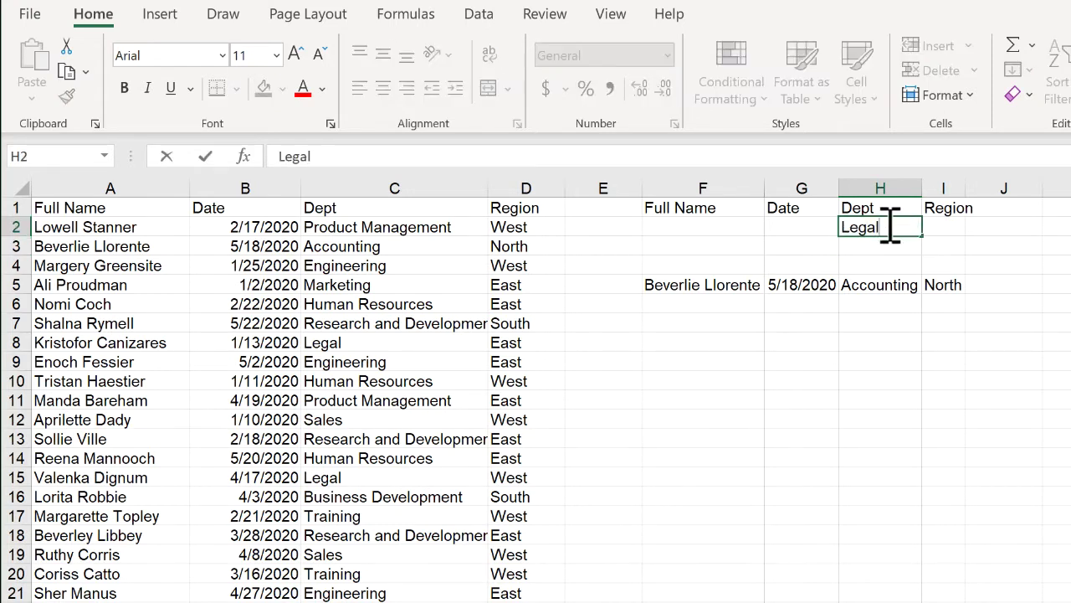
pyautogui.press('Return')
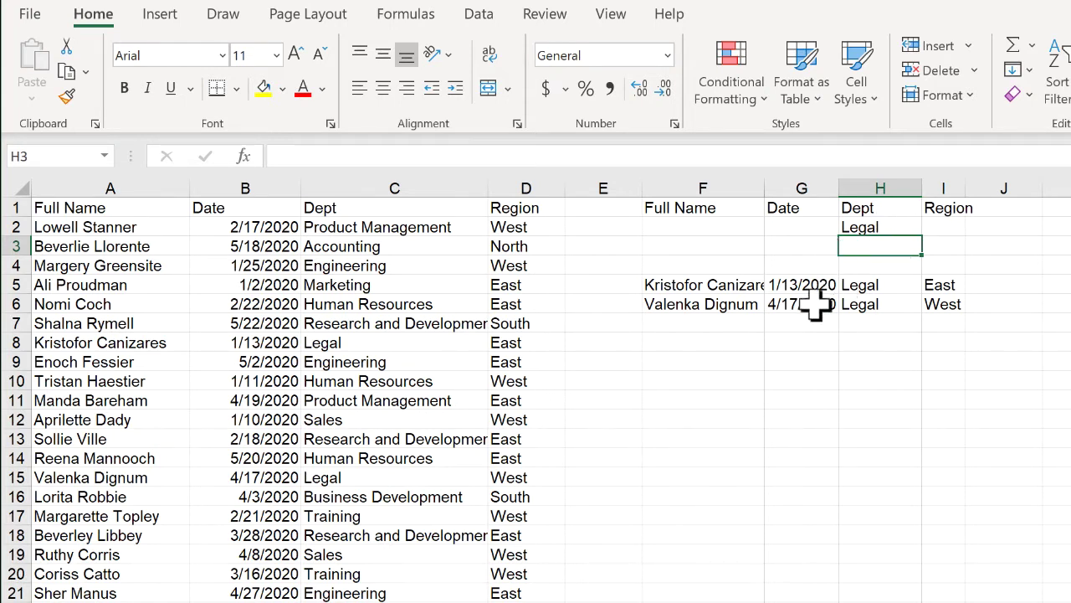
# Enter the date criterion 3/1/2020 in G2, under the copied Date header
pyautogui.click(802, 227)
pyautogui.write('3/1/2020')
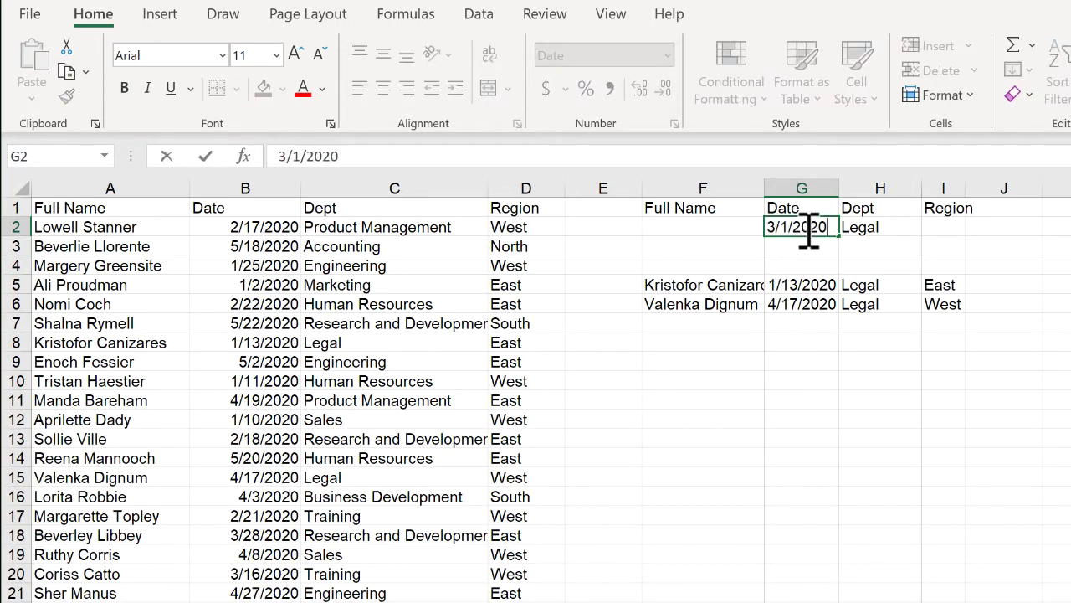
pyautogui.press('Return')
# Add an AND date condition to the F5 formula, making it =FILTER(A1:D25,(C1:C25=H2)*(B1:B25>G2))
pyautogui.click(692, 288)
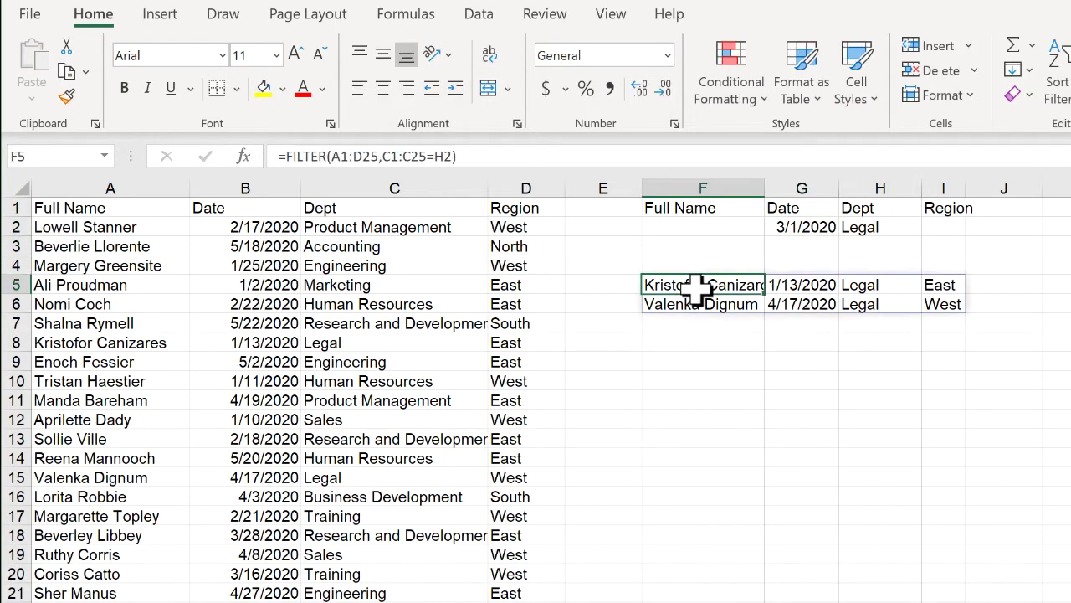
pyautogui.click(476, 157)
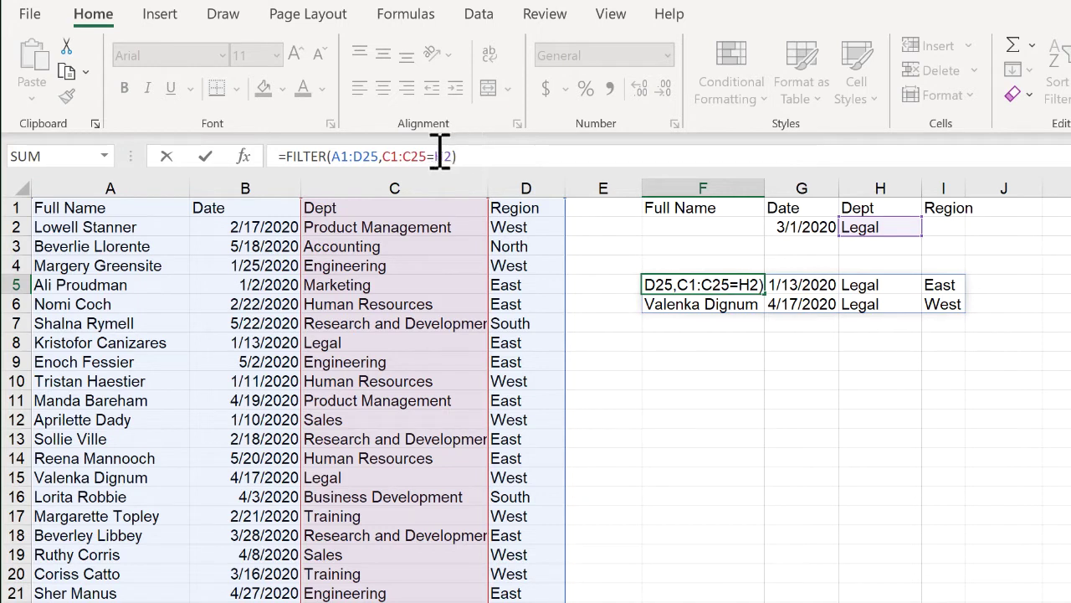
pyautogui.click(386, 156)
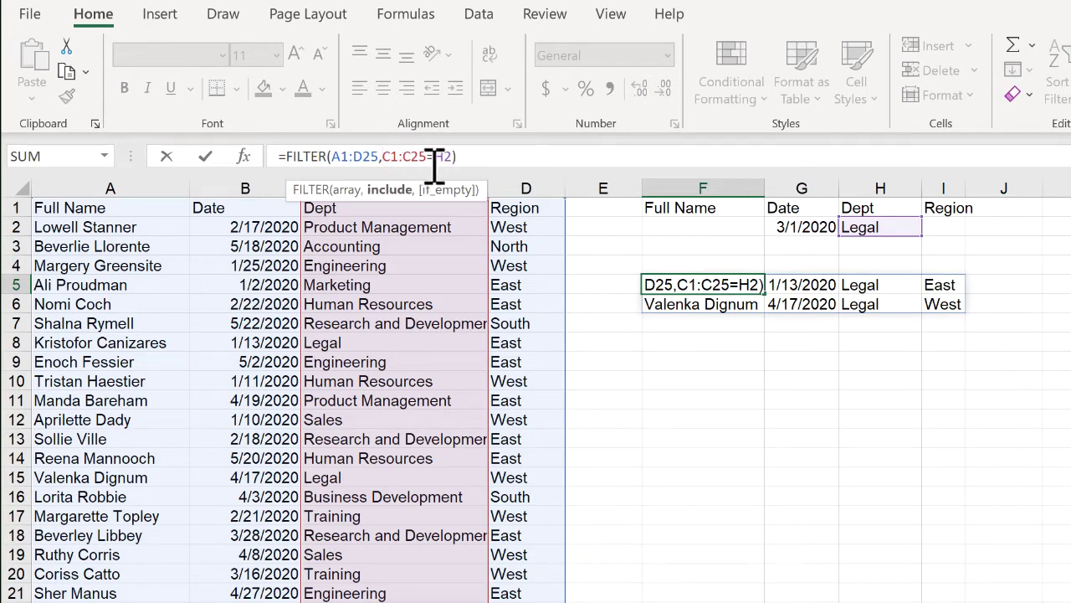
pyautogui.write('(')
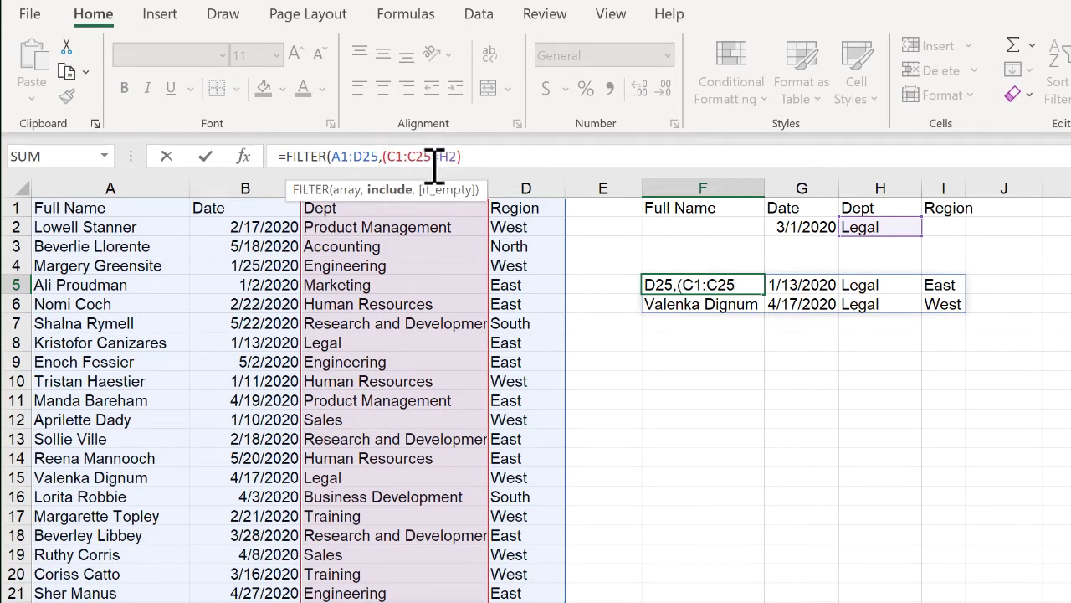
pyautogui.click(496, 156)
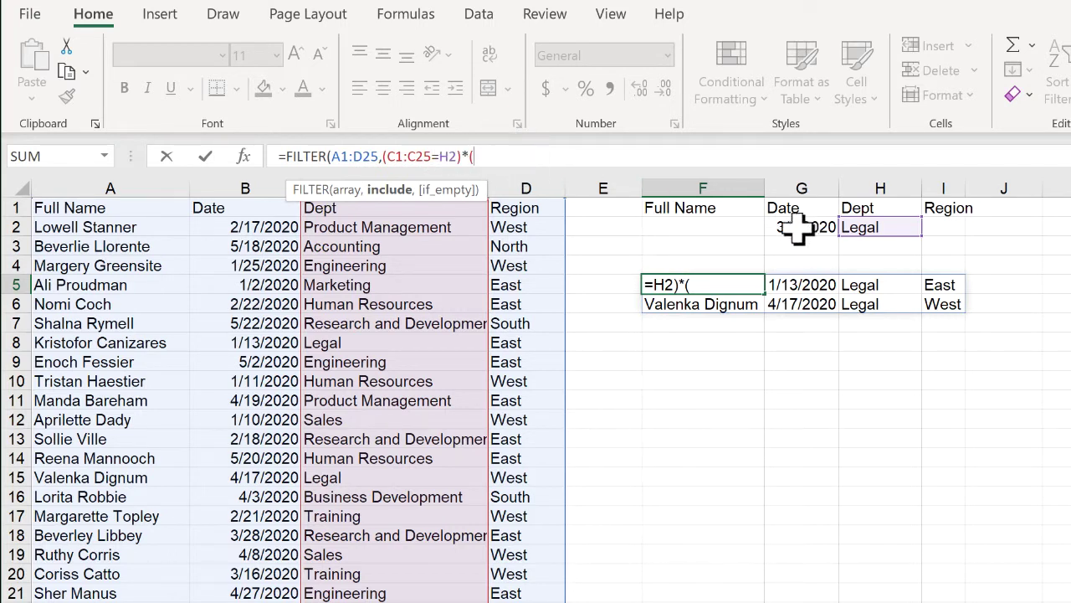
pyautogui.click(248, 206)
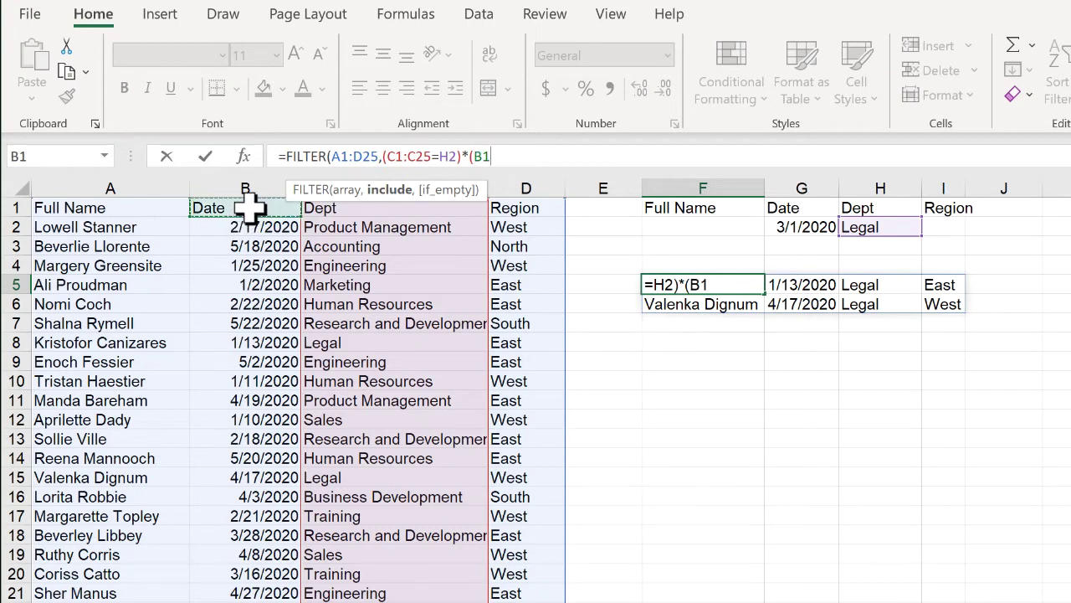
pyautogui.hotkey('ctrl', 'shift', 'Down')
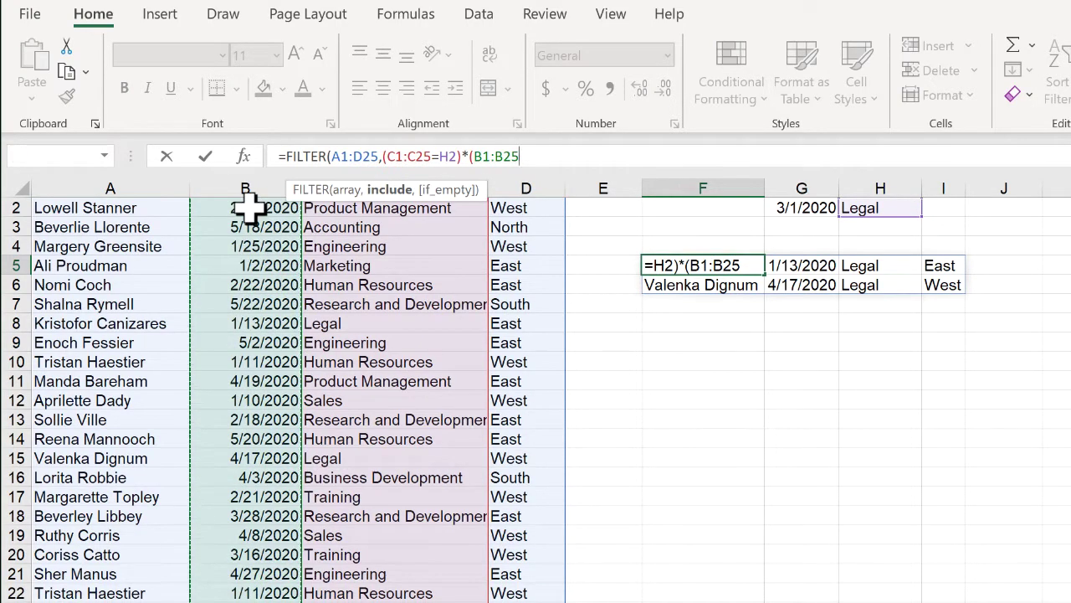
pyautogui.write(')')
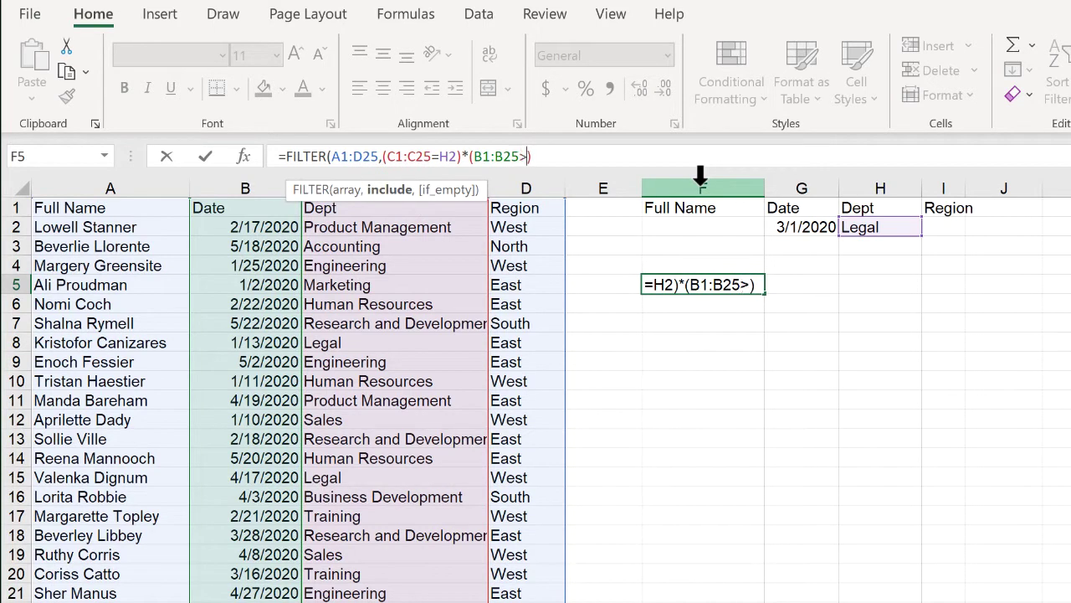
pyautogui.click(819, 228)
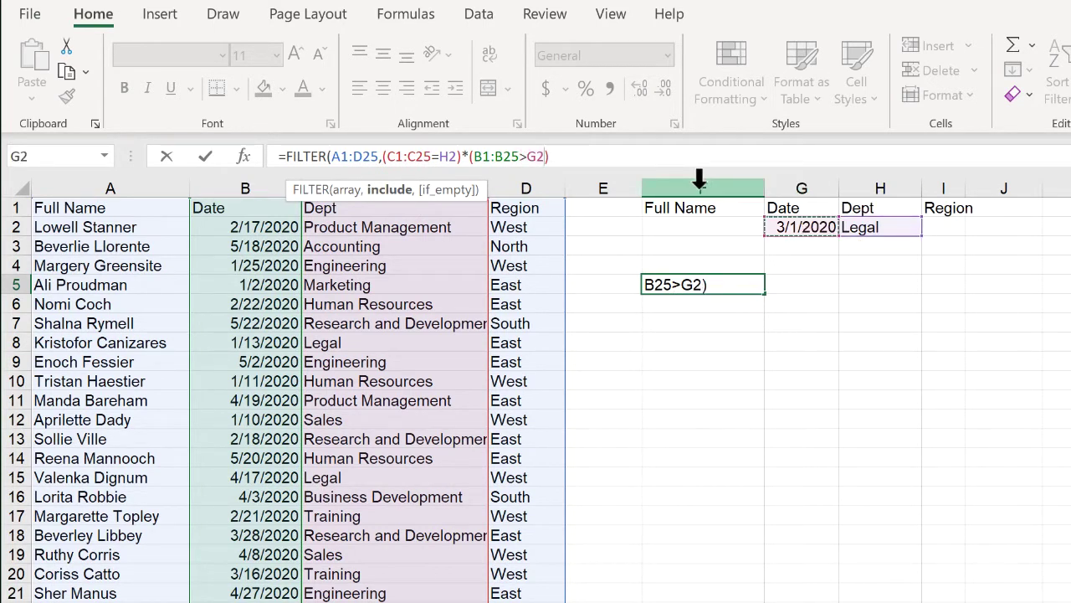
pyautogui.press('Return')
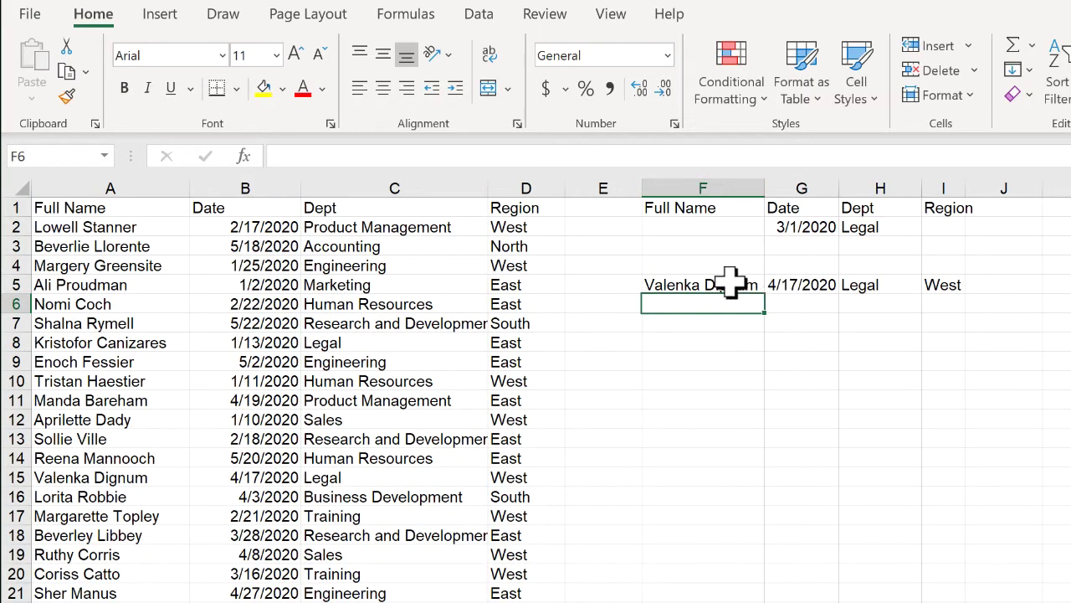
pyautogui.moveTo(737, 287); pyautogui.dragTo(822, 281)
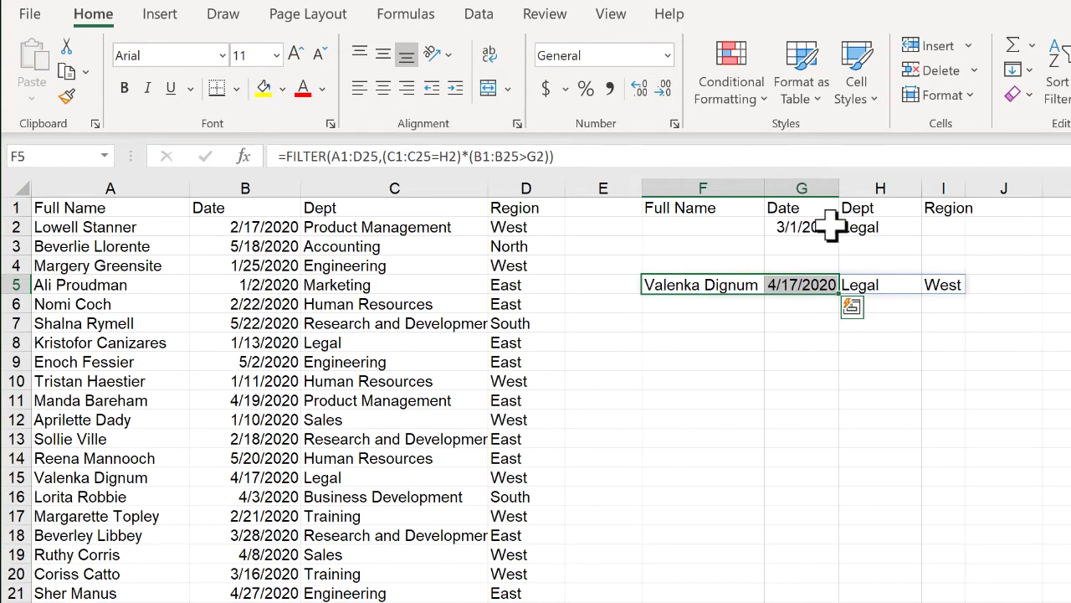
# Clear the date criterion in G2 and enter West as the region criterion in I2
pyautogui.click(871, 227)
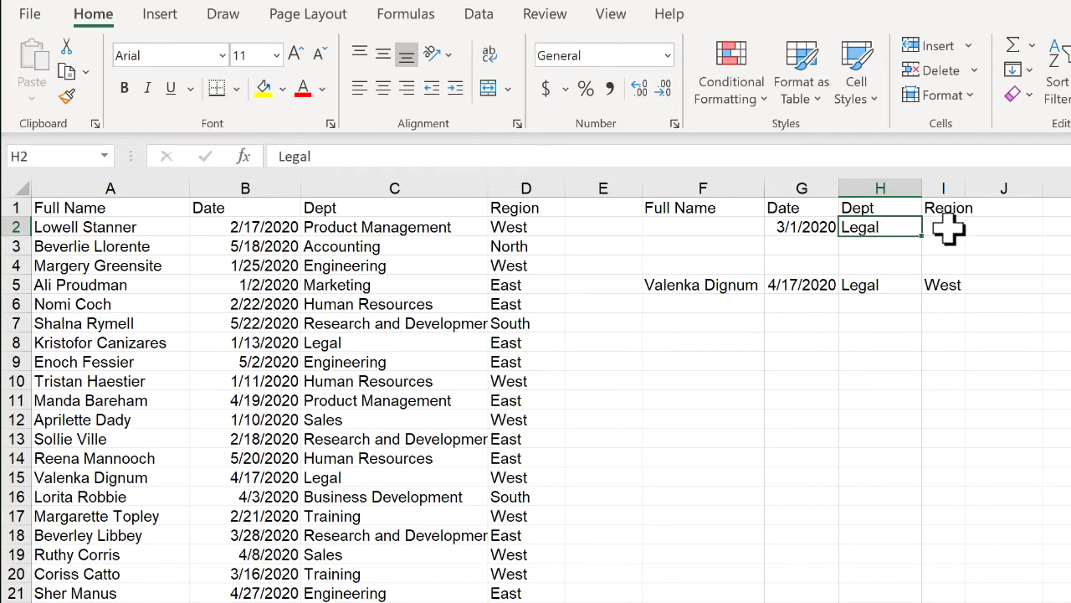
pyautogui.click(795, 227)
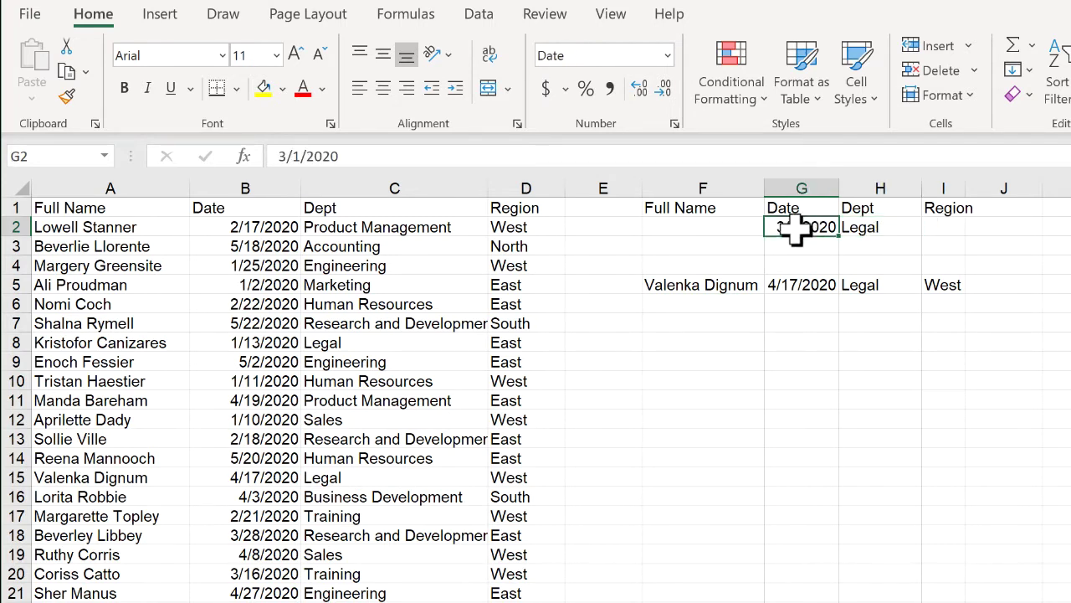
pyautogui.press('BackSpace')
pyautogui.click(944, 224)
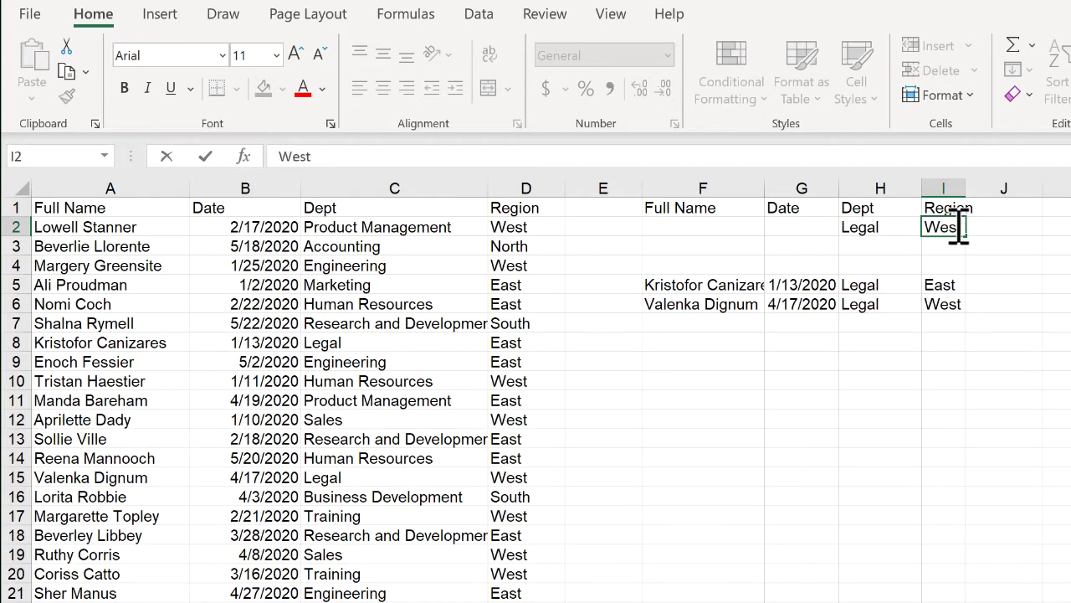
pyautogui.write('West')
pyautogui.press('Return')
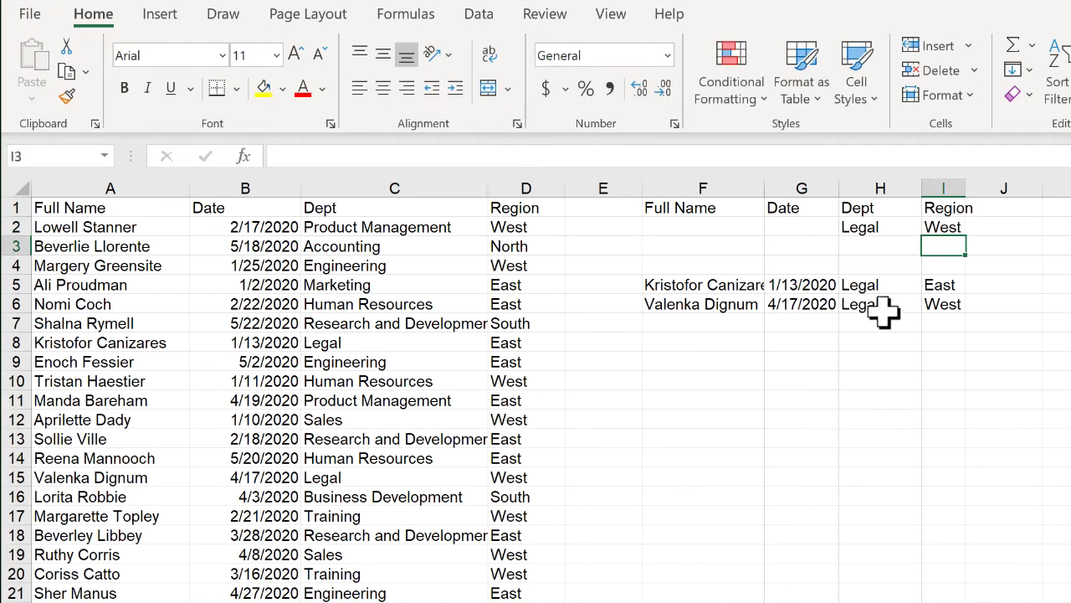
# Remove the *(B1:B25>G2) condition from the F5 formula and begin an OR condition with +( after (C1:C25=H2)
pyautogui.click(724, 285)
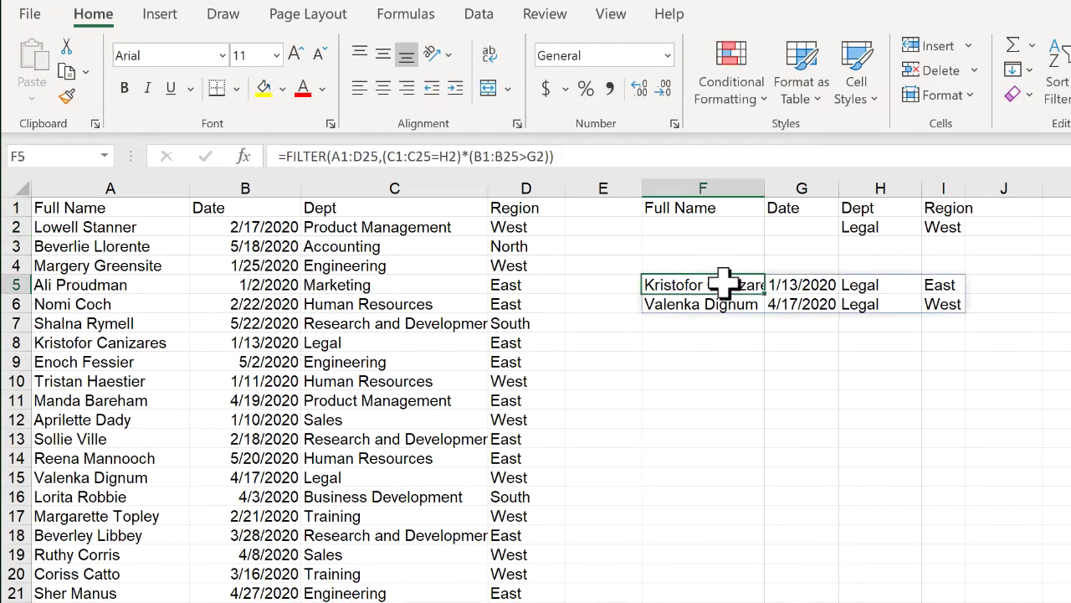
pyautogui.click(567, 152)
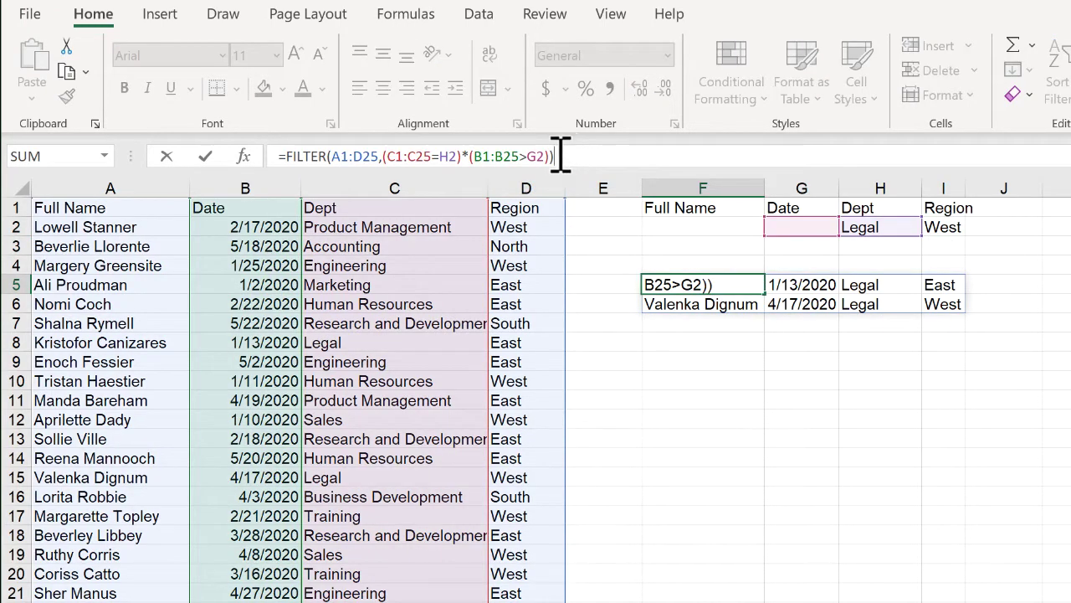
pyautogui.press('BackSpace')
pyautogui.press('BackSpace')
pyautogui.press('BackSpace')
pyautogui.press('BackSpace')
pyautogui.press('BackSpace')
pyautogui.press('BackSpace')
pyautogui.press('BackSpace')
pyautogui.press('BackSpace')
pyautogui.press('BackSpace')
pyautogui.press('BackSpace')
pyautogui.press('BackSpace')
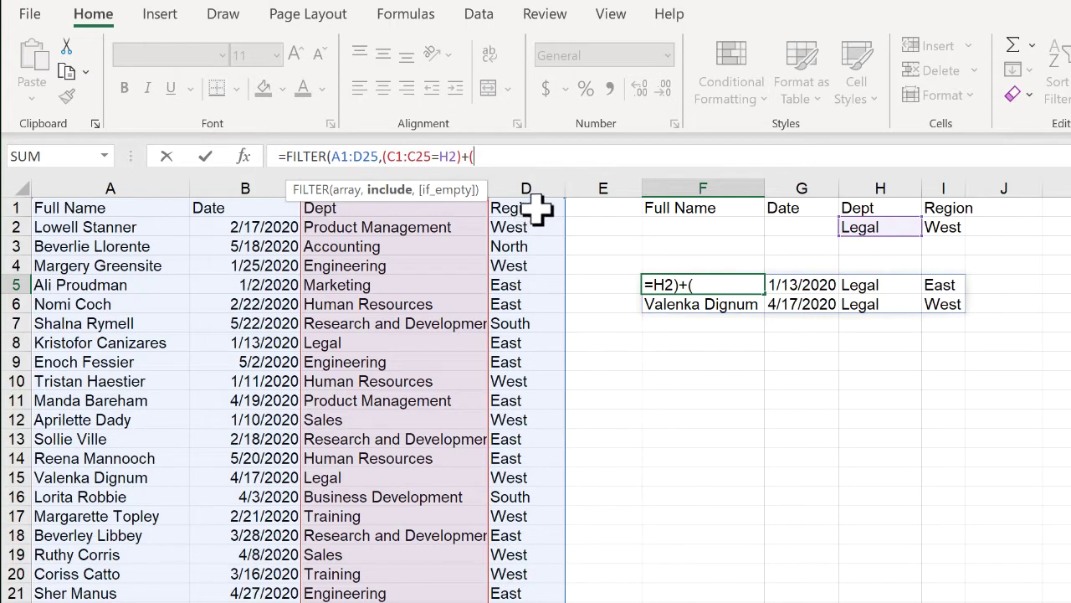
# Complete the OR condition with the region range and criterion, making F5 =FILTER(A1:D25,(C1:C25=H2)+(D1:D25=I2))
pyautogui.moveTo(536, 208); pyautogui.dragTo(559, 600)
pyautogui.write('=')
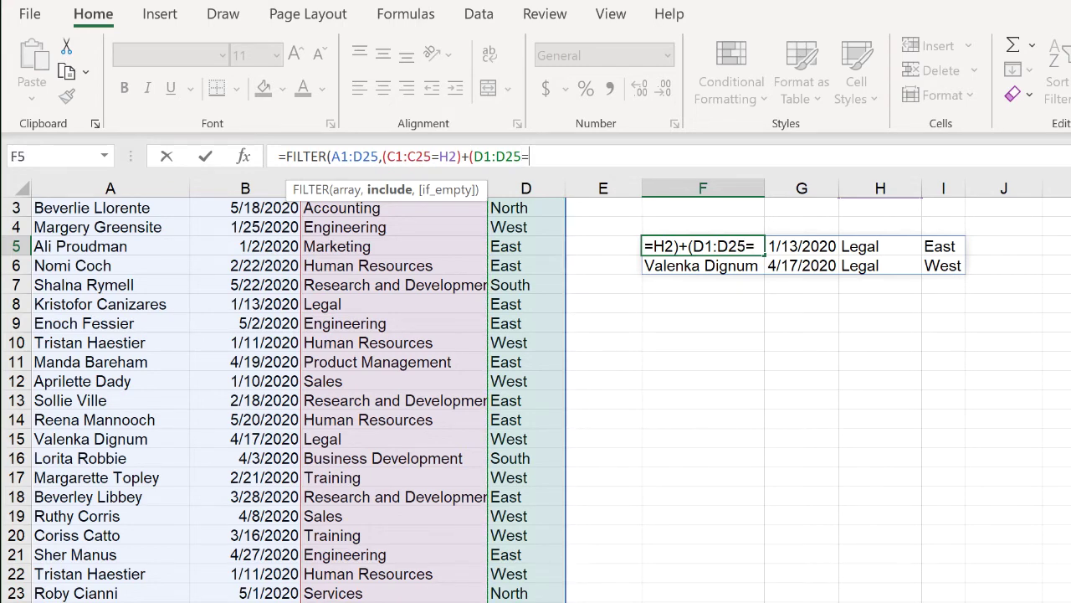
pyautogui.scroll(1, 1033, 222)
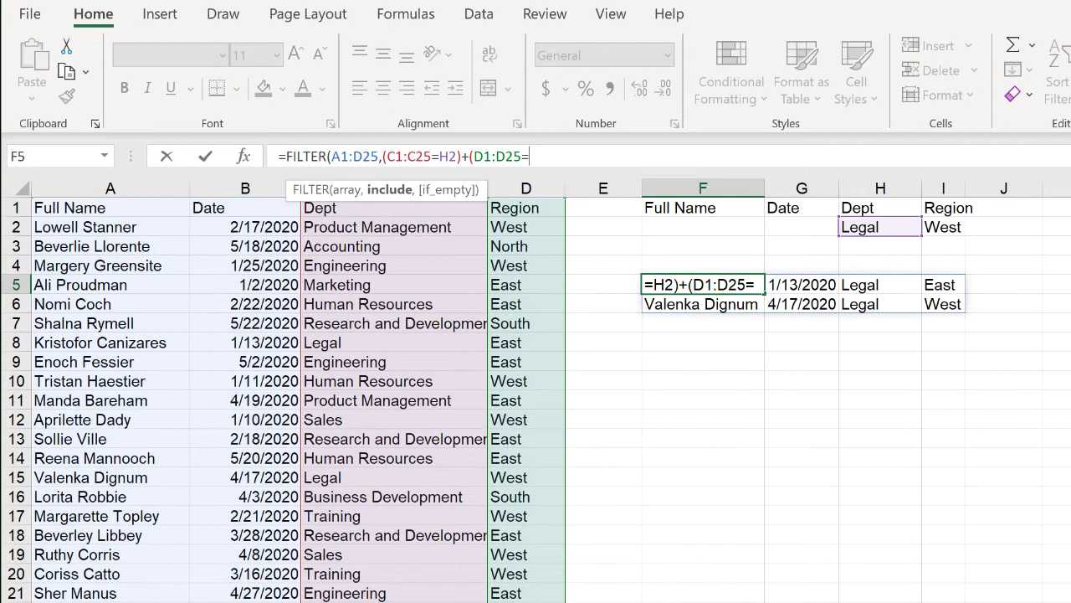
pyautogui.click(948, 227)
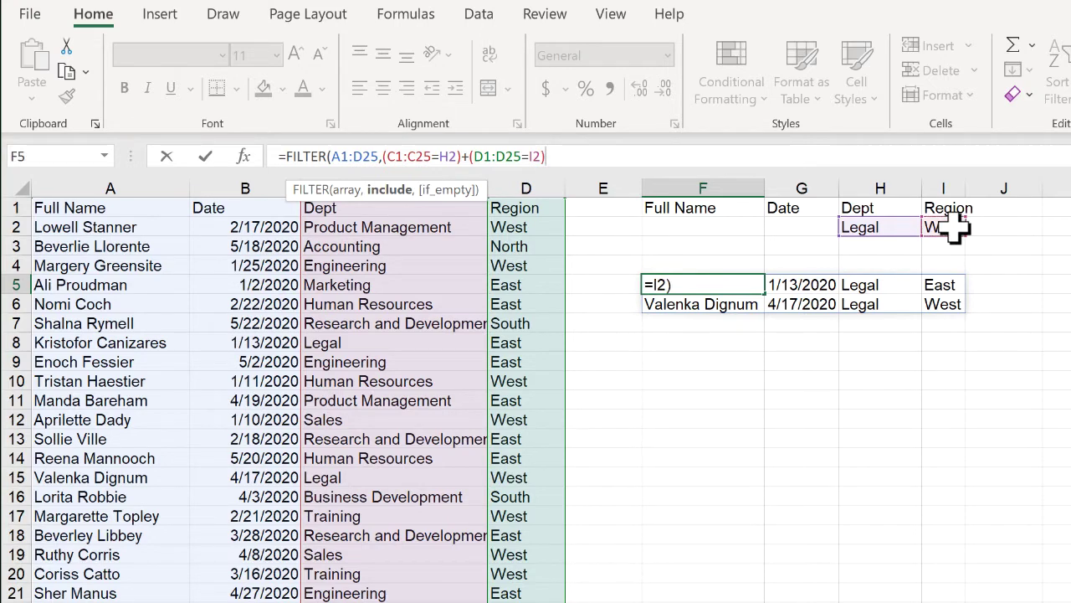
pyautogui.write('))')
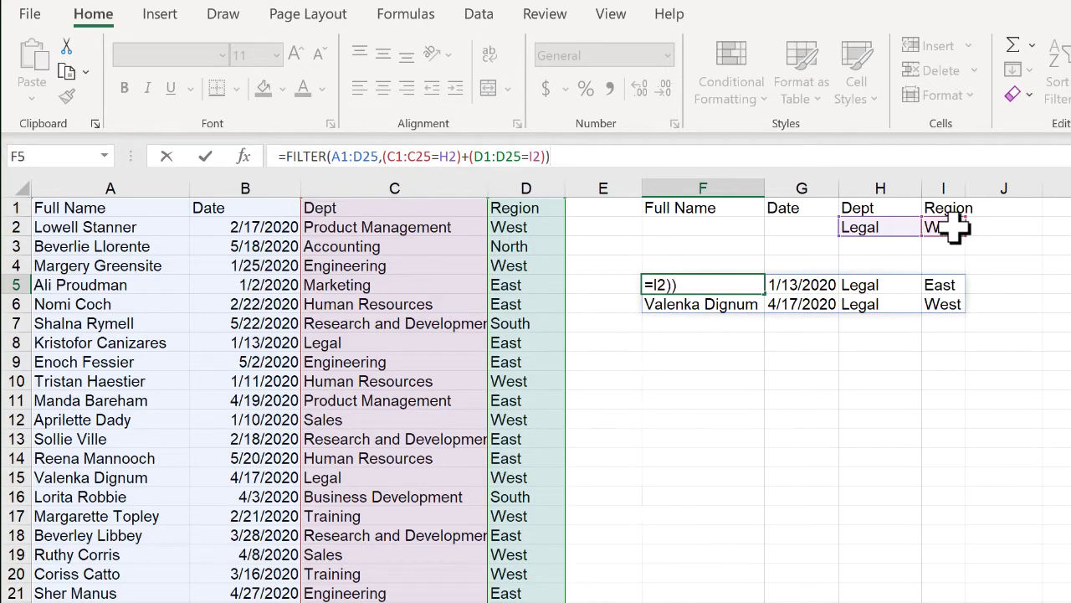
pyautogui.press('Return')
# Auto-fit the widths of columns F through I to their contents
pyautogui.moveTo(760, 191); pyautogui.dragTo(913, 182)
pyautogui.doubleClick(921, 186)
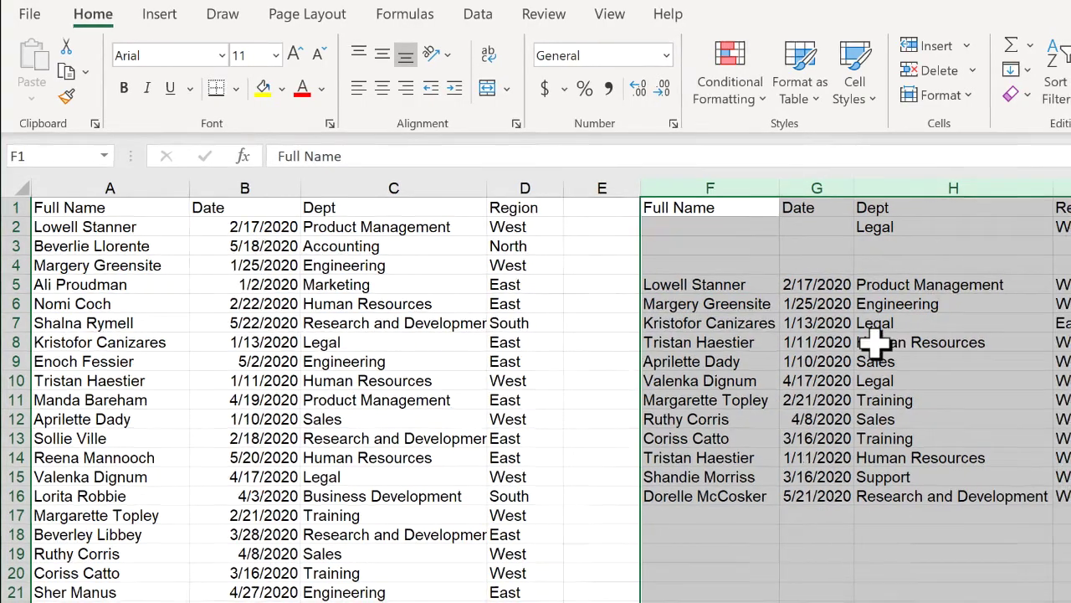
pyautogui.click(921, 381)
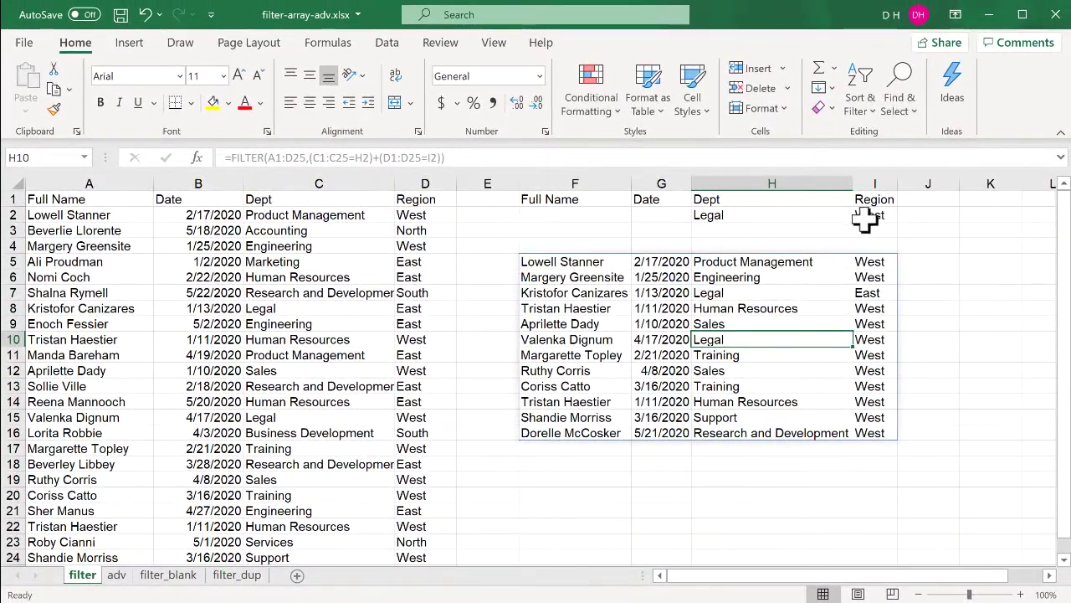
# Compare the filtered records with the department and region criteria in H2 and I2, and review the F5 formula
pyautogui.click(871, 215)
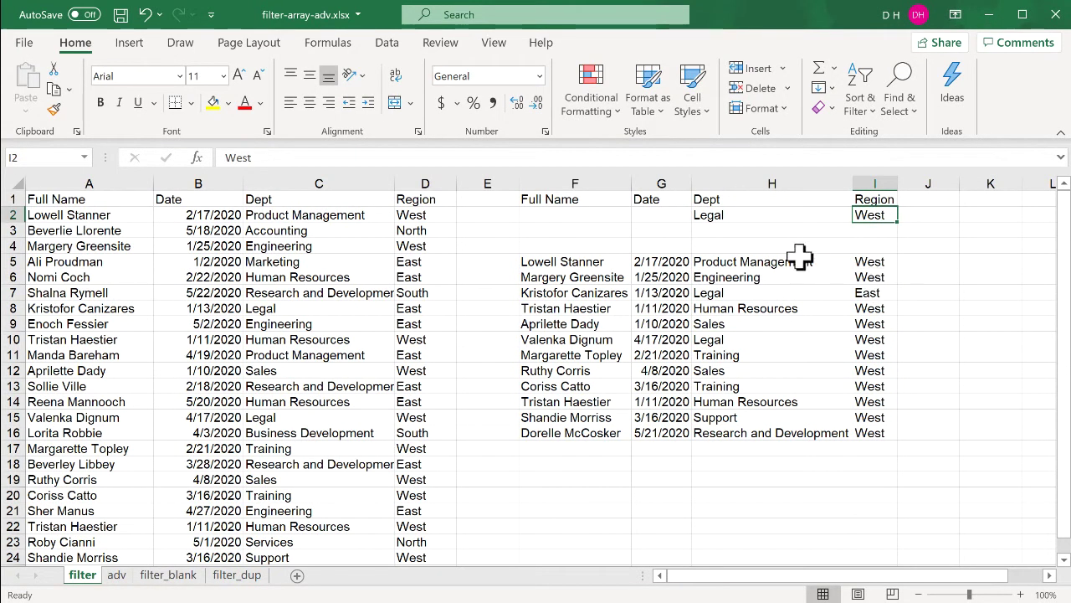
pyautogui.click(778, 215)
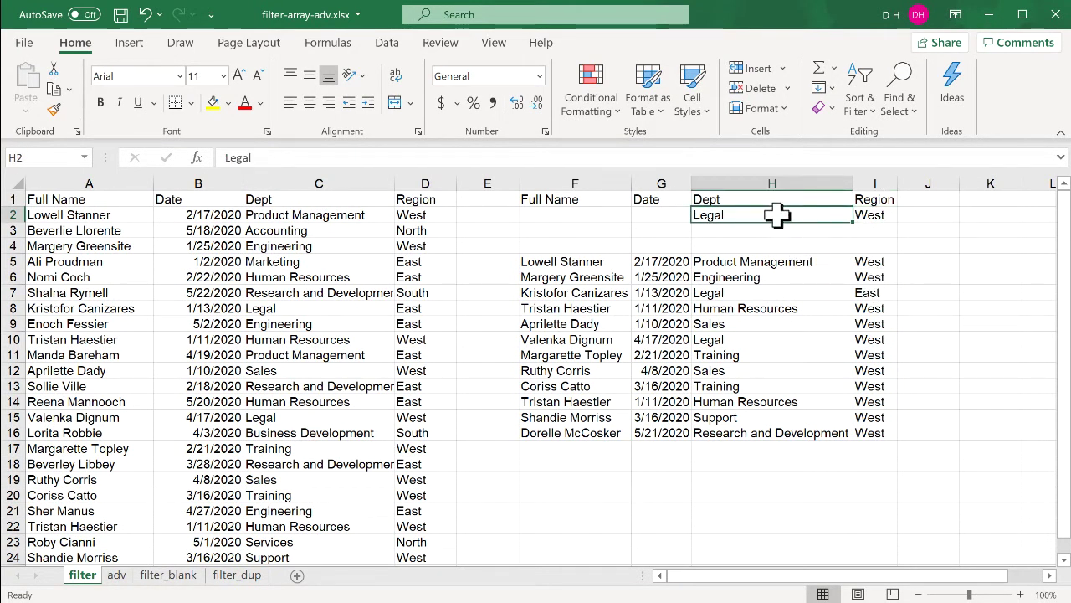
pyautogui.click(746, 293)
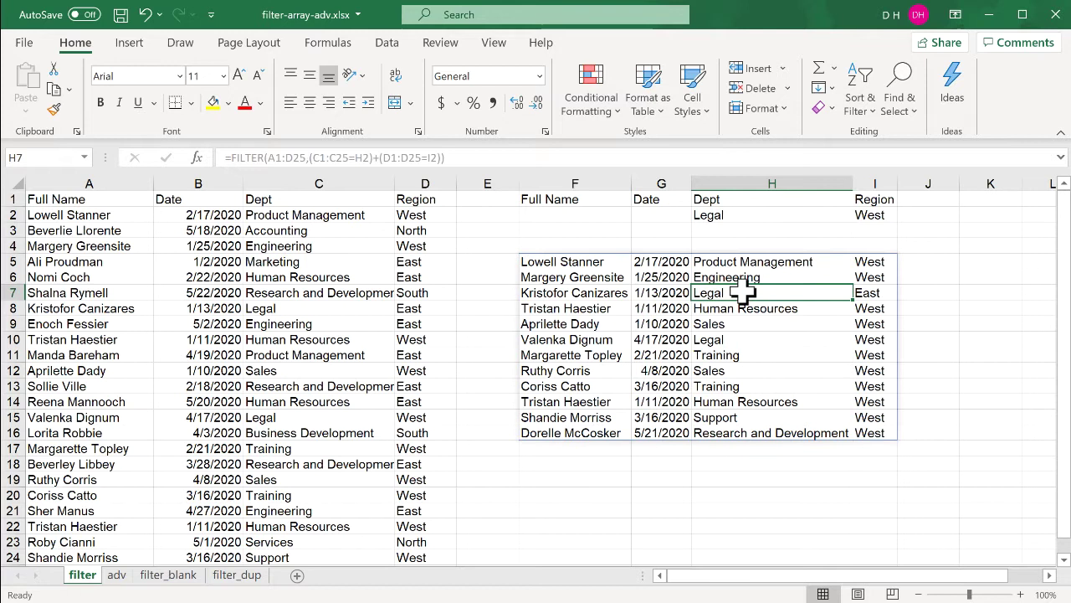
pyautogui.click(866, 294)
pyautogui.click(871, 217)
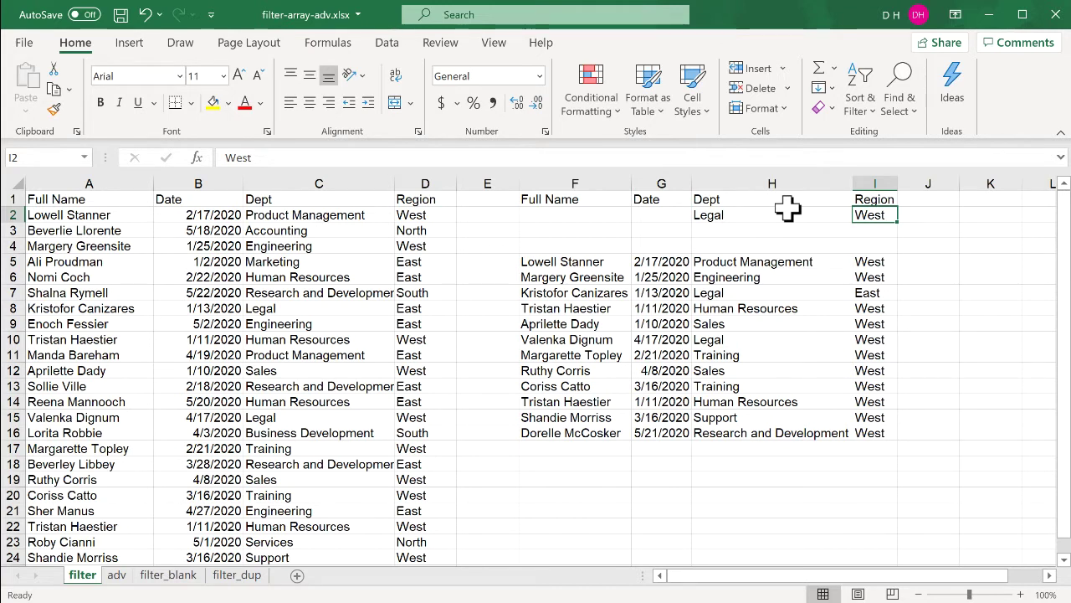
pyautogui.click(610, 261)
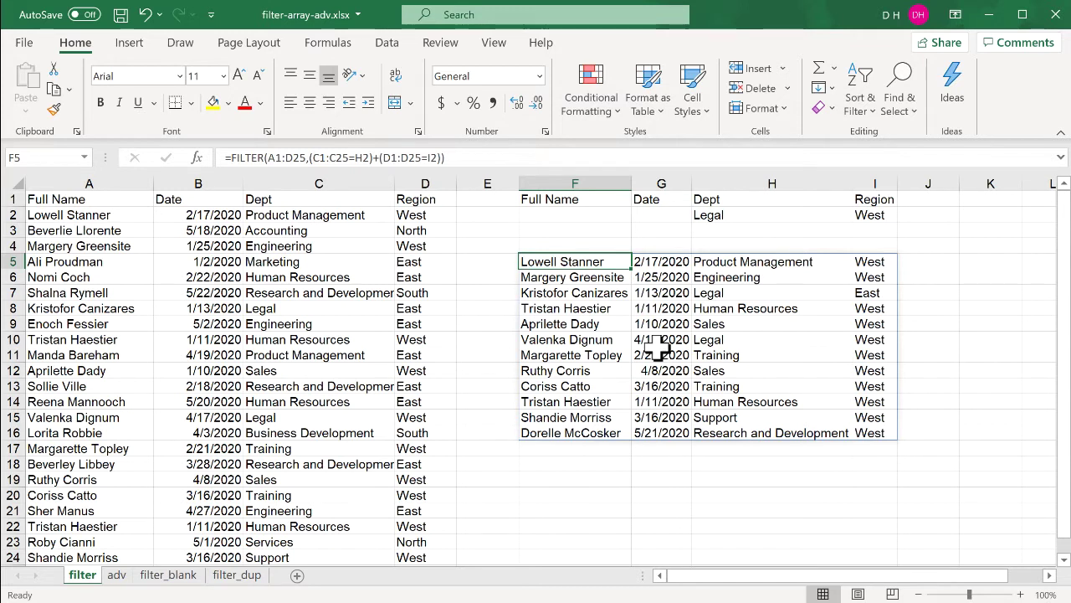
# Switch to the adv worksheet
pyautogui.click(116, 575)
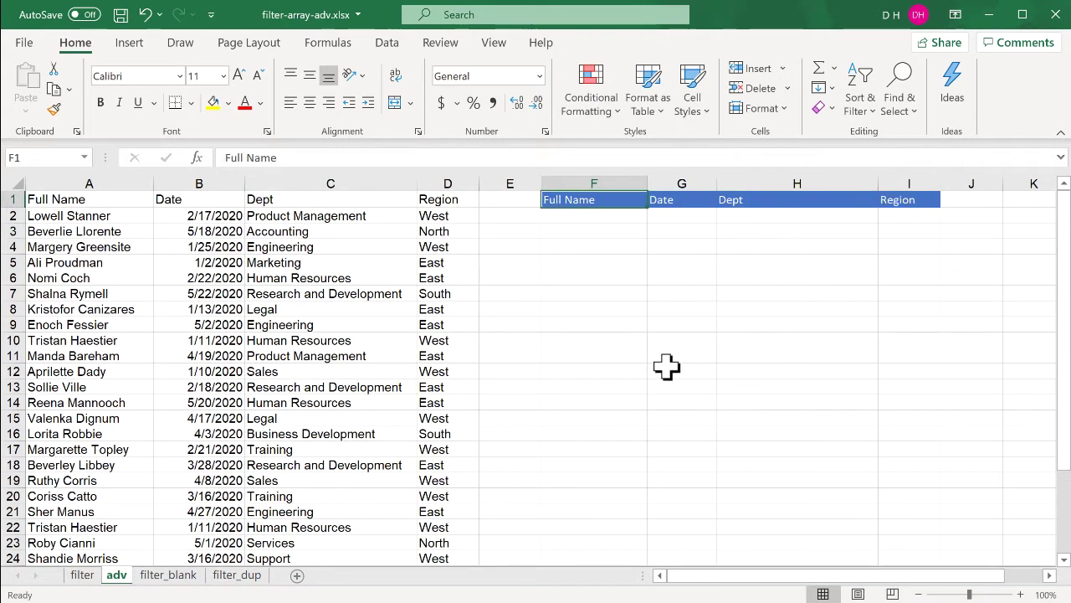
# Enter Legal as the department criterion in cell H2
pyautogui.click(748, 217)
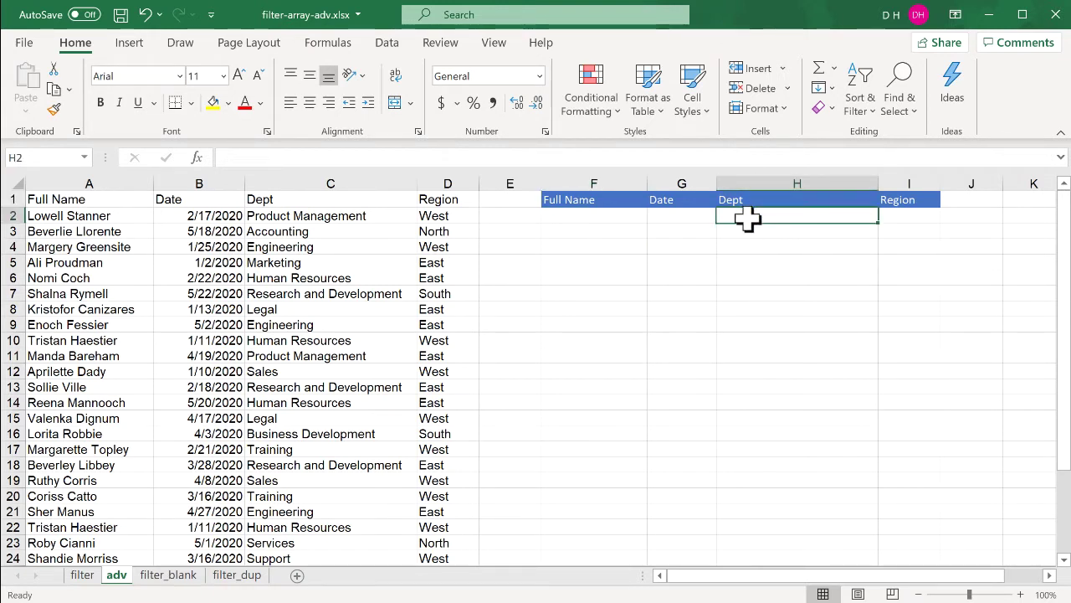
pyautogui.write('Legal')
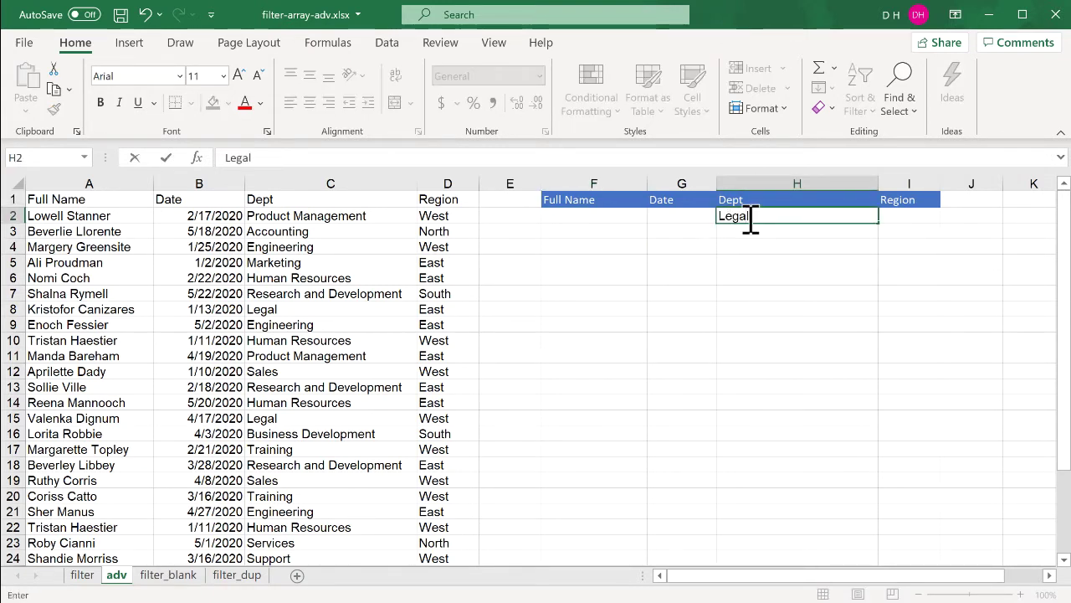
pyautogui.click(747, 246)
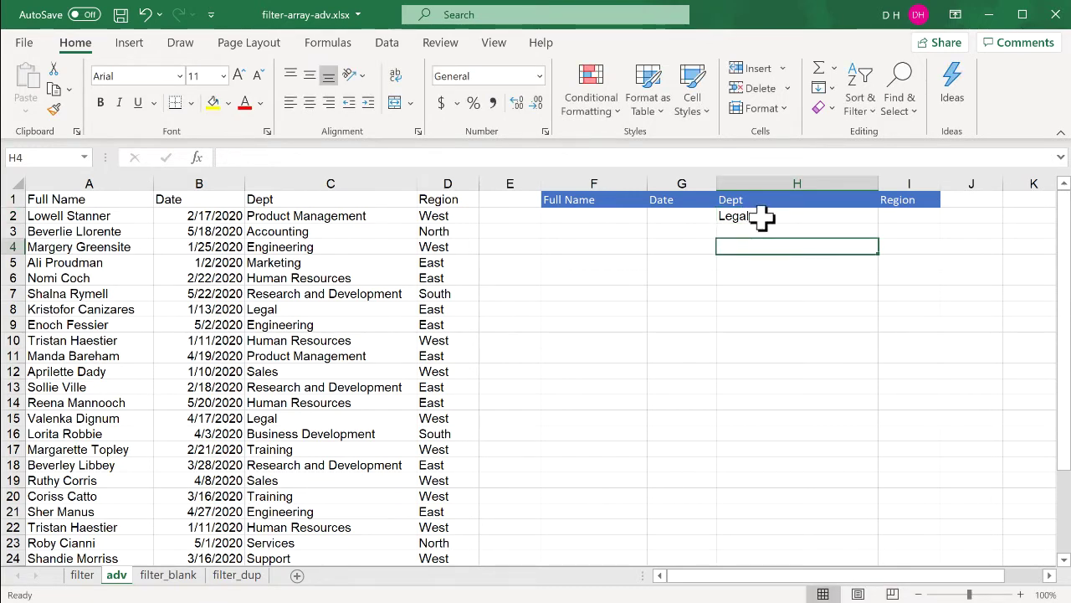
# Start an in-place Advanced Filter with the employee table A1:D25 as its list range
pyautogui.click(386, 41)
pyautogui.click(583, 115)
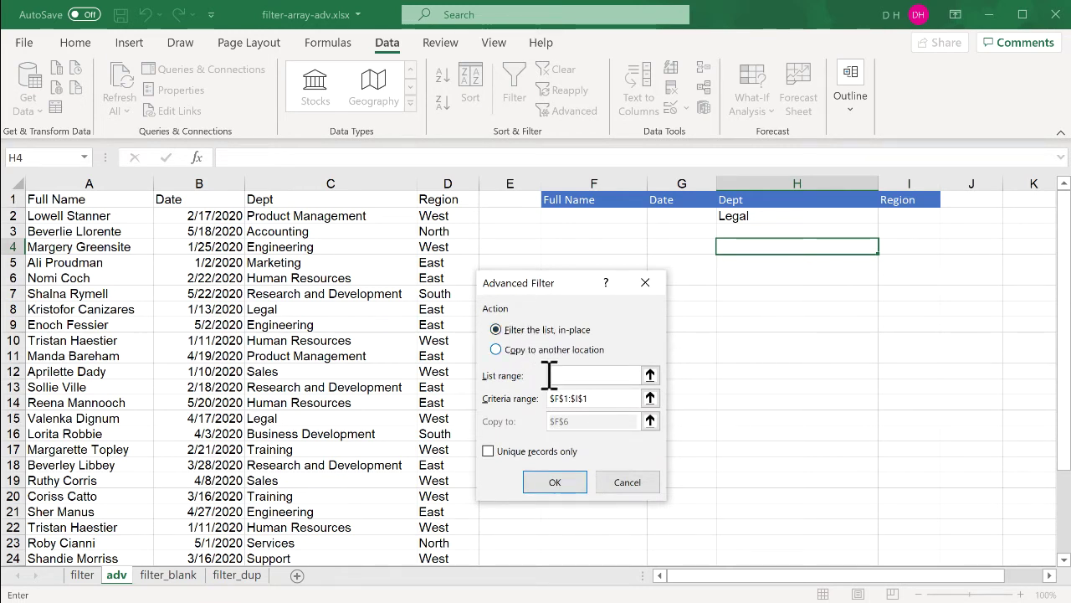
pyautogui.moveTo(115, 199); pyautogui.dragTo(429, 201)
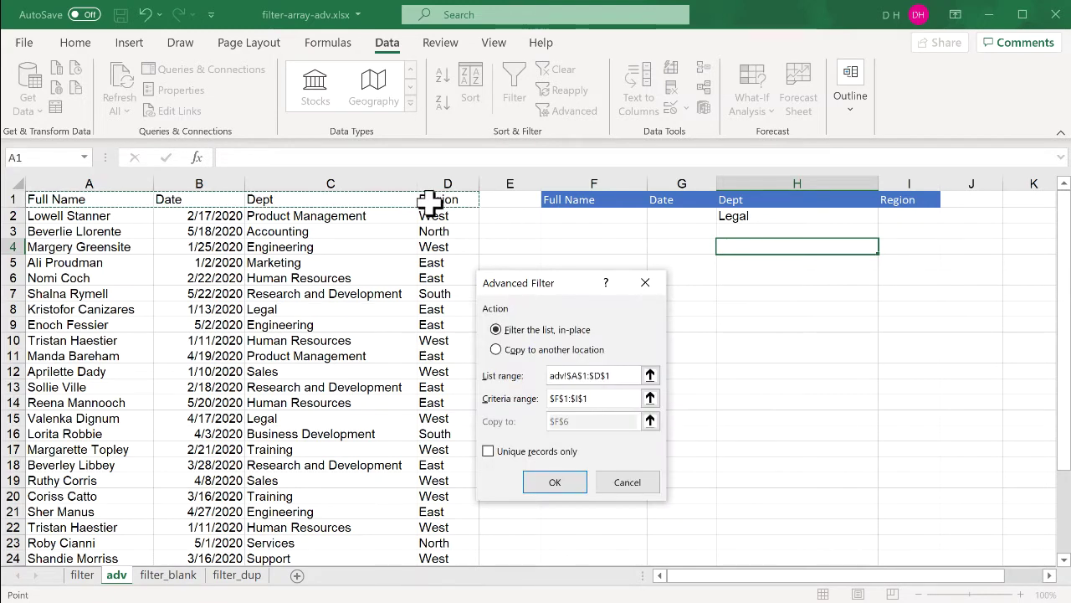
pyautogui.hotkey('ctrl', 'shift', 'Down')
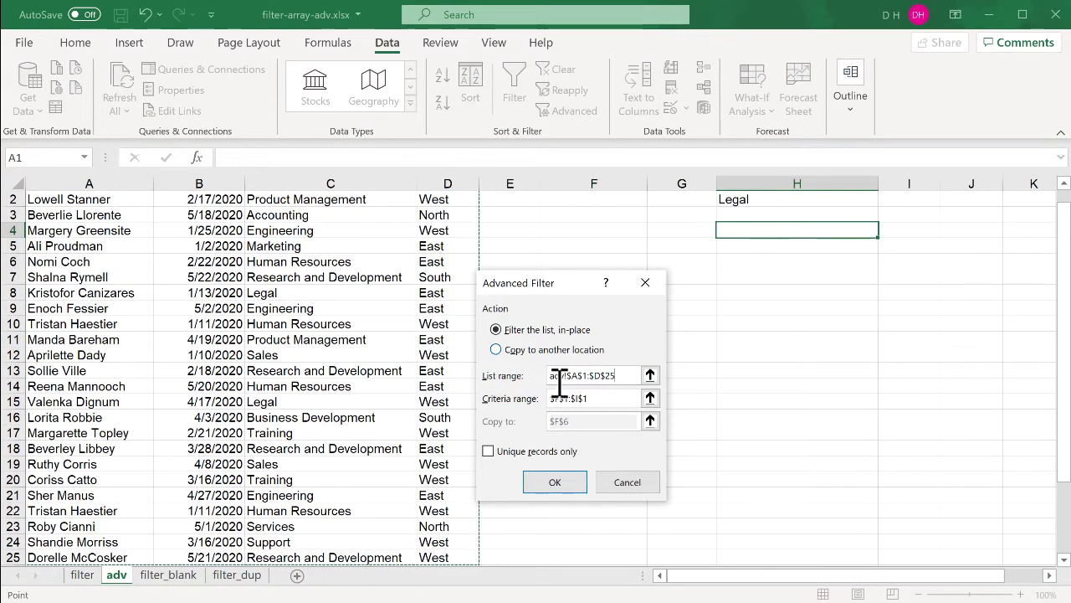
# Filter the list in place using criteria range F1:I2, and clear the filter again
pyautogui.click(649, 398)
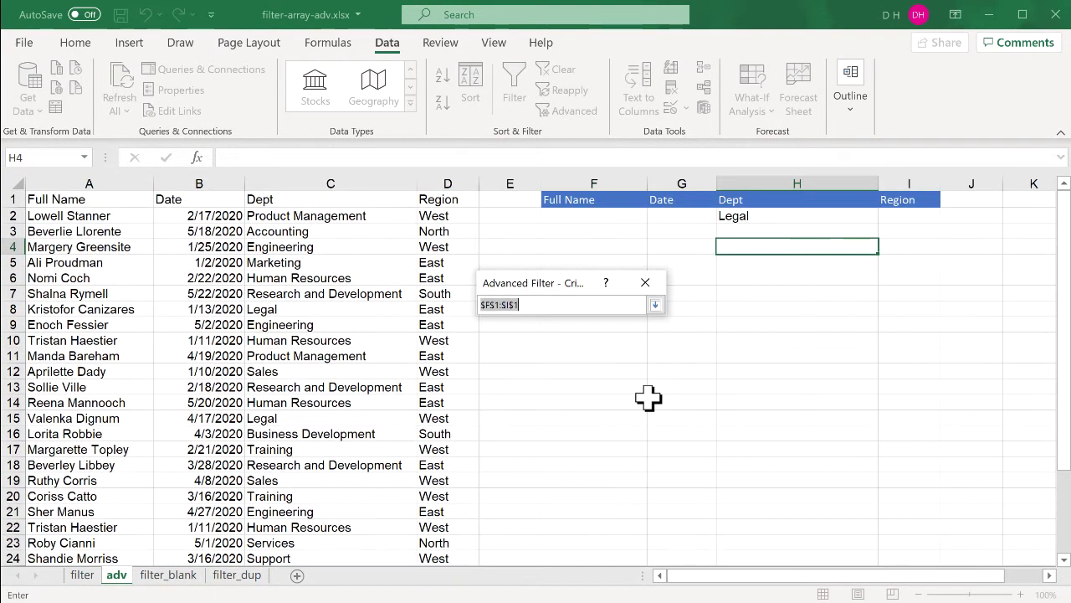
pyautogui.moveTo(613, 205); pyautogui.dragTo(897, 211)
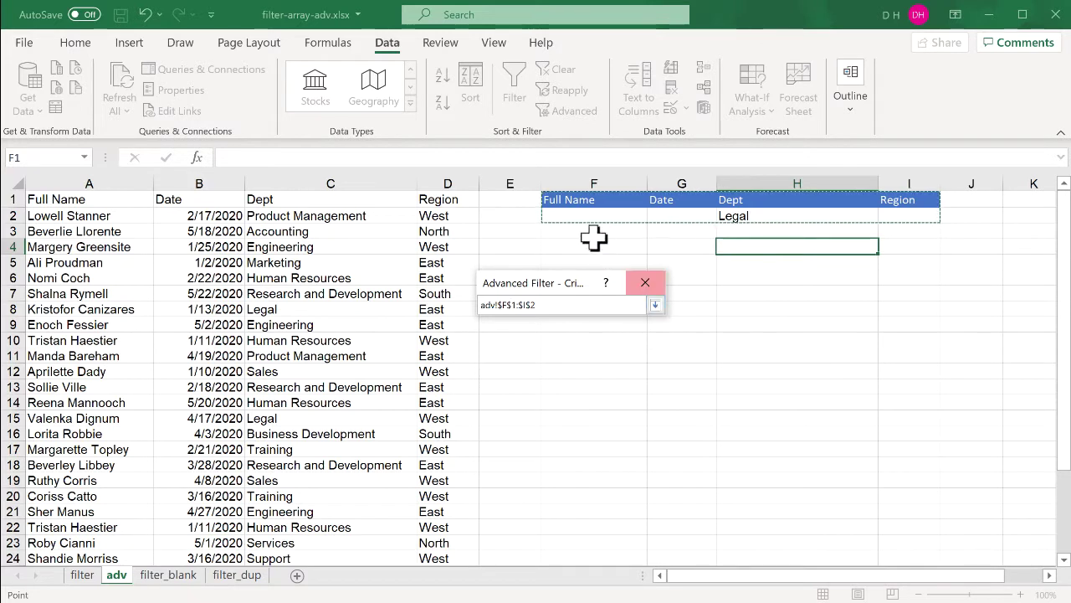
pyautogui.click(657, 306)
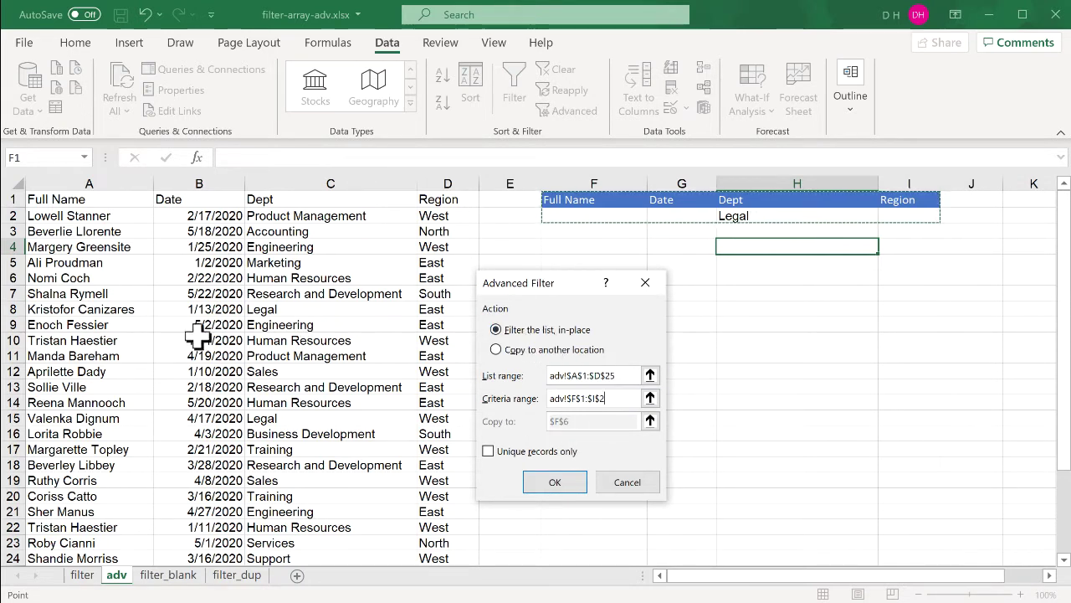
pyautogui.click(556, 484)
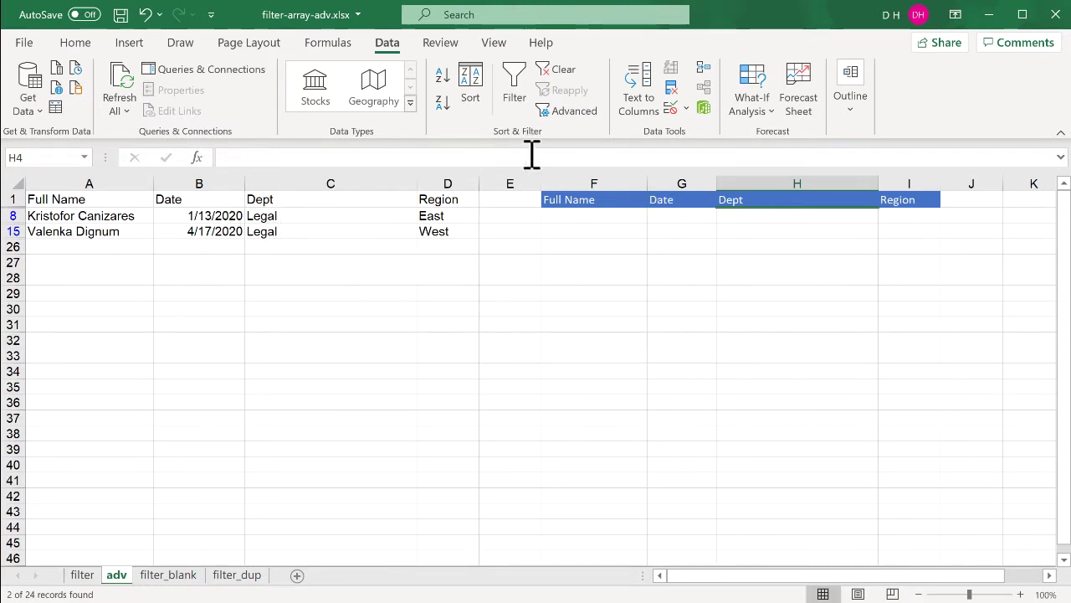
pyautogui.click(559, 74)
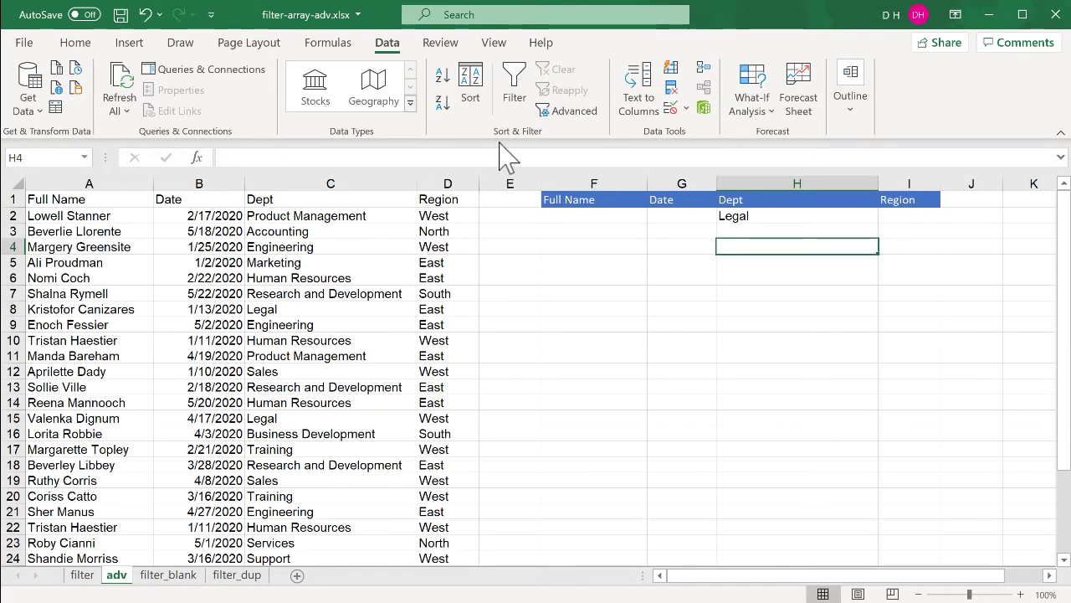
# Start an Advanced Filter that copies to another location, with A1:D25 as the list range
pyautogui.click(568, 111)
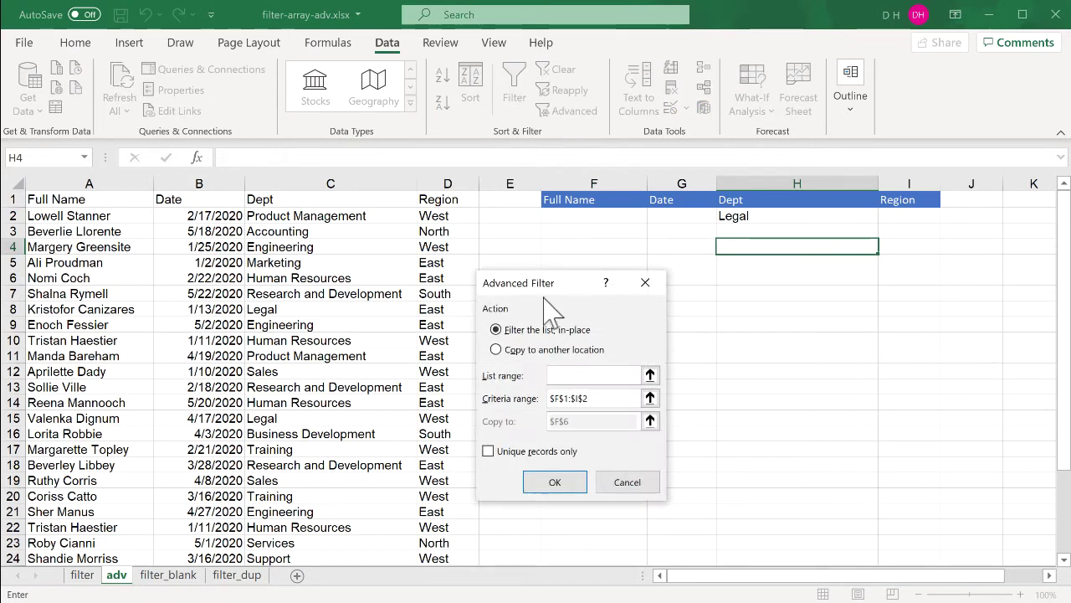
pyautogui.click(499, 350)
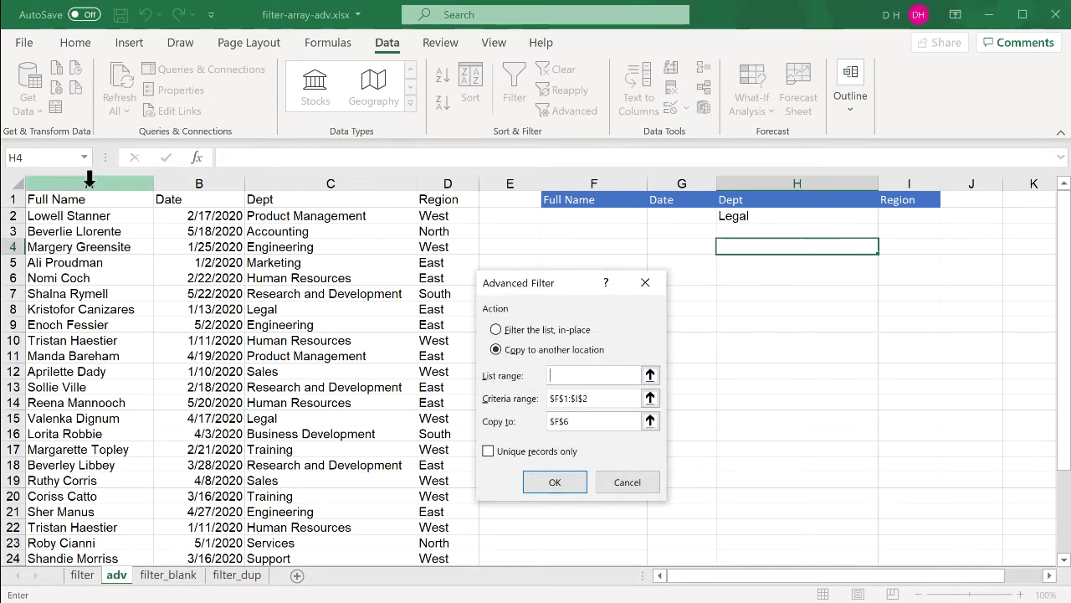
pyautogui.moveTo(84, 200); pyautogui.dragTo(452, 203)
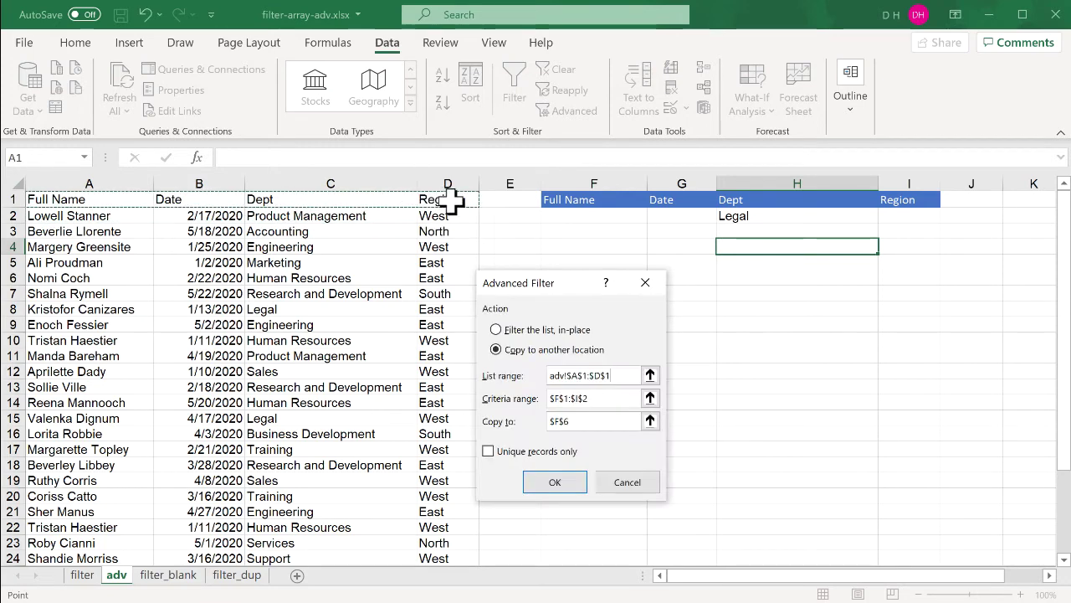
pyautogui.hotkey('ctrl', 'shift', 'Down')
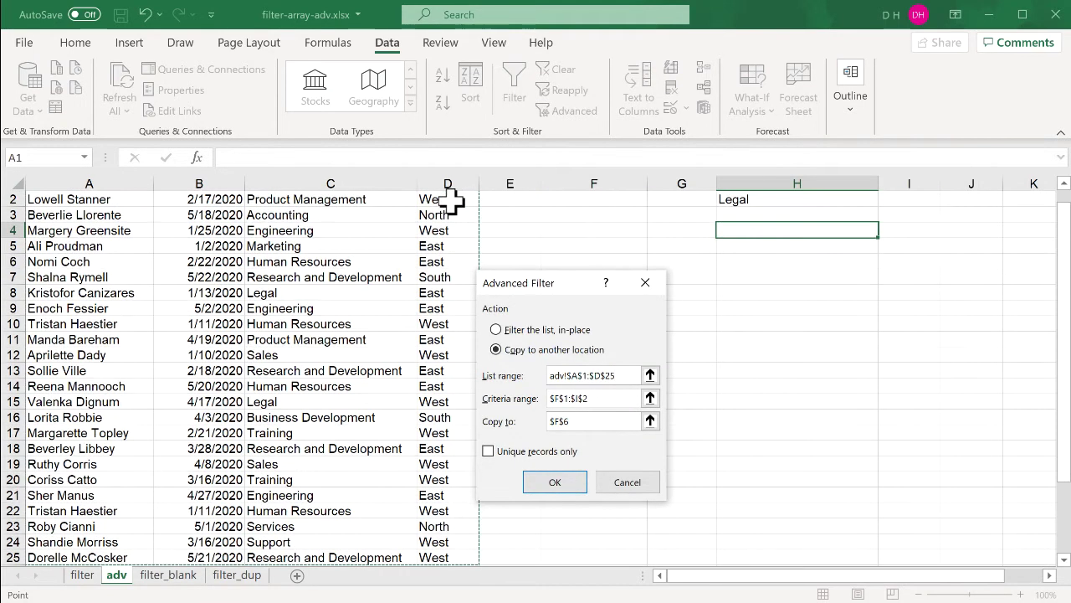
# Set the Advanced Filter's criteria range to the headers and criteria row in F1:I2
pyautogui.click(614, 399)
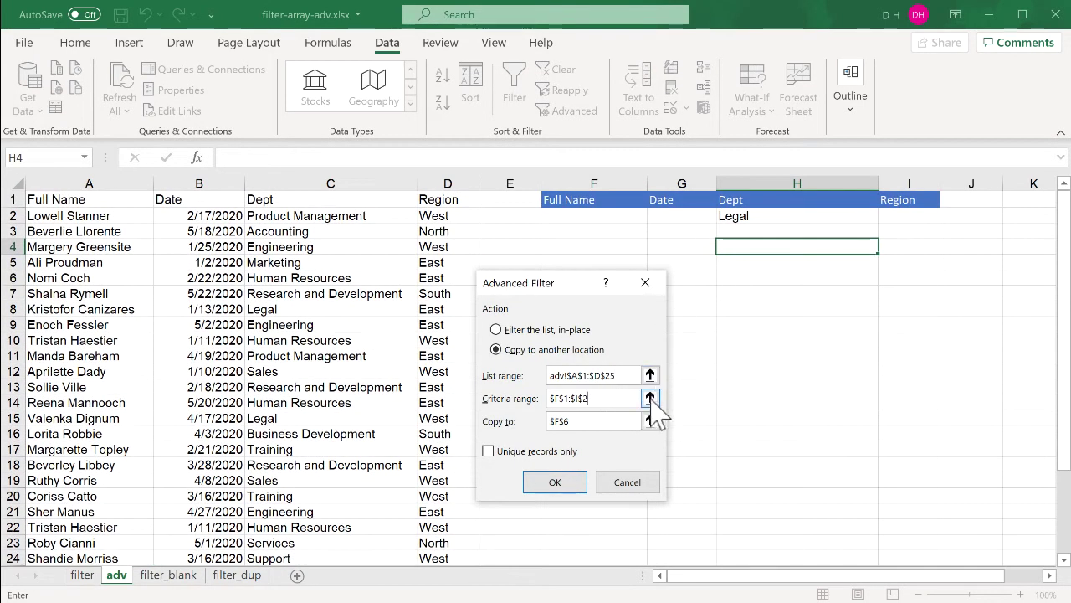
pyautogui.click(651, 398)
pyautogui.moveTo(585, 200); pyautogui.dragTo(890, 212)
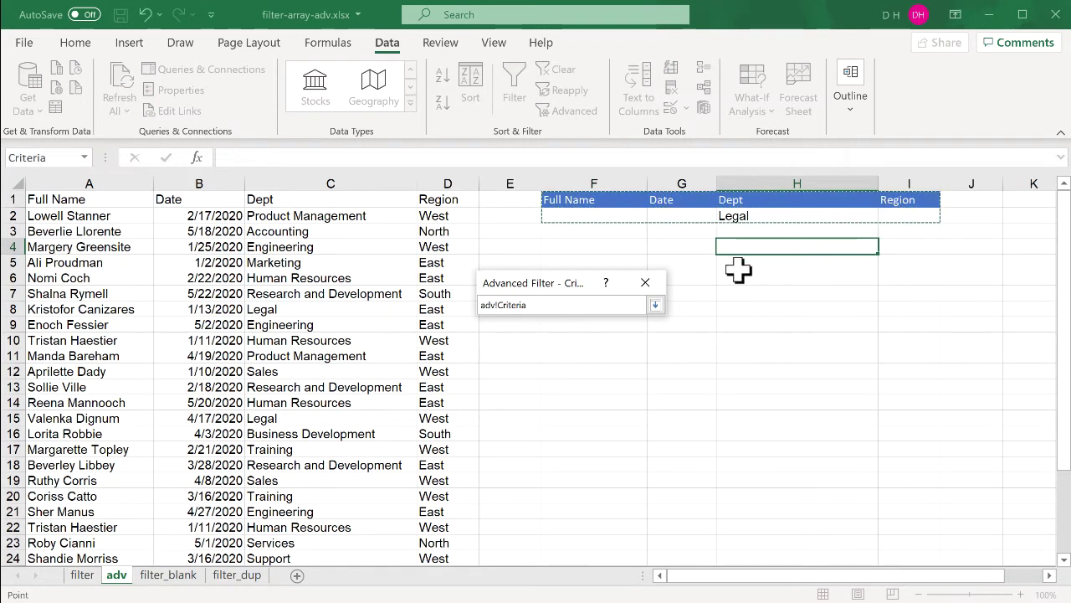
pyautogui.click(656, 305)
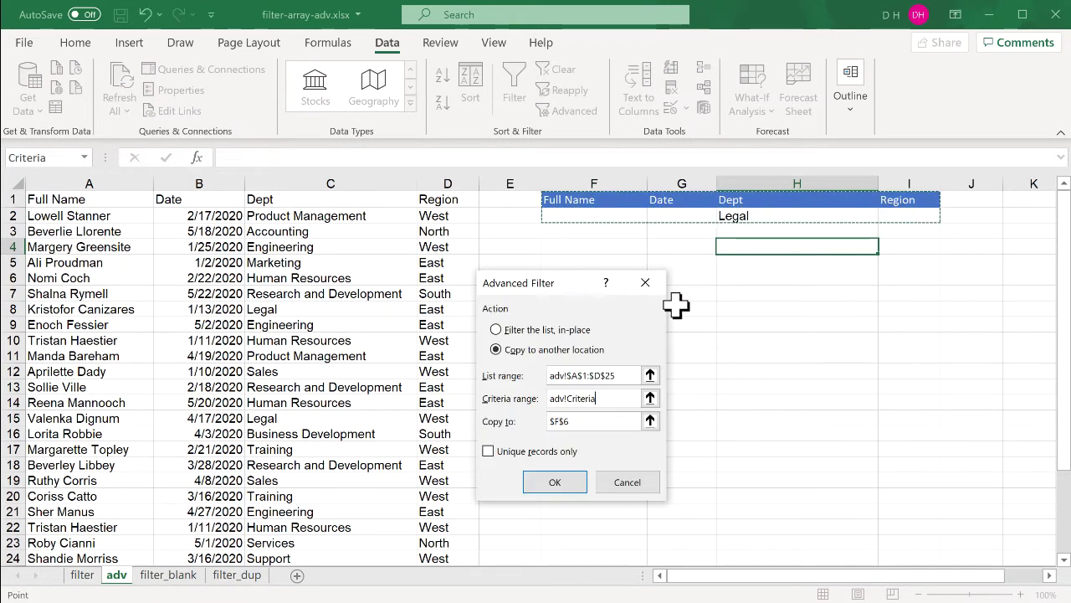
# Set F7 as the copy destination and run the Advanced Filter
pyautogui.click(650, 421)
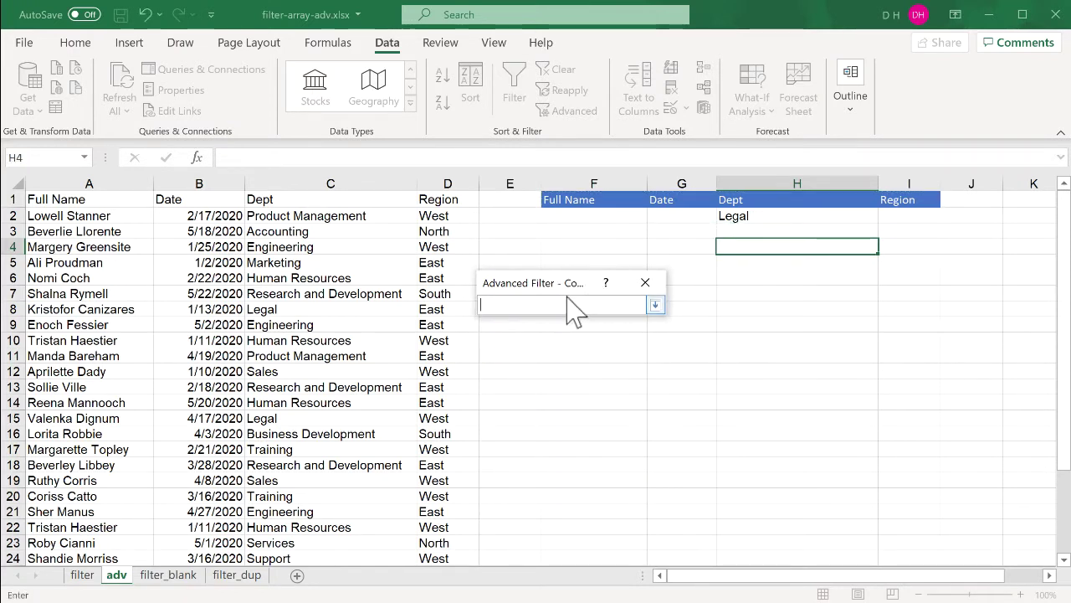
pyautogui.moveTo(581, 284); pyautogui.dragTo(394, 333)
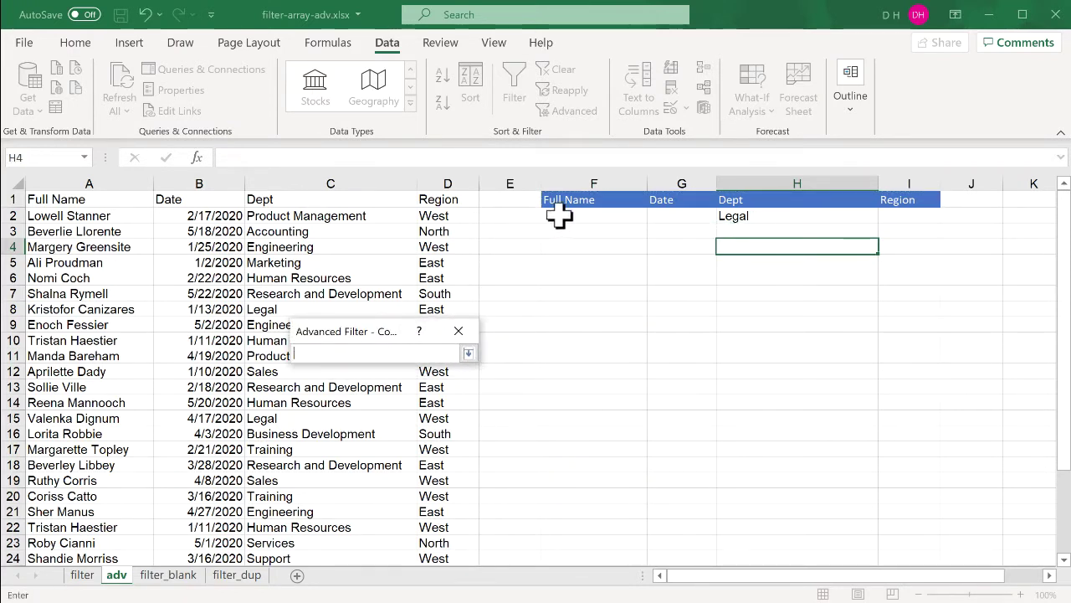
pyautogui.click(588, 292)
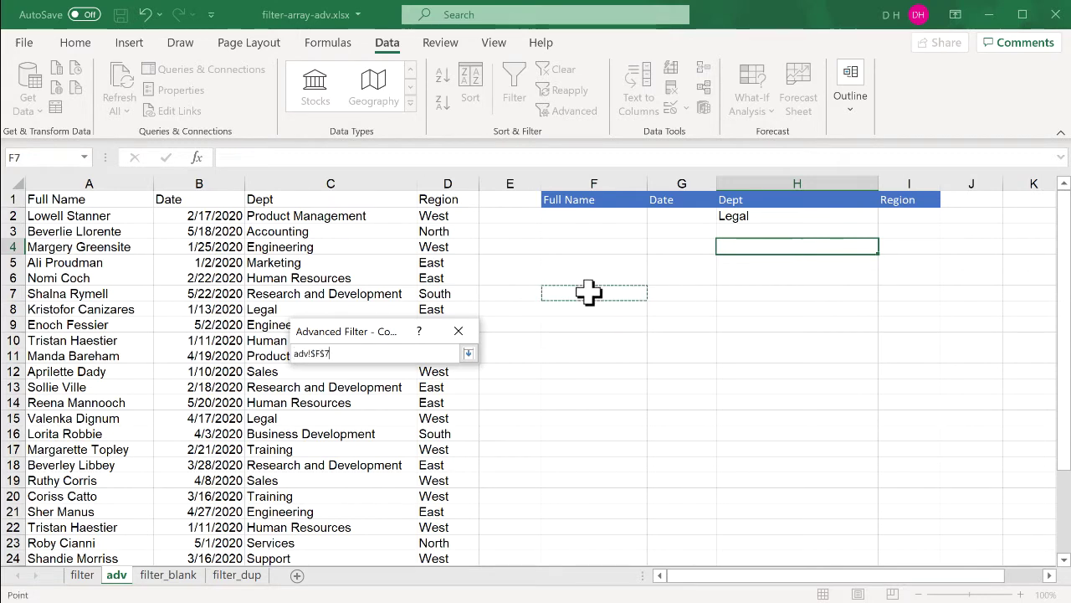
pyautogui.press('Return')
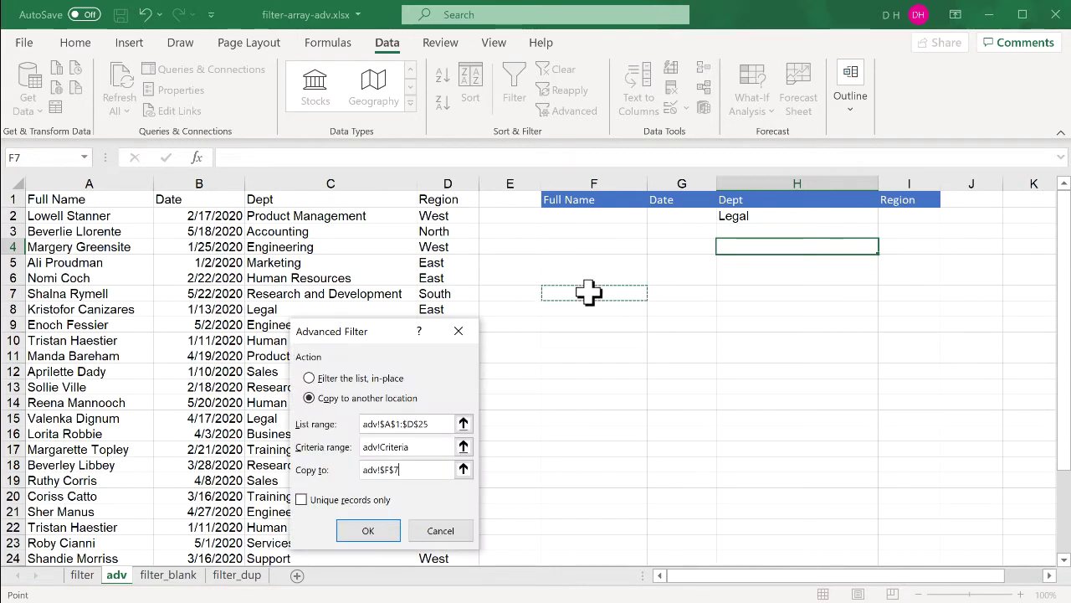
pyautogui.click(368, 530)
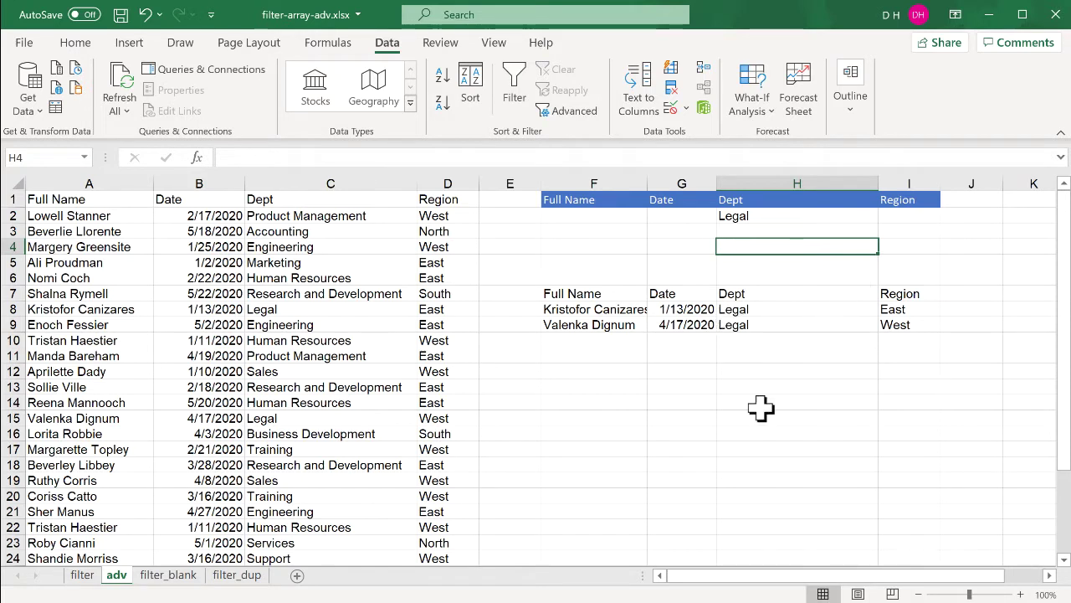
# Add East as the region criterion in cell I2, on the same row as Legal
pyautogui.click(907, 216)
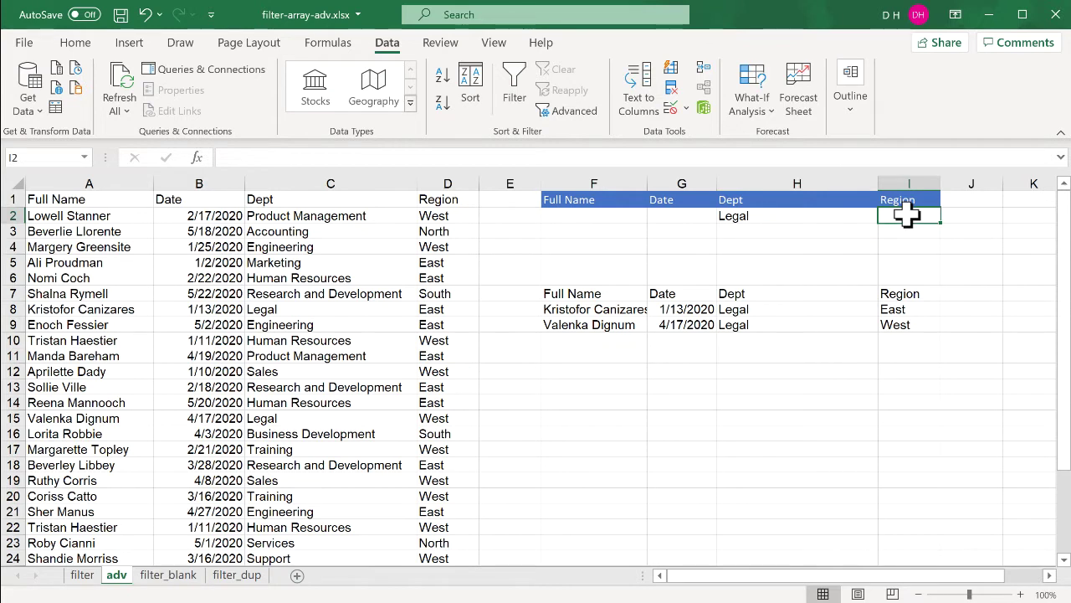
pyautogui.write('East')
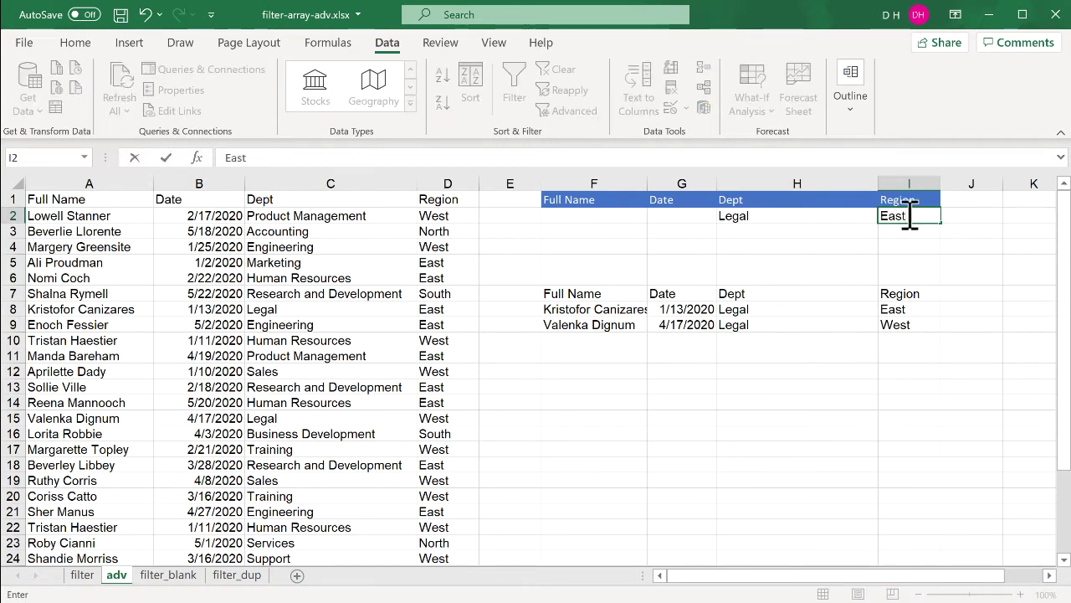
pyautogui.press('Return')
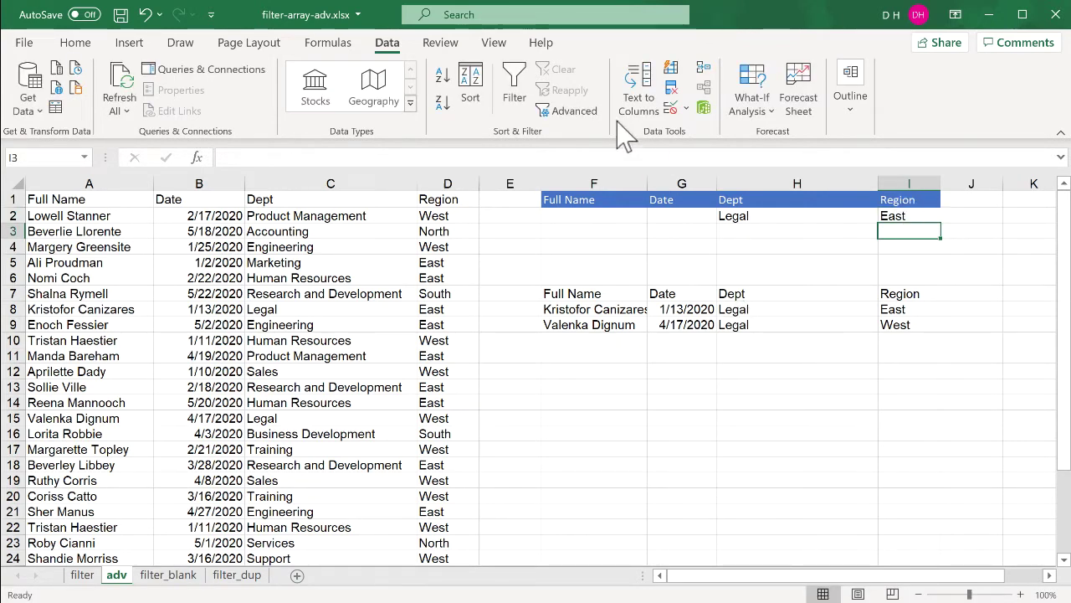
# Rerun the Advanced Filter with criteria range F1:I2, copying the matching records to F7:I7
pyautogui.click(586, 114)
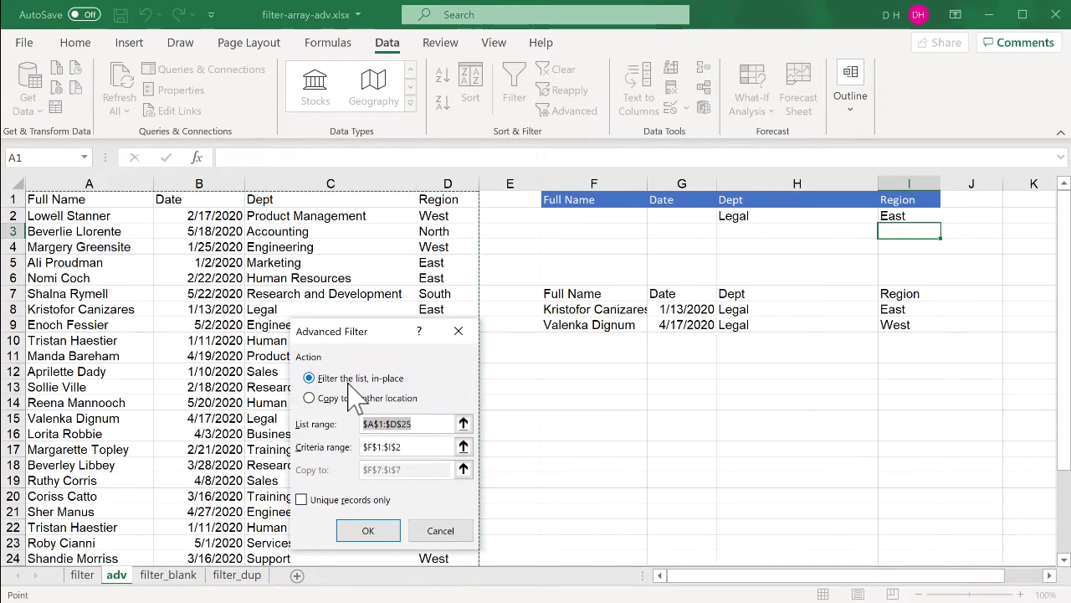
pyautogui.click(310, 399)
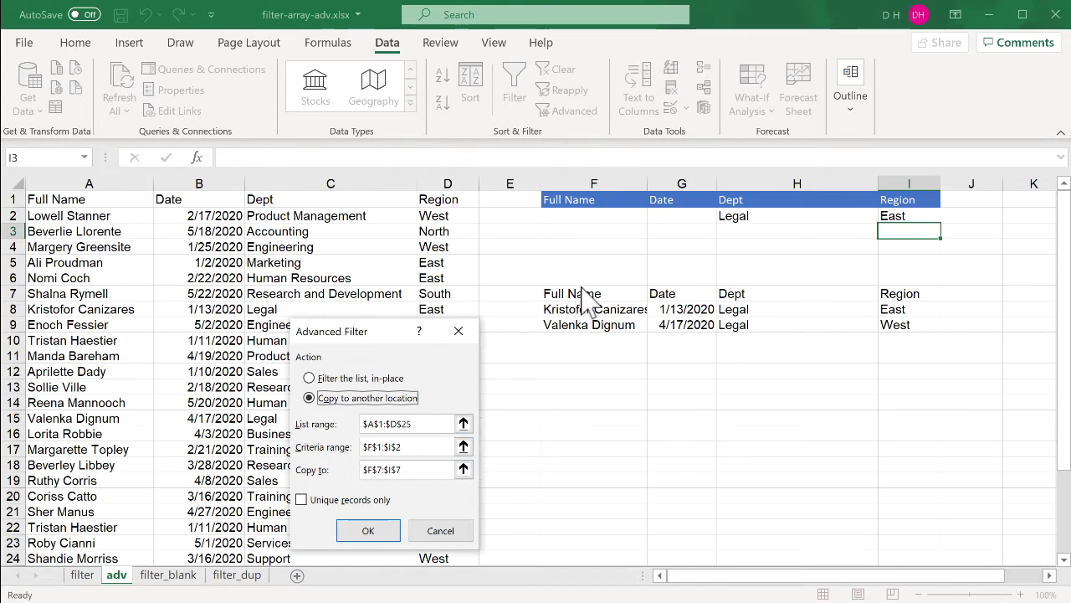
pyautogui.click(370, 529)
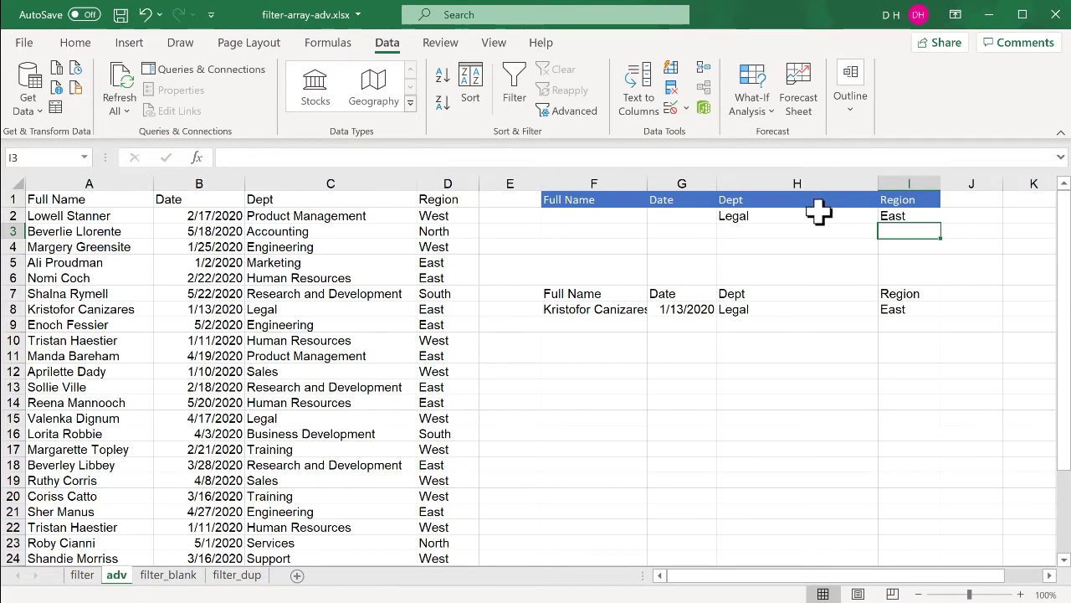
# Move the East criterion from I2 down to I3 to form an OR condition with Legal
pyautogui.click(892, 215)
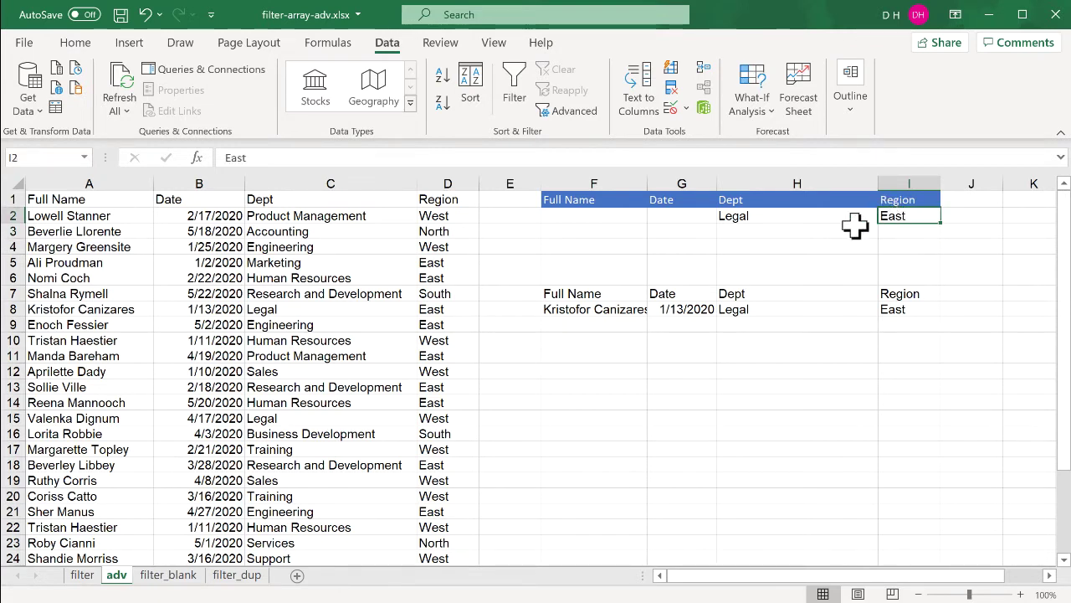
pyautogui.moveTo(896, 223)
pyautogui.mouseDown()
pyautogui.moveTo(916, 248)
pyautogui.moveTo(904, 236)
pyautogui.mouseUp()
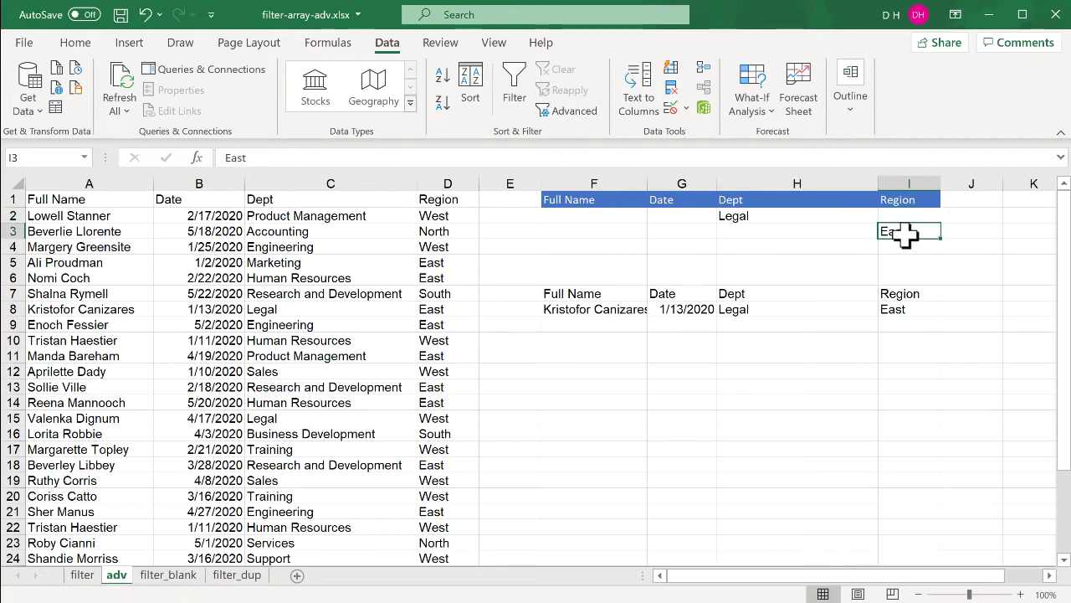
pyautogui.click(630, 312)
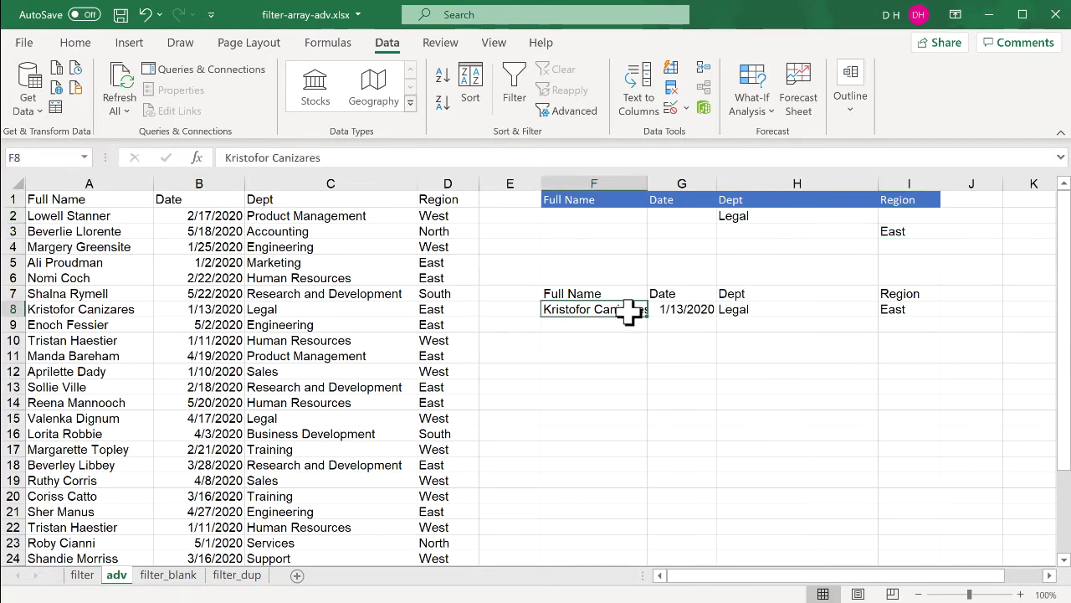
# Rerun the Advanced Filter with criteria range F1:I3, copying the matching records to F7:I7
pyautogui.click(574, 110)
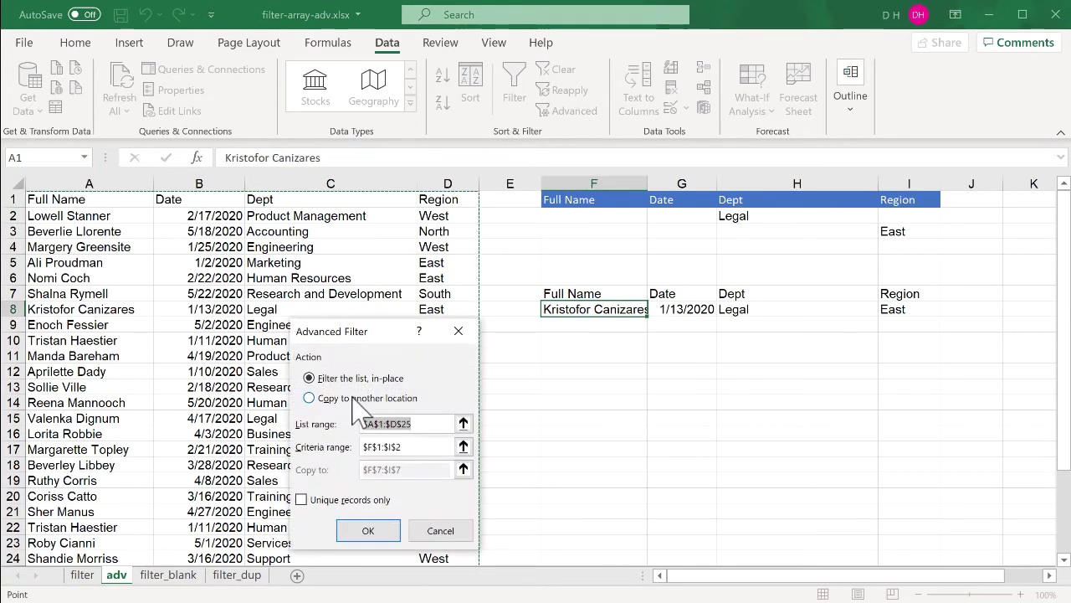
pyautogui.click(310, 398)
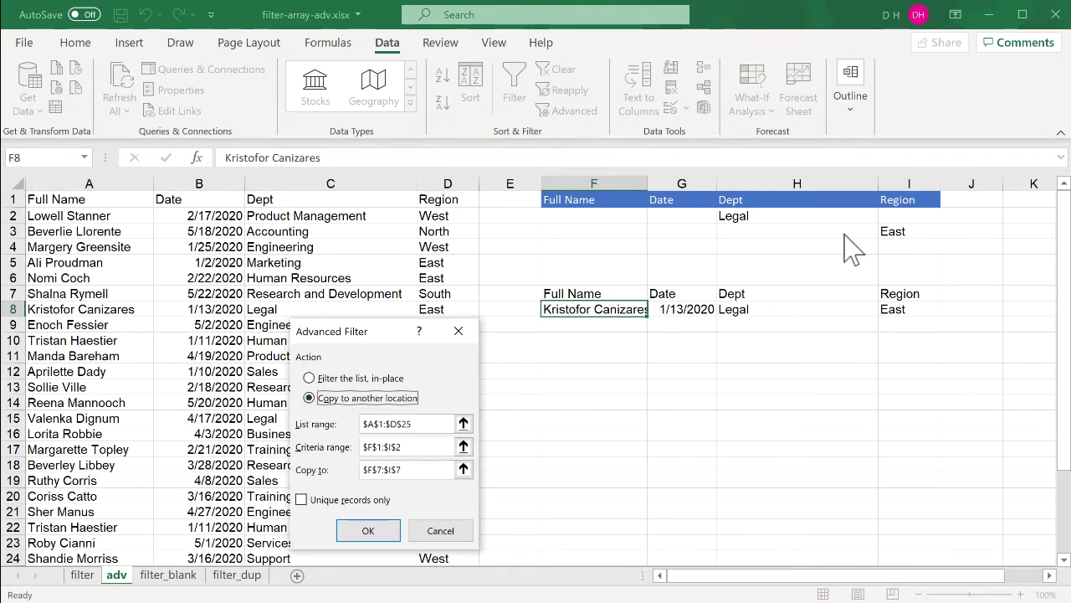
pyautogui.click(417, 444)
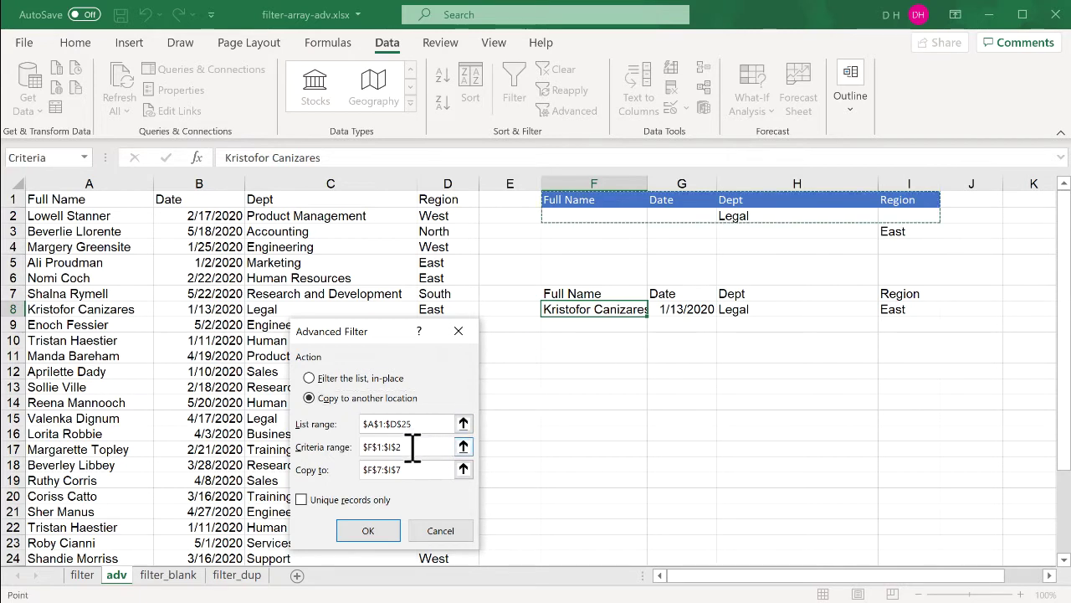
pyautogui.press('BackSpace')
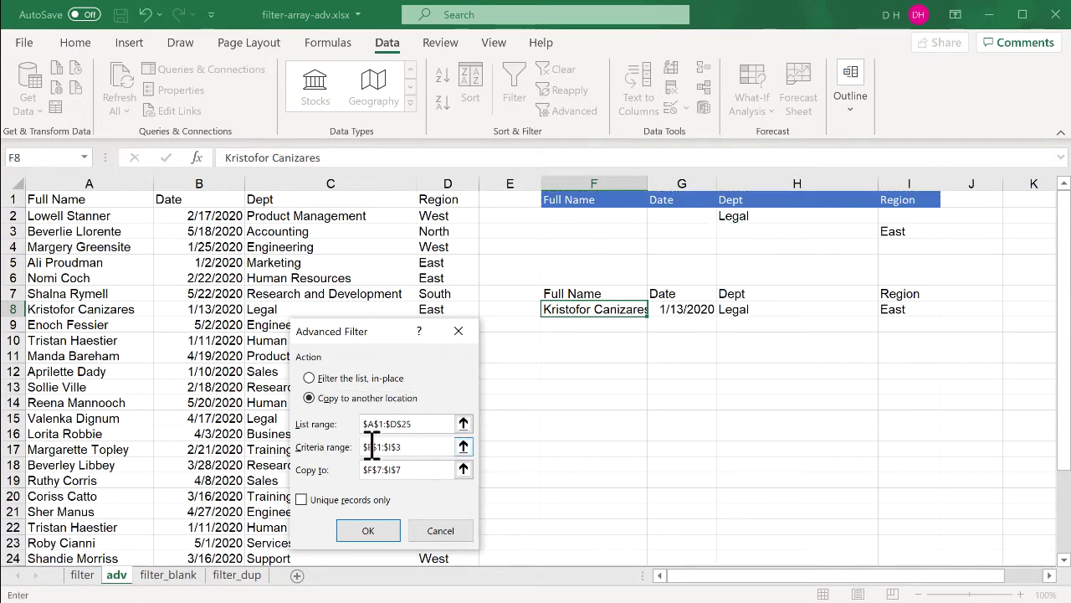
pyautogui.write('3')
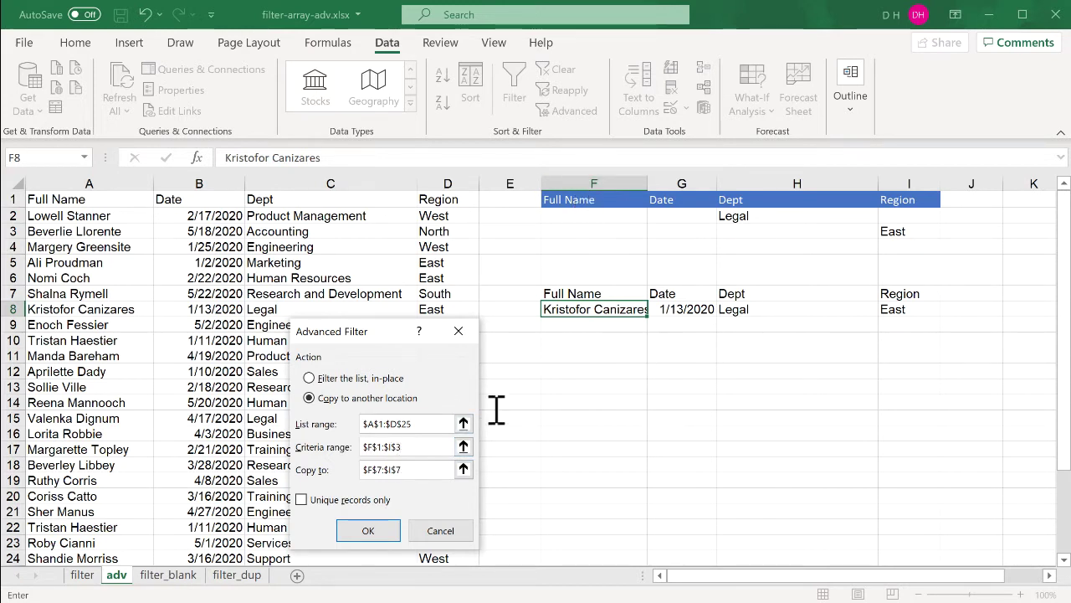
pyautogui.click(380, 536)
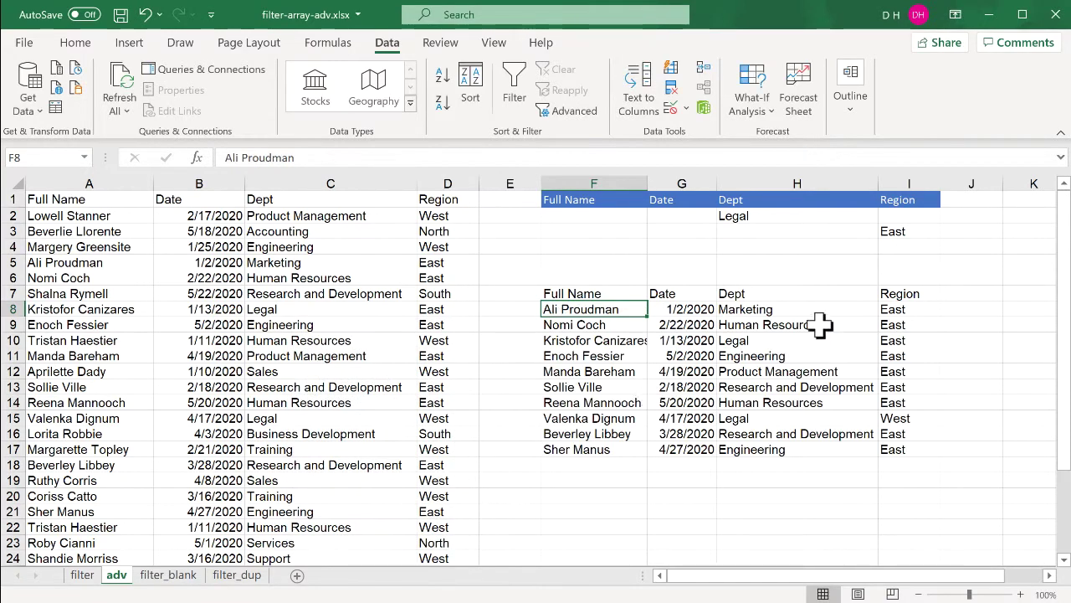
# Check the Region values of the extracted records and the department and region in row 15 against the OR criteria
pyautogui.moveTo(909, 309); pyautogui.dragTo(906, 452)
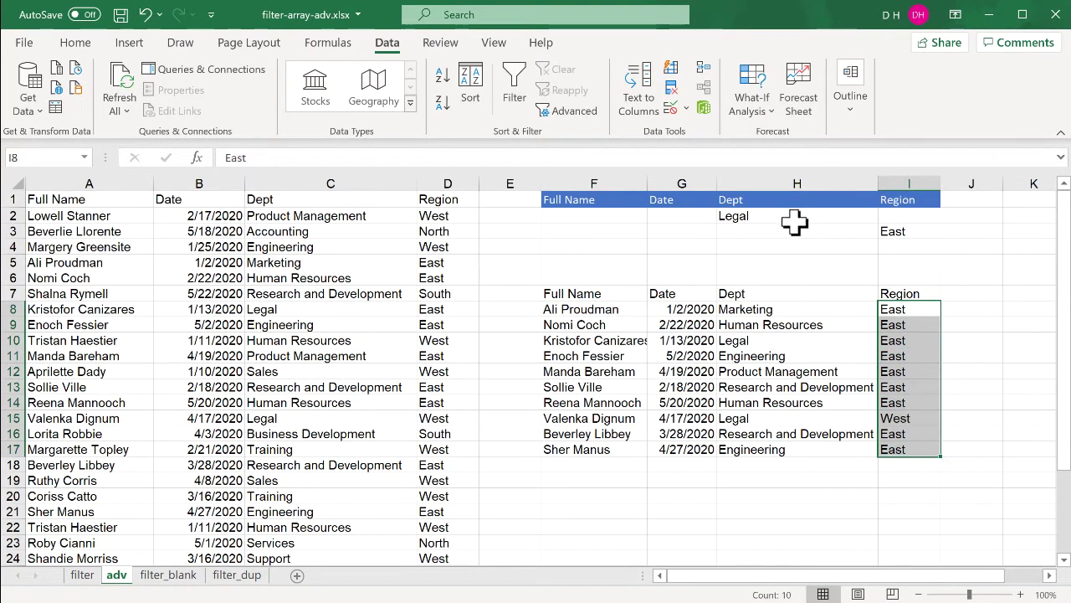
pyautogui.click(813, 421)
pyautogui.click(892, 420)
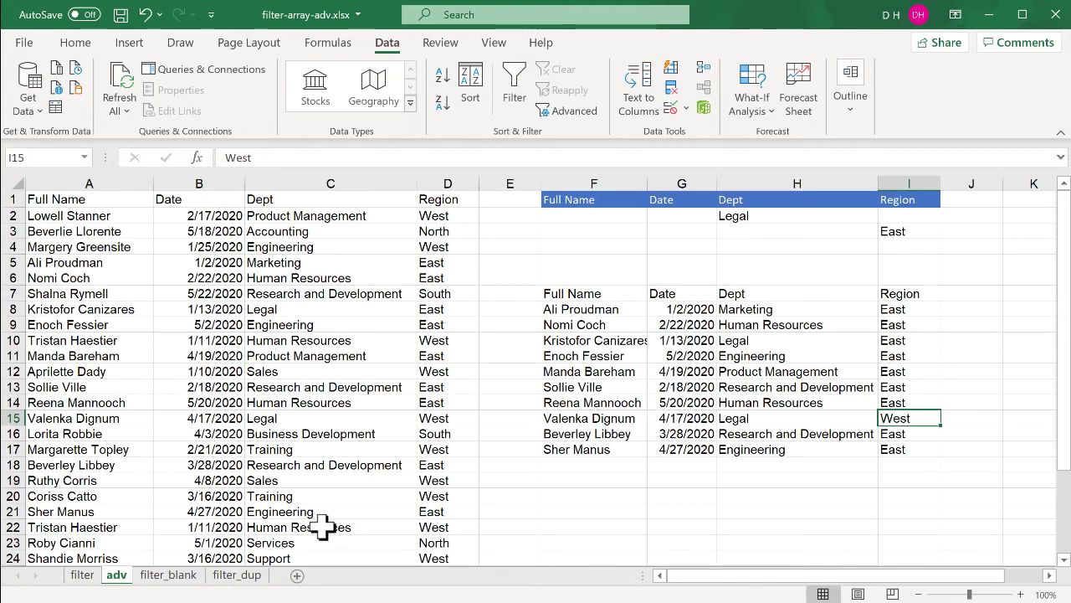
pyautogui.click(87, 578)
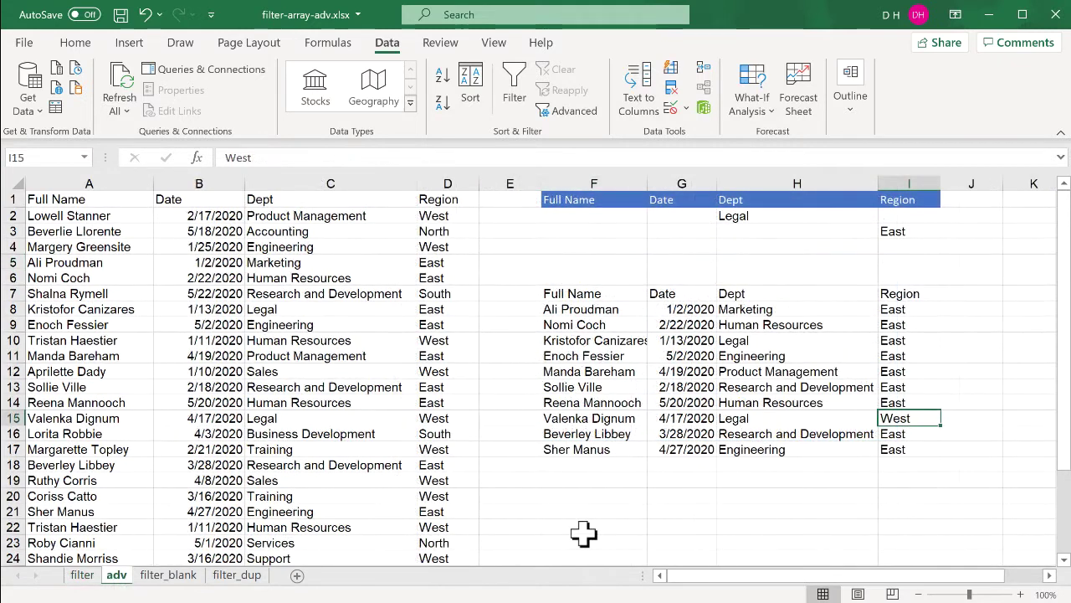
# Switch to the filter_blank sheet and examine the blank cells in the Full Name, Date and Dept columns
pyautogui.click(178, 578)
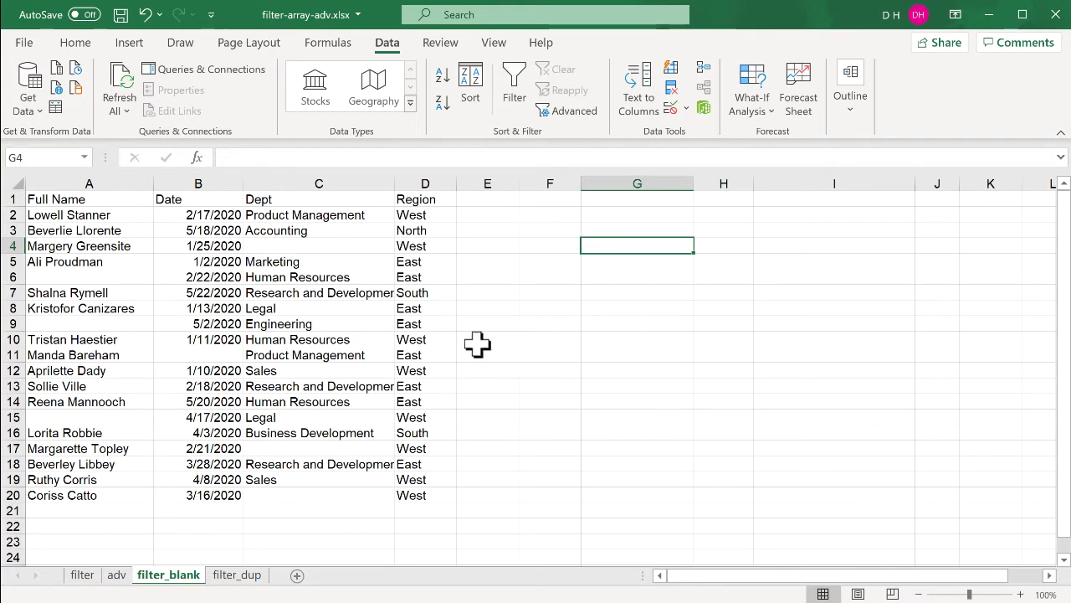
pyautogui.click(112, 277)
pyautogui.click(108, 323)
pyautogui.click(189, 350)
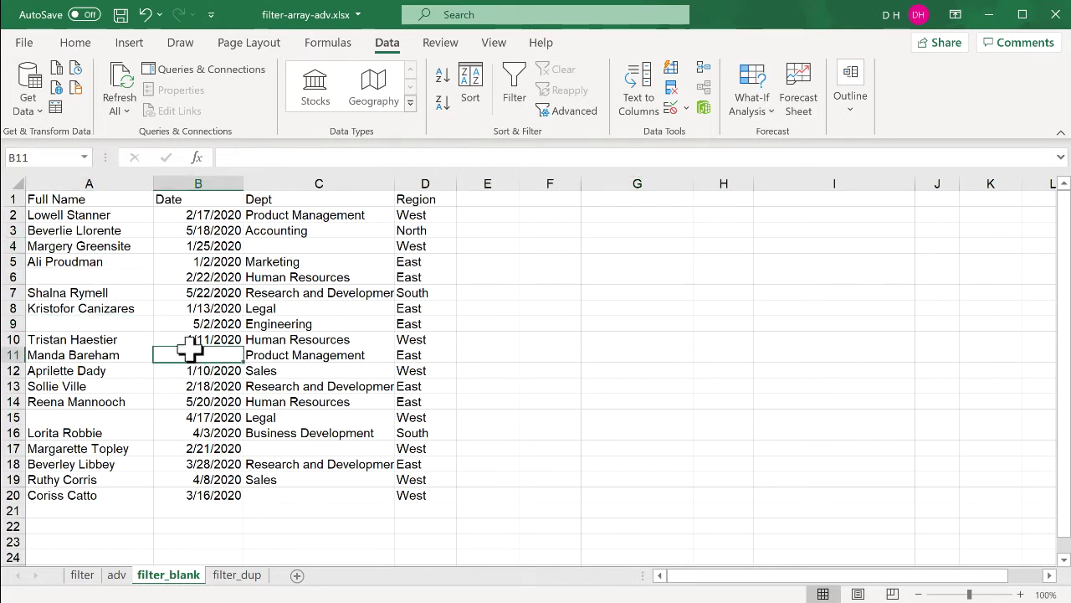
pyautogui.click(308, 447)
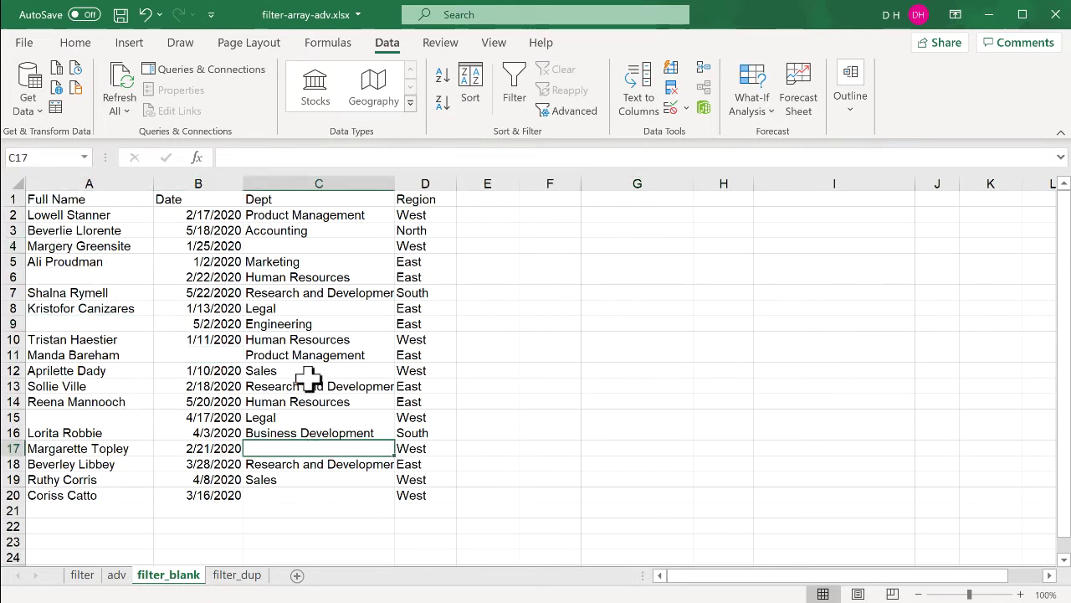
# Start a FILTER formula in cell F3 with array A1:D20 and the non-blank name condition A1:A19<>""
pyautogui.click(552, 233)
pyautogui.write('=fil')
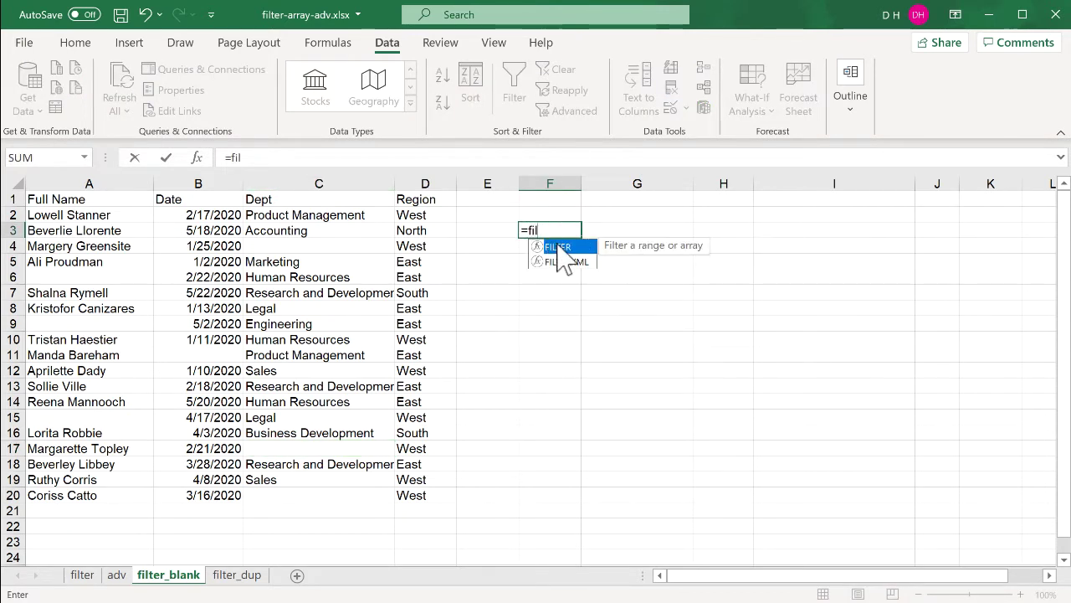
pyautogui.doubleClick(559, 248)
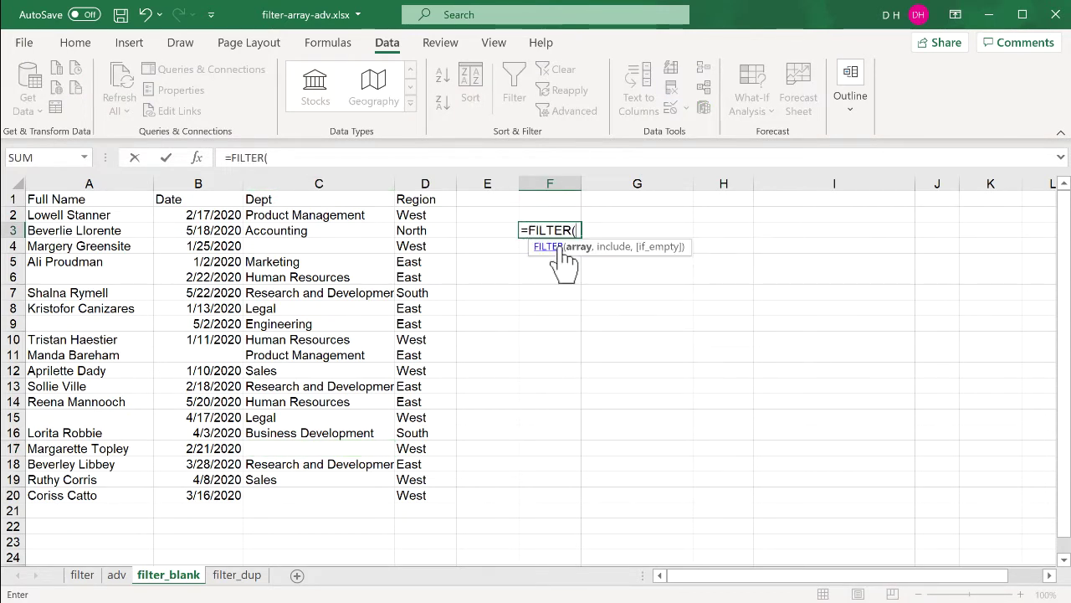
pyautogui.moveTo(126, 203); pyautogui.dragTo(399, 491)
pyautogui.write(',')
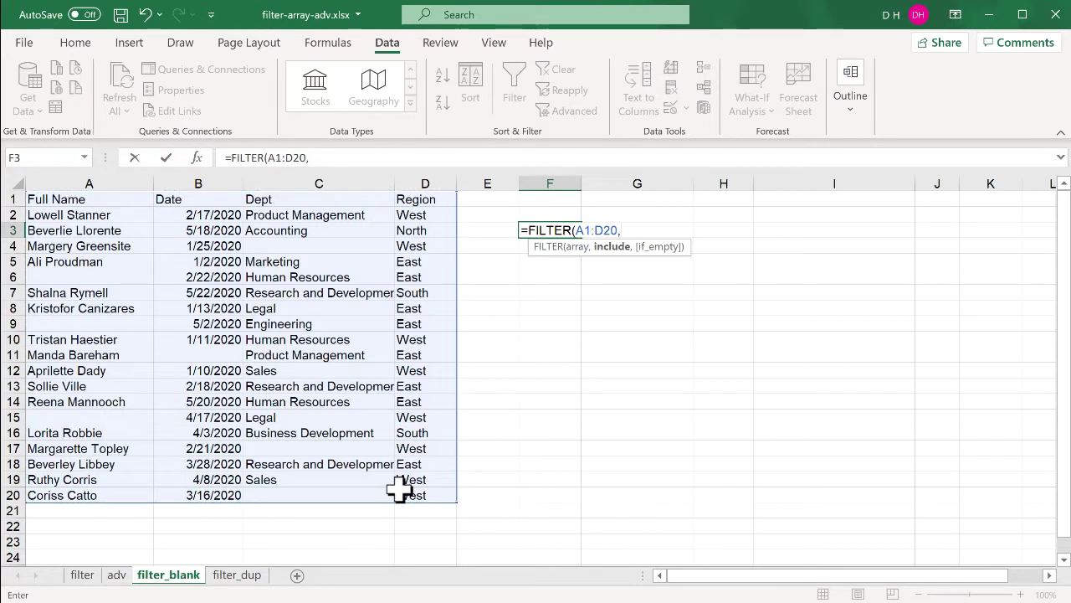
pyautogui.moveTo(88, 197); pyautogui.dragTo(58, 483)
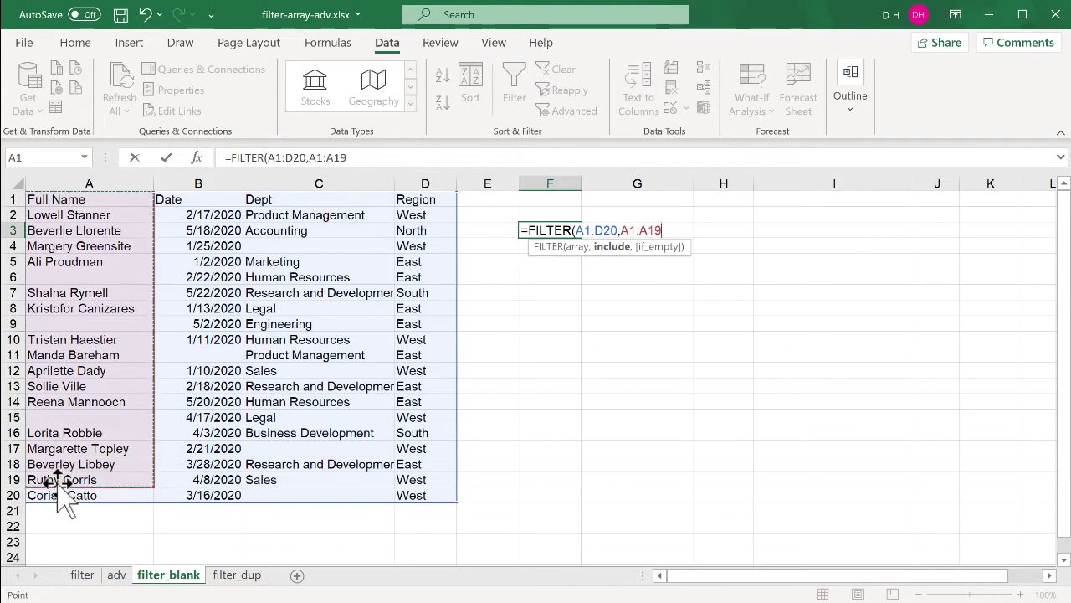
pyautogui.write('<>')
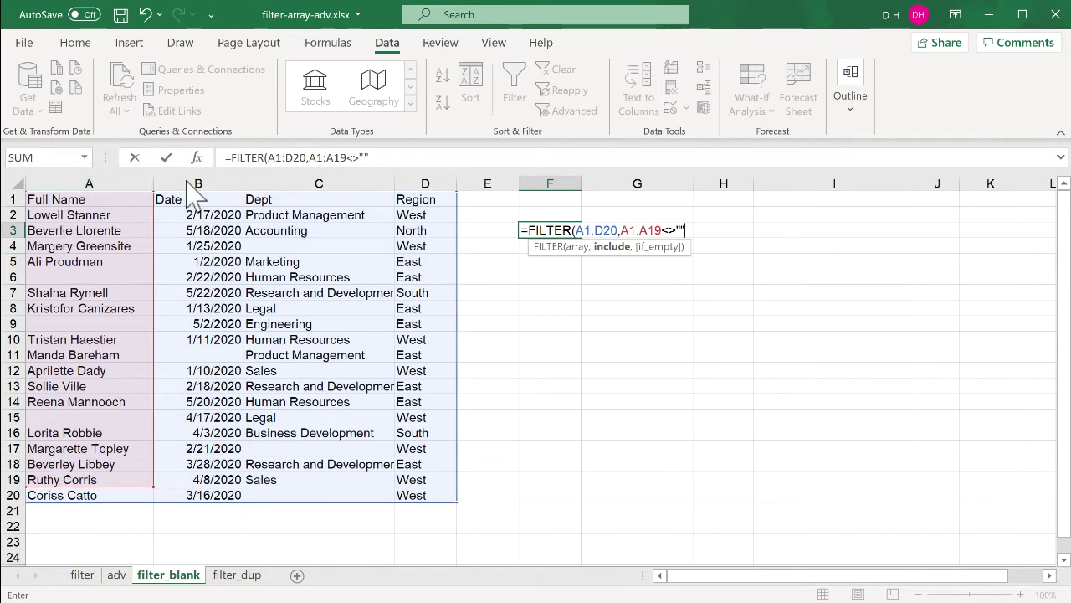
# Enclose the name condition in parentheses and multiply it by the non-blank date condition B1:B20<>""
pyautogui.click(384, 159)
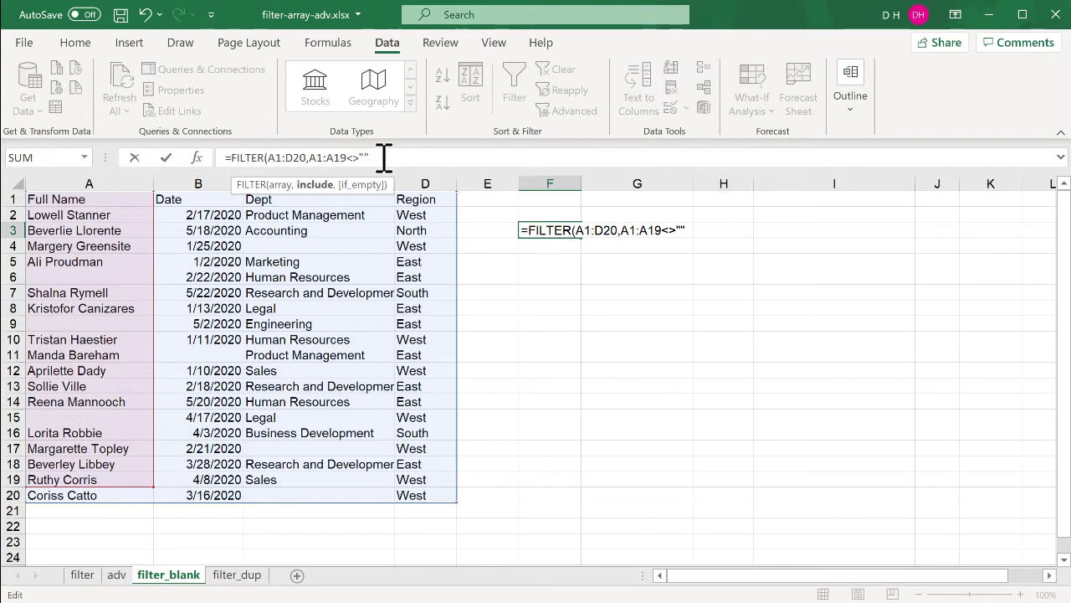
pyautogui.write(')')
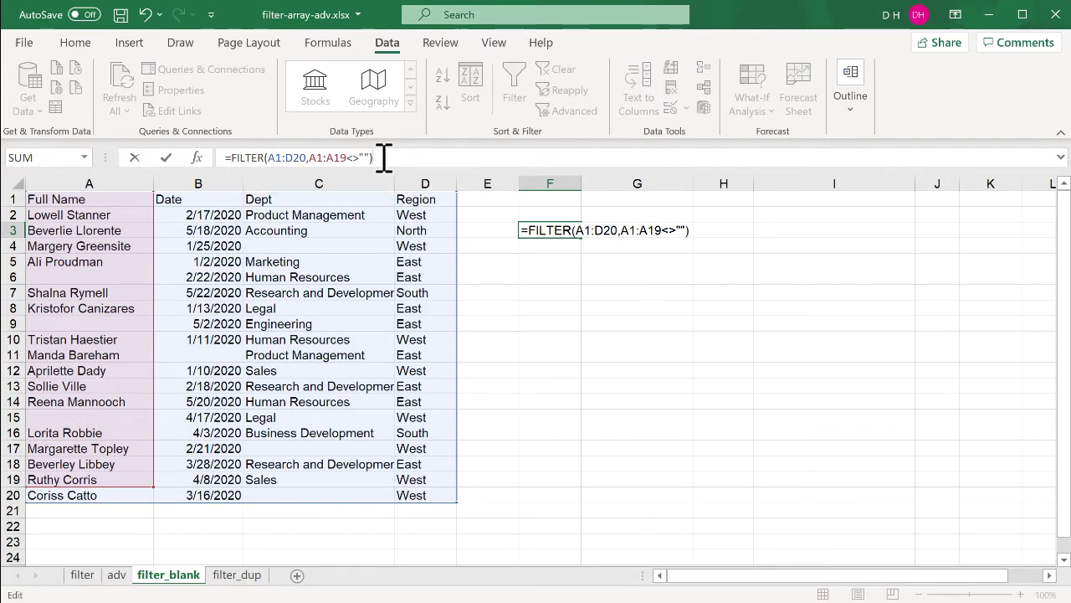
pyautogui.click(312, 157)
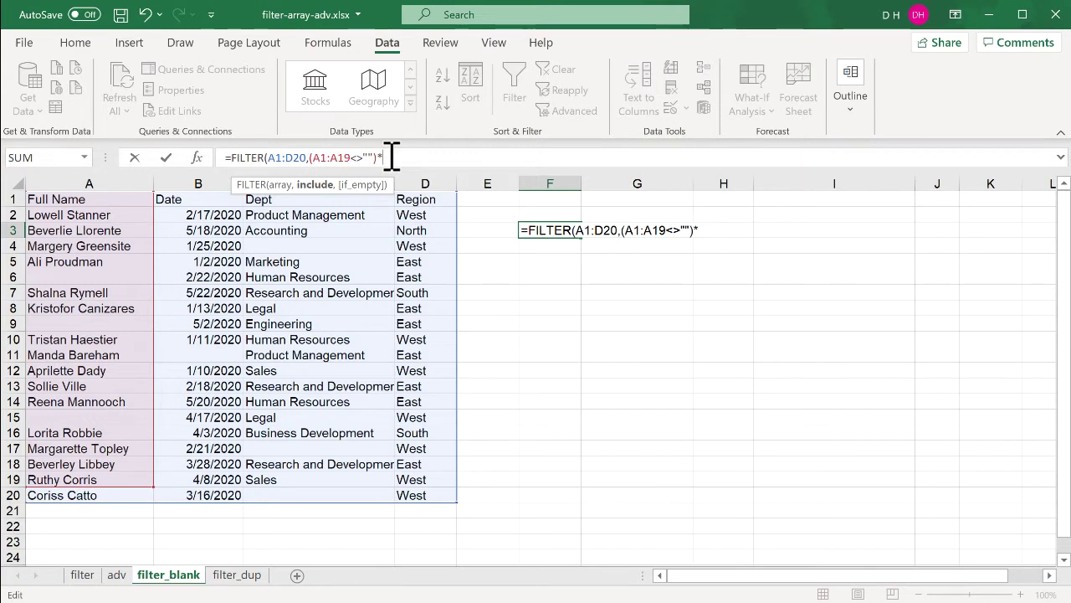
pyautogui.moveTo(211, 195); pyautogui.dragTo(196, 495)
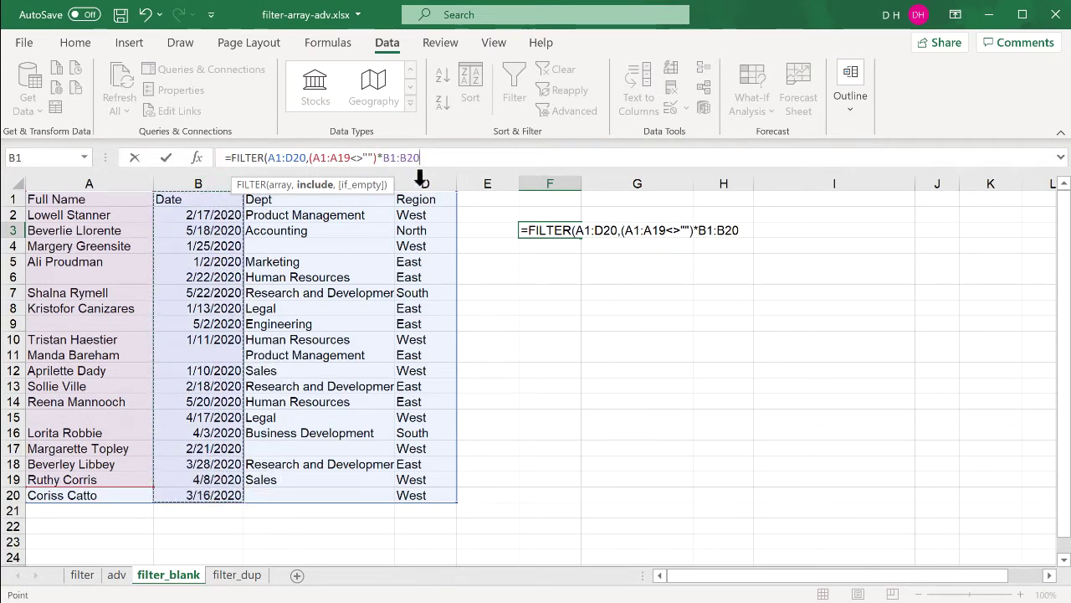
pyautogui.write('<>"')
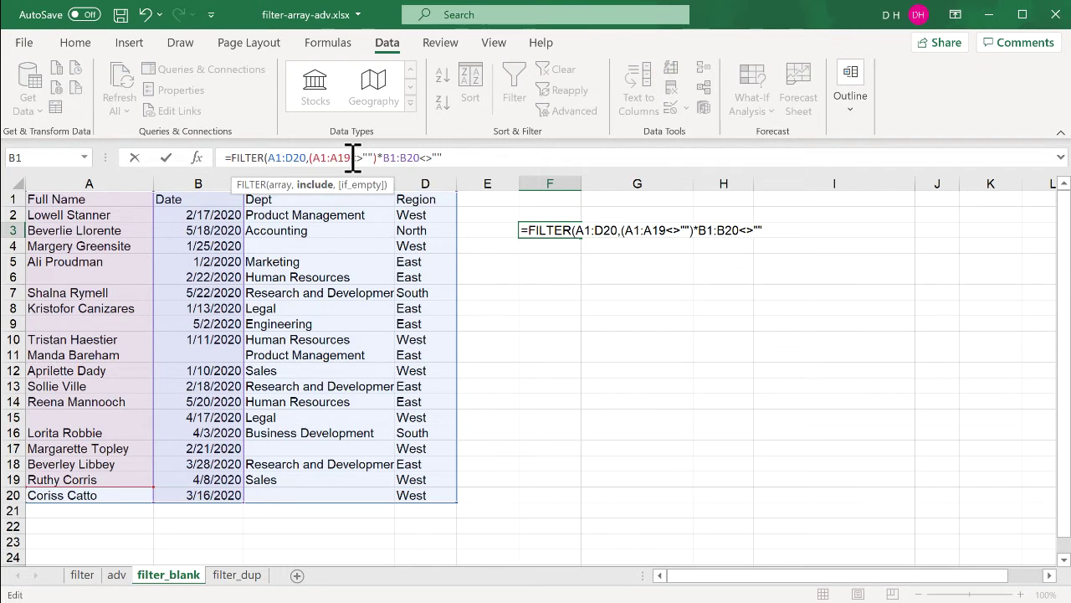
# Correct the name condition's range to A1:A20 and enclose the date condition in parentheses
pyautogui.press('BackSpace')
pyautogui.press('BackSpace')
pyautogui.write('20')
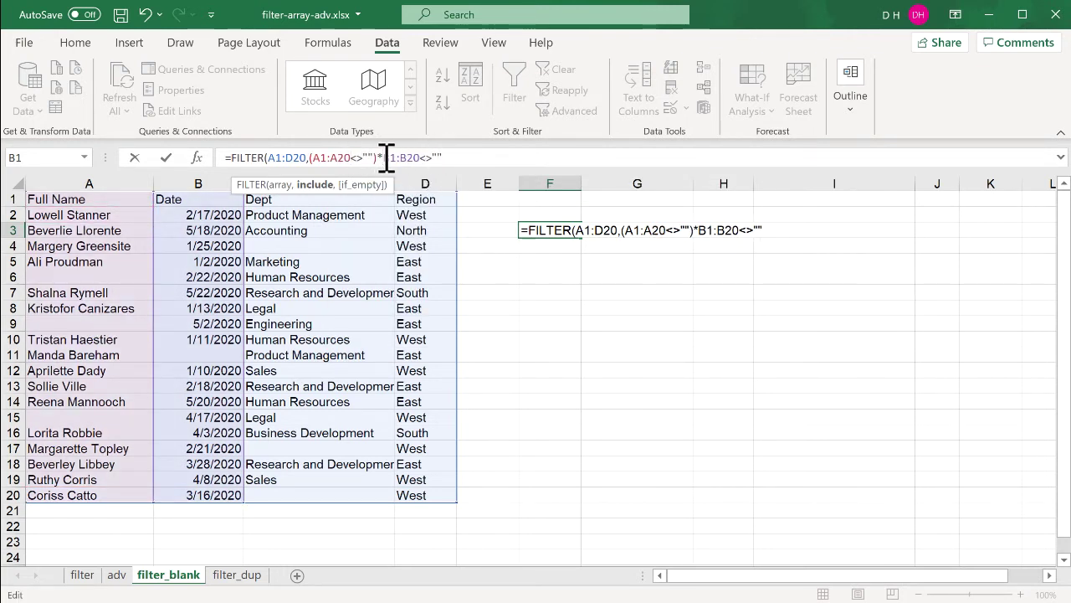
pyautogui.click(386, 157)
pyautogui.write('(')
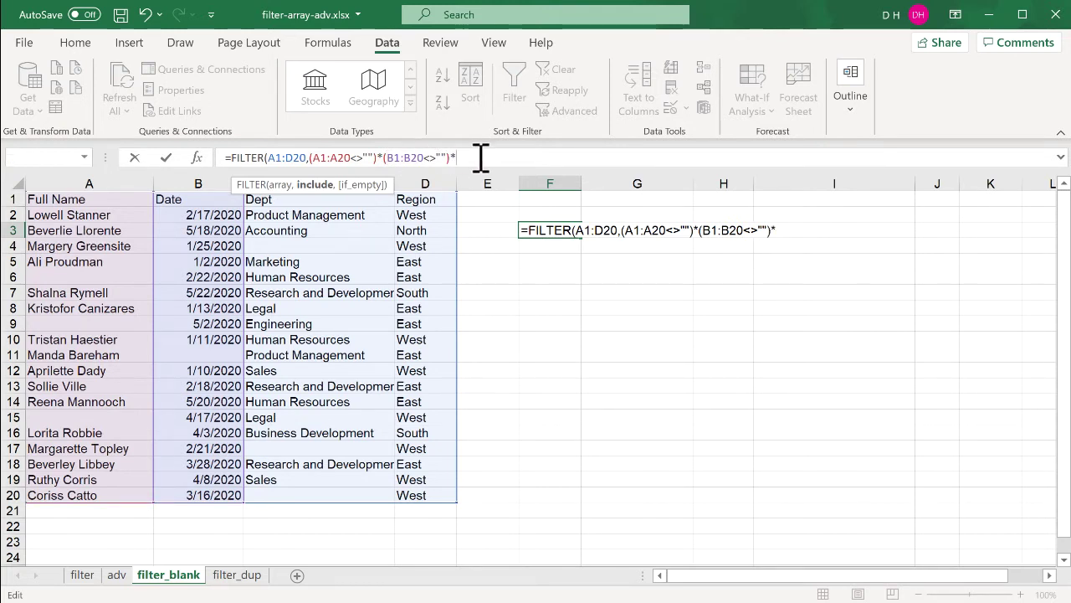
# Multiply the FILTER conditions by the non-blank department condition (C1:C20<>"")
pyautogui.moveTo(323, 201); pyautogui.dragTo(290, 494)
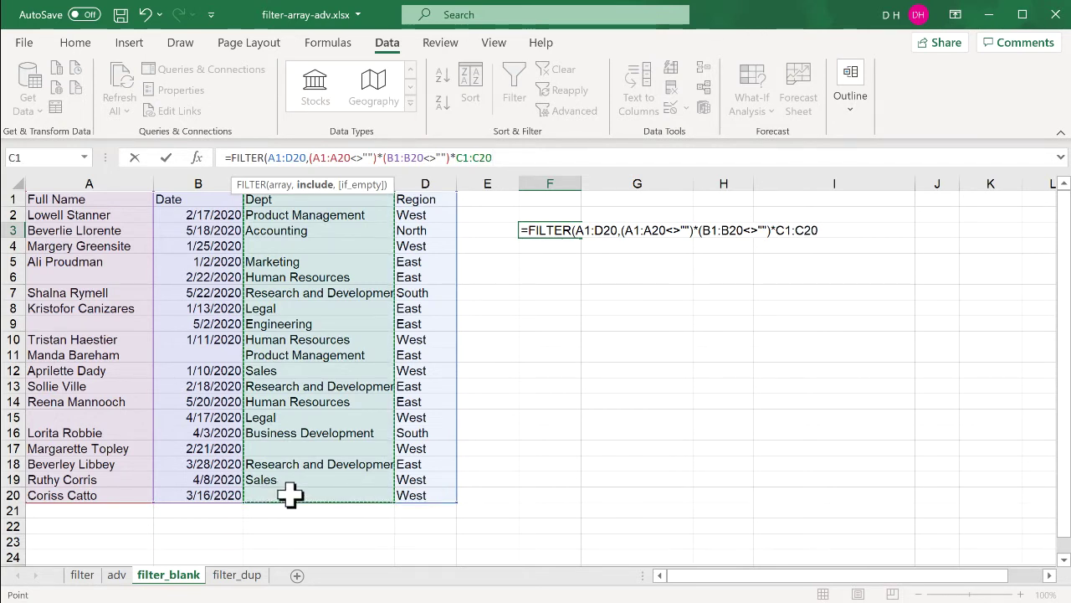
pyautogui.click(458, 159)
pyautogui.write('(')
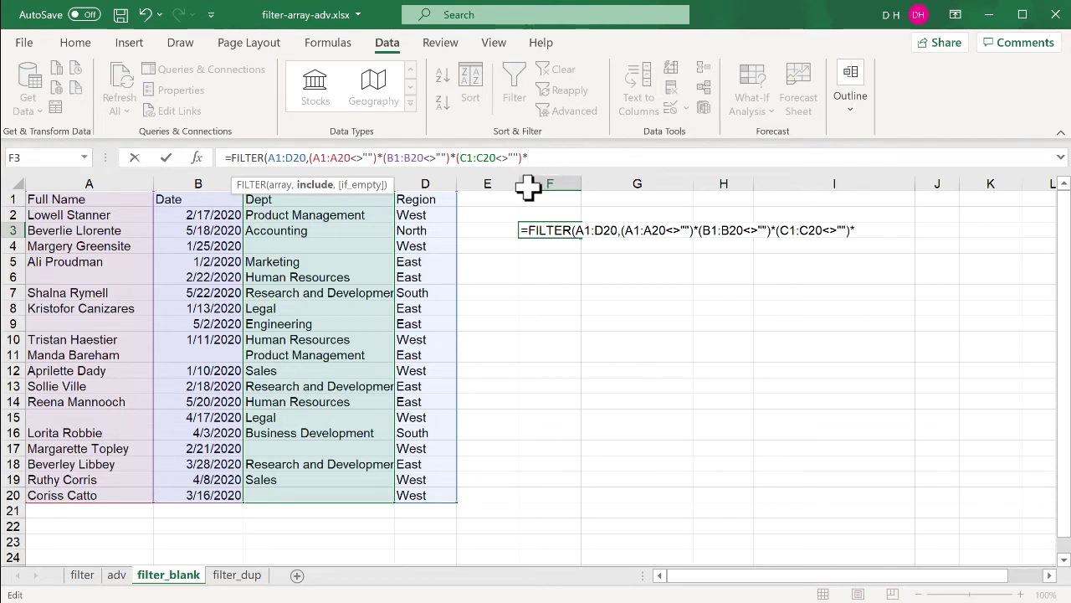
# Add the non-blank region condition (D1:D20<>"") as the last factor, close the FILTER formula and enter it
pyautogui.moveTo(431, 201); pyautogui.dragTo(406, 491)
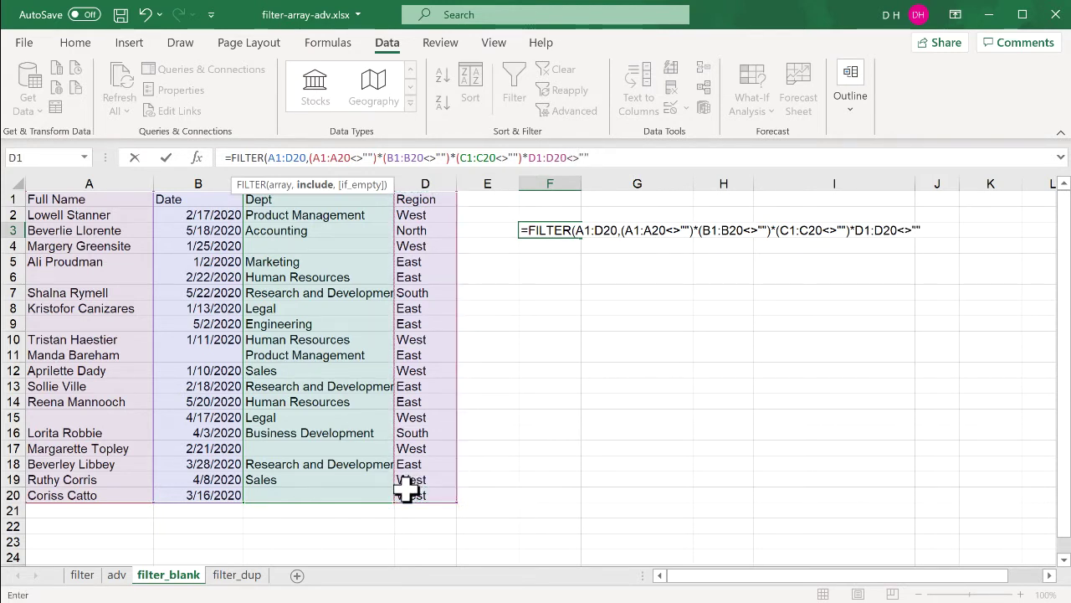
pyautogui.write('<>"")')
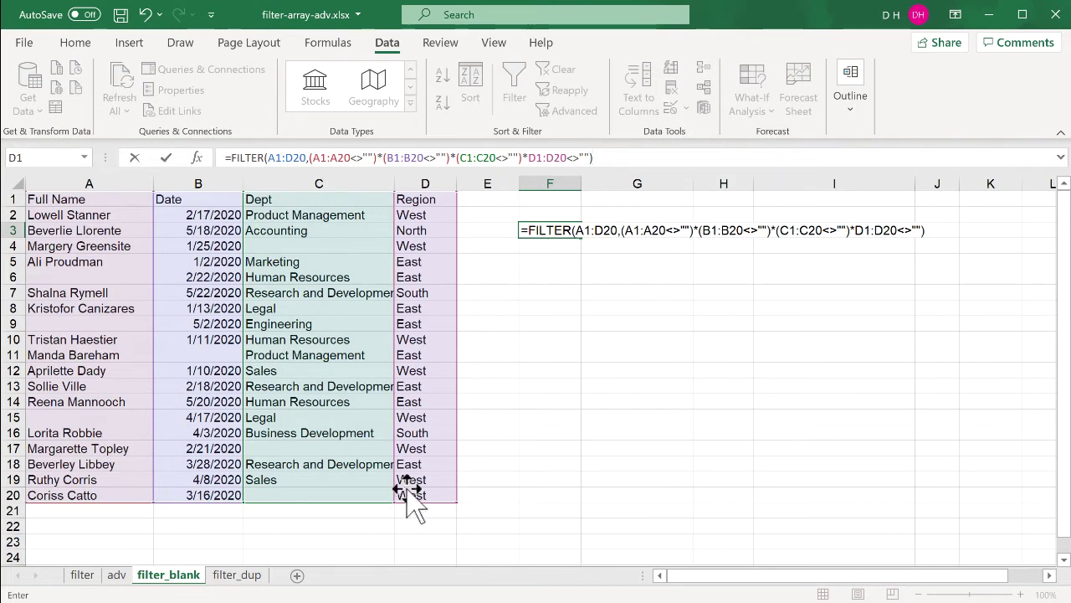
pyautogui.click(533, 164)
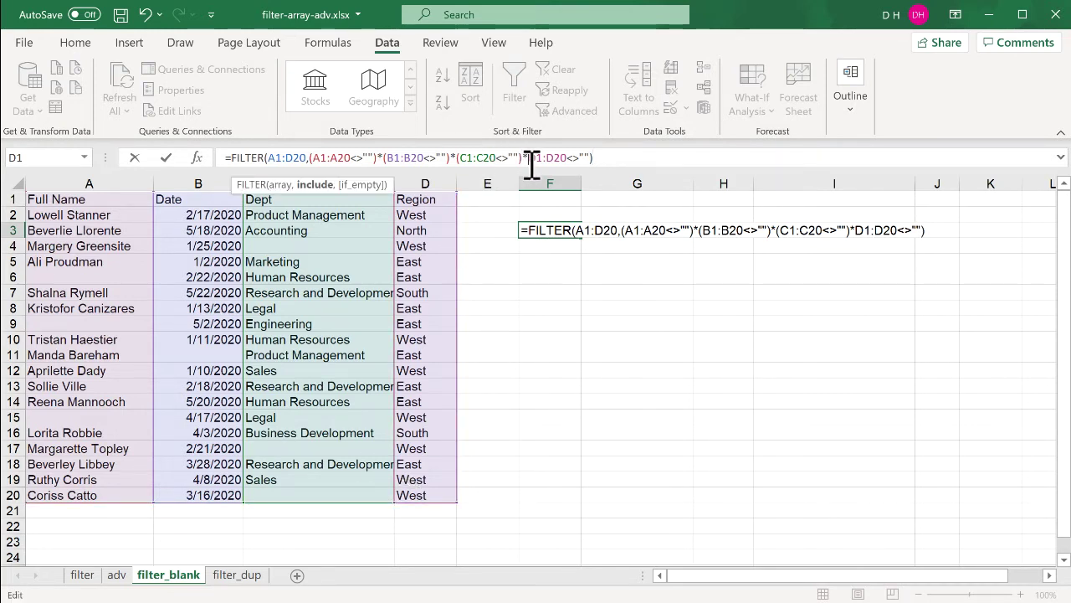
pyautogui.write('(')
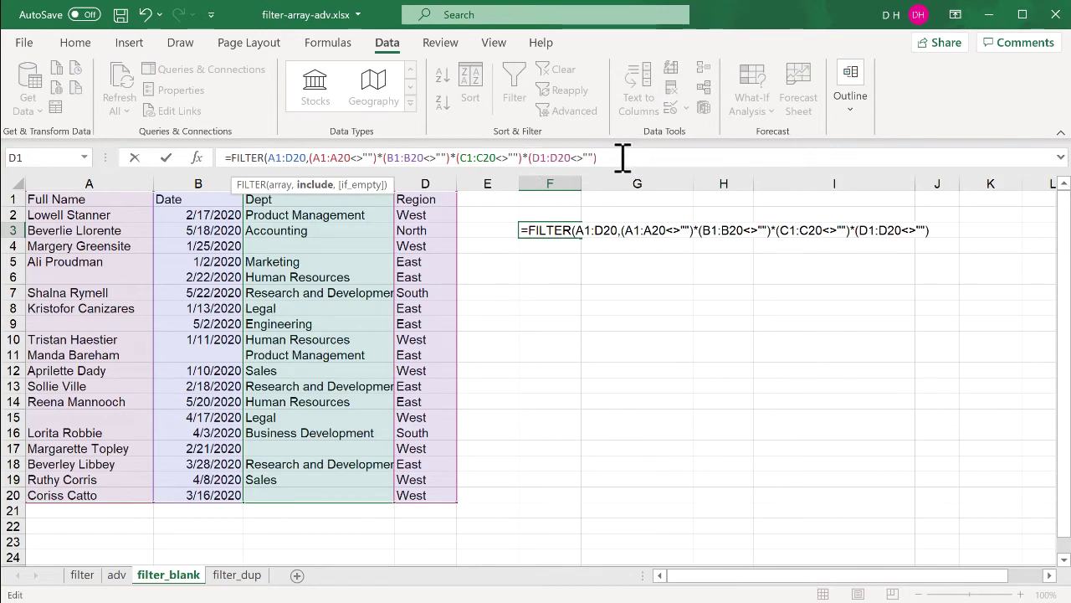
pyautogui.click(623, 158)
pyautogui.write(')')
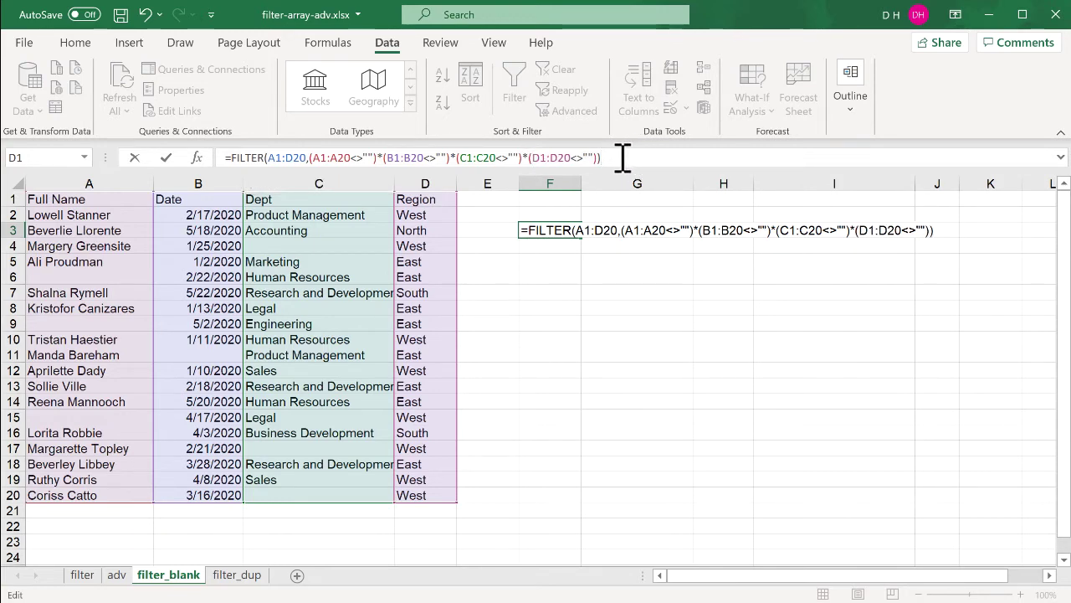
pyautogui.press('Return')
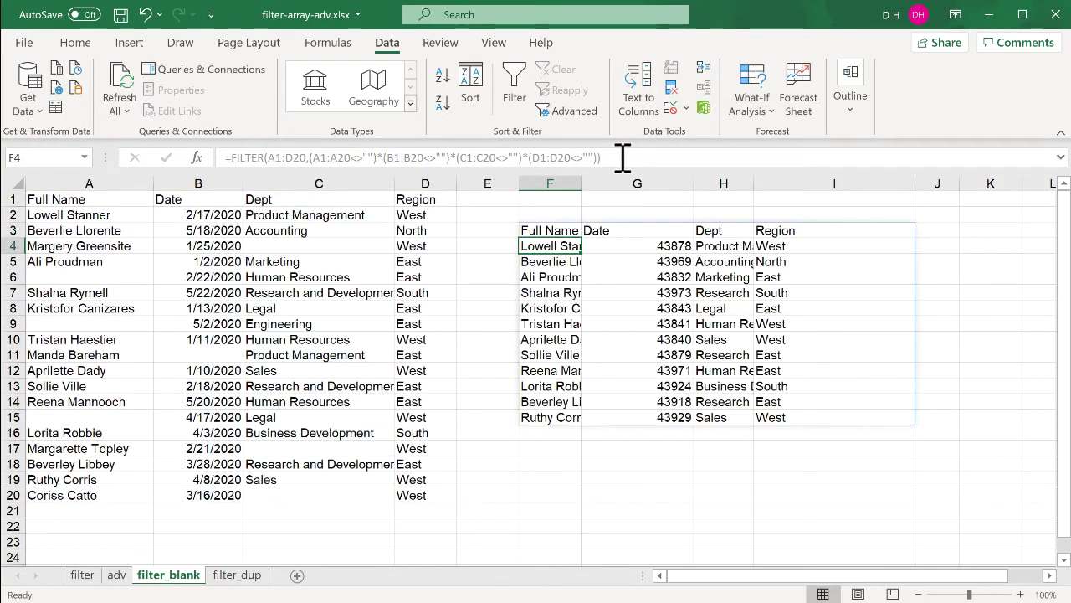
# Autofit column F to the extracted names and format column G as Short Date
pyautogui.doubleClick(581, 184)
pyautogui.click(687, 179)
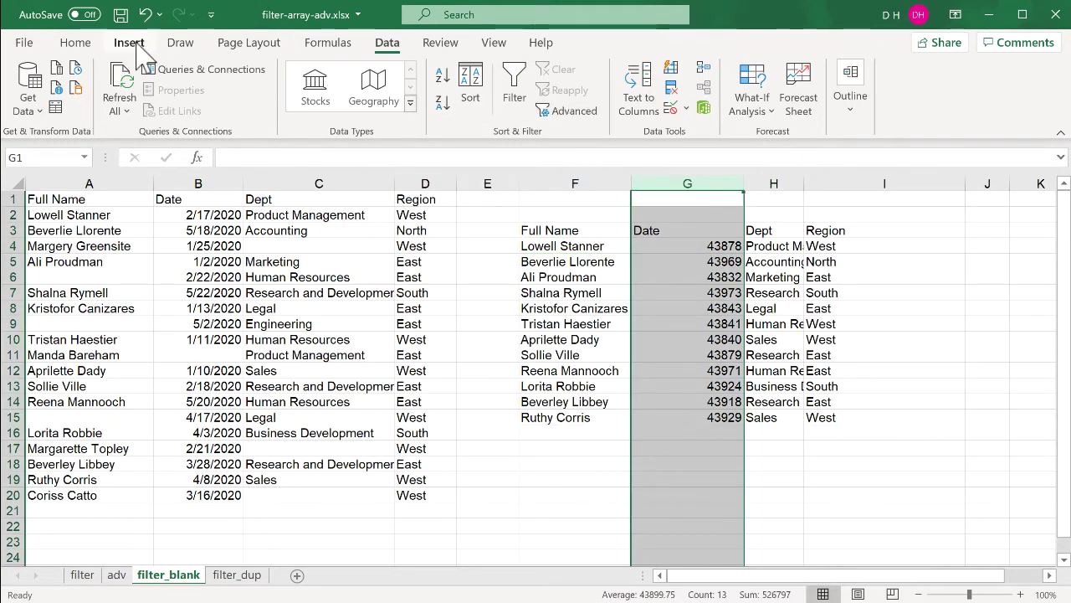
pyautogui.click(83, 42)
pyautogui.click(539, 77)
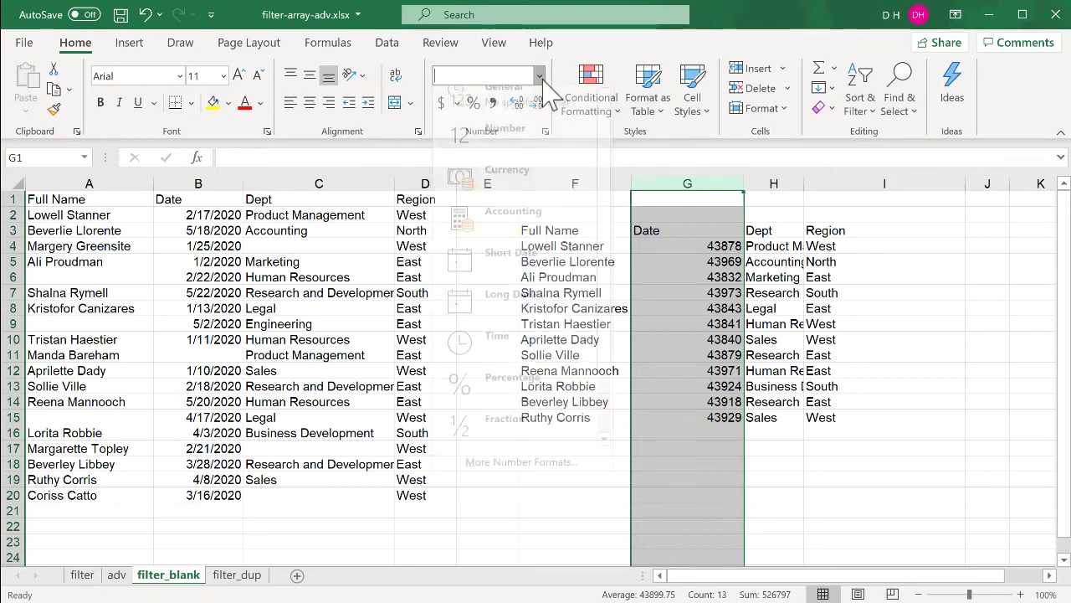
pyautogui.click(515, 267)
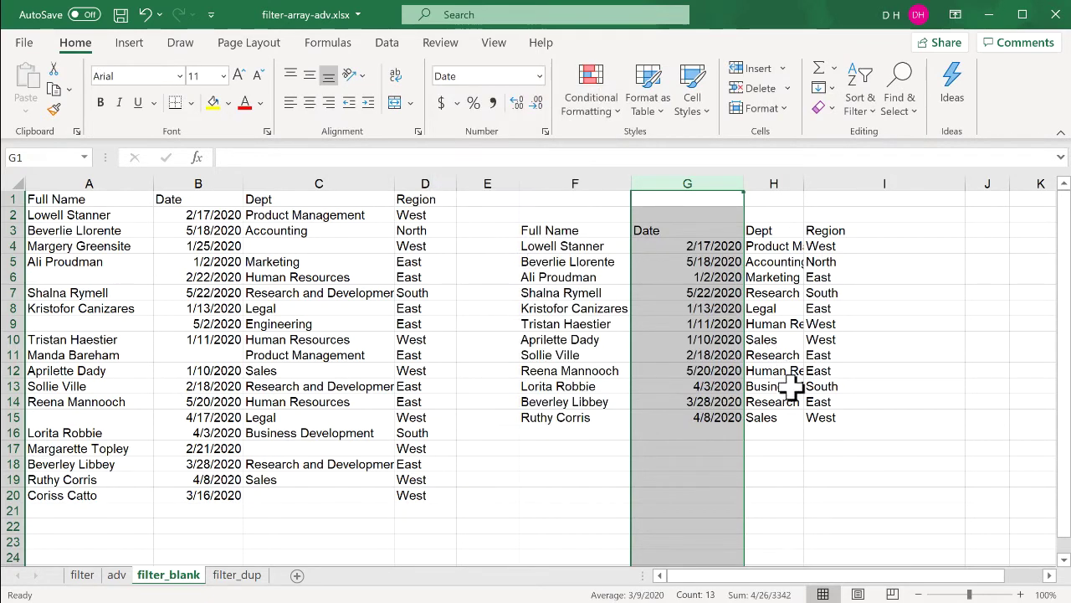
# Compare the source rows that contain blank cells with the FILTER results, and check that the Region column has no blanks
pyautogui.click(810, 431)
pyautogui.moveTo(613, 245); pyautogui.dragTo(623, 414)
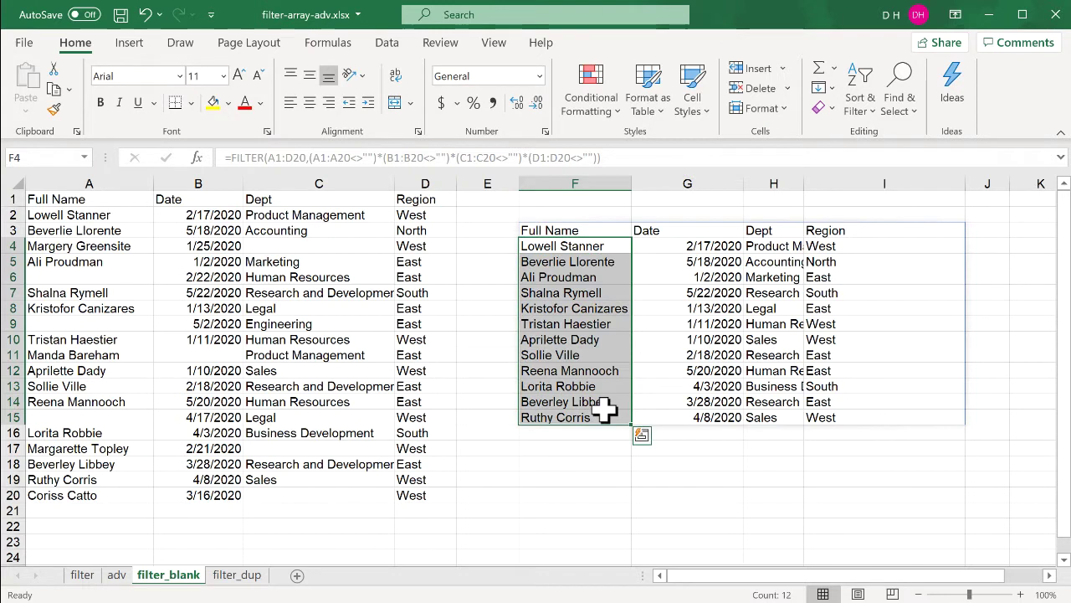
pyautogui.click(289, 247)
pyautogui.click(125, 277)
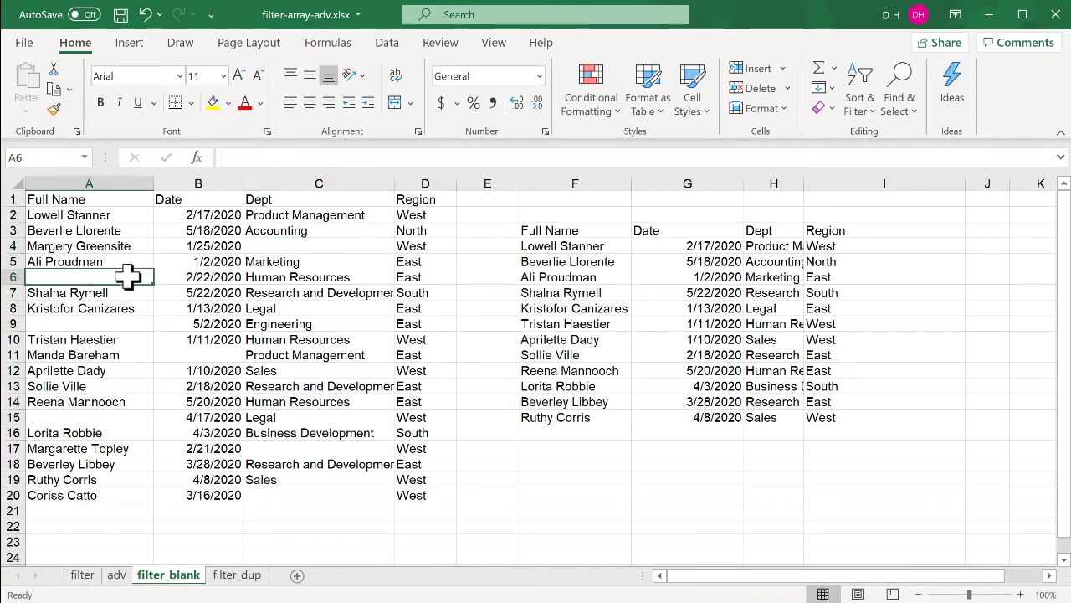
pyautogui.click(117, 324)
pyautogui.click(191, 355)
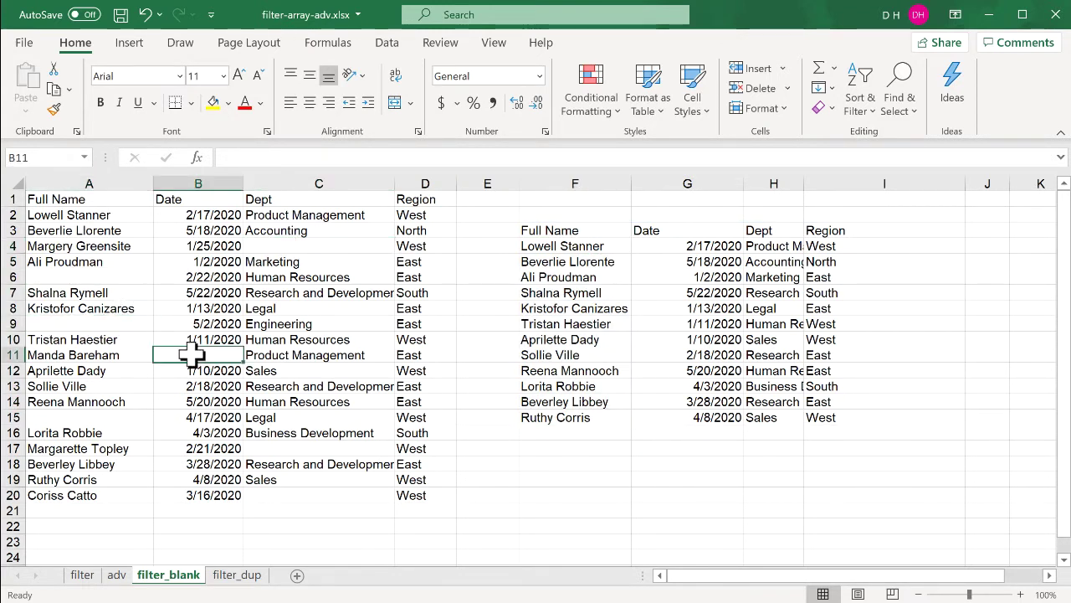
pyautogui.click(107, 415)
pyautogui.click(280, 449)
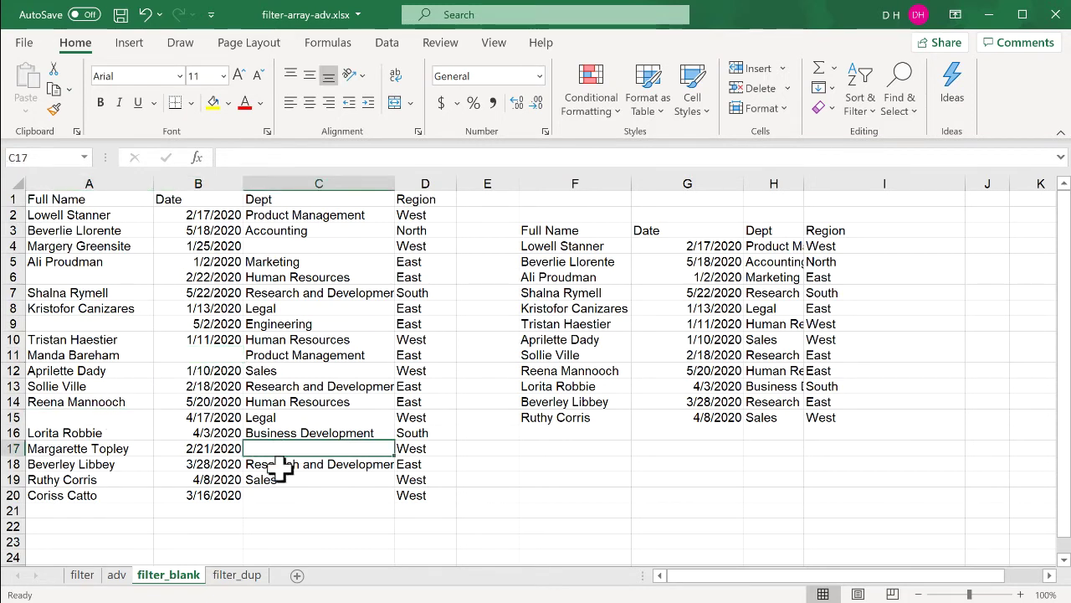
pyautogui.click(282, 495)
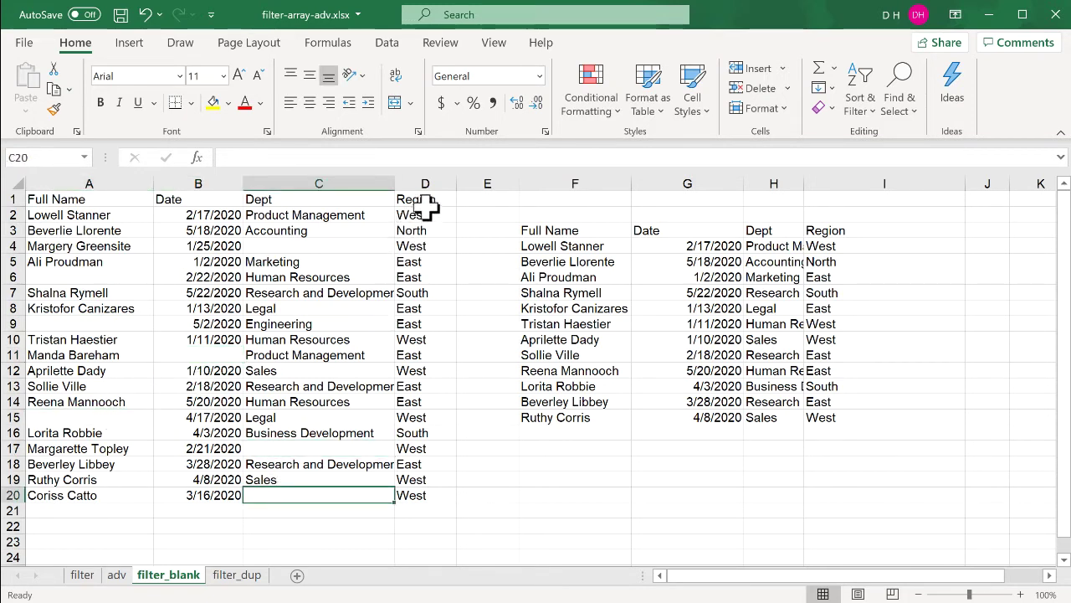
pyautogui.moveTo(425, 201); pyautogui.dragTo(428, 488)
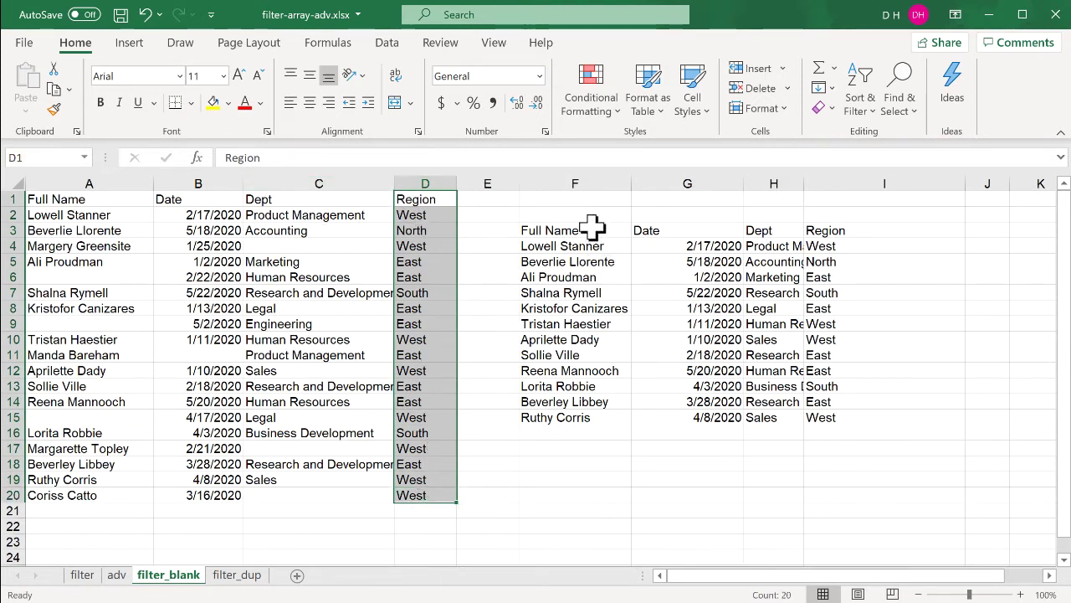
pyautogui.moveTo(586, 233); pyautogui.dragTo(602, 406)
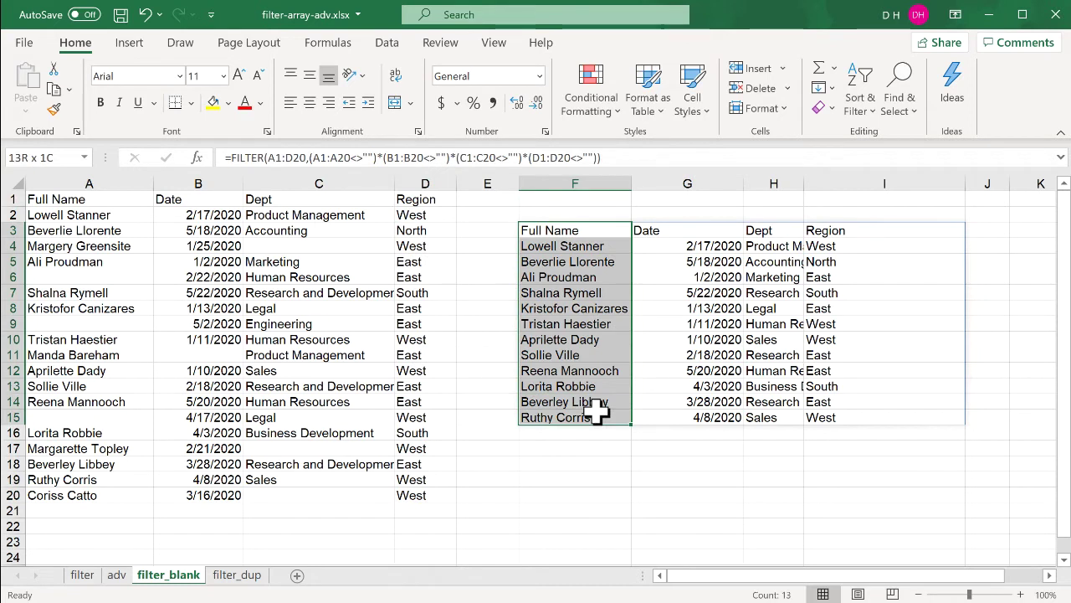
pyautogui.click(643, 465)
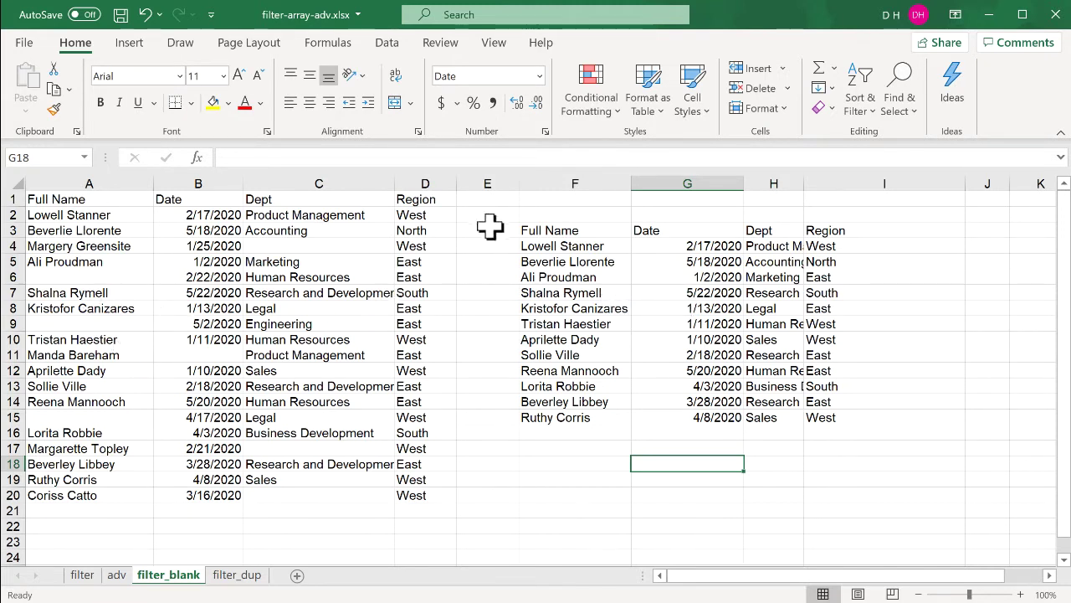
# Insert an empty column between the source table's Region column and the extracted results
pyautogui.rightClick(503, 186)
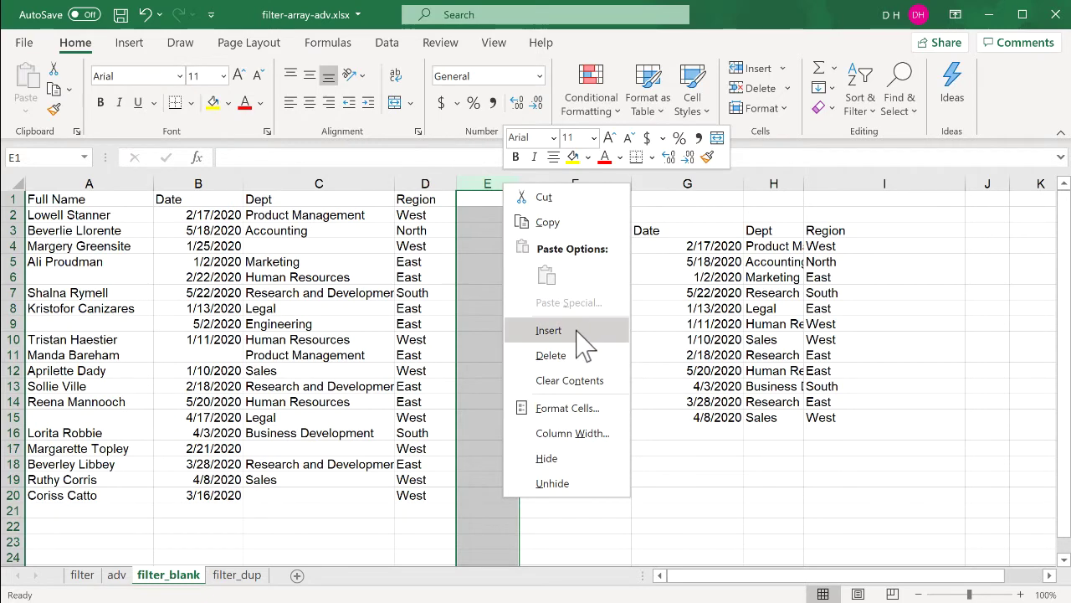
pyautogui.click(575, 330)
pyautogui.click(486, 198)
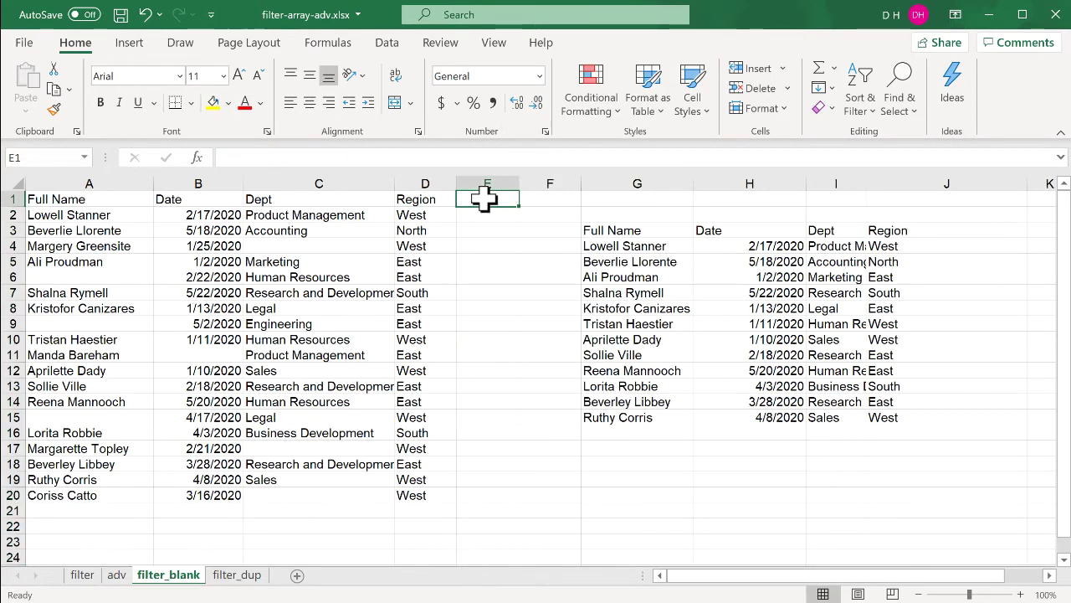
# Enter =ISBLANK(A2) in cell E2 to test whether the first record's name is blank
pyautogui.click(487, 216)
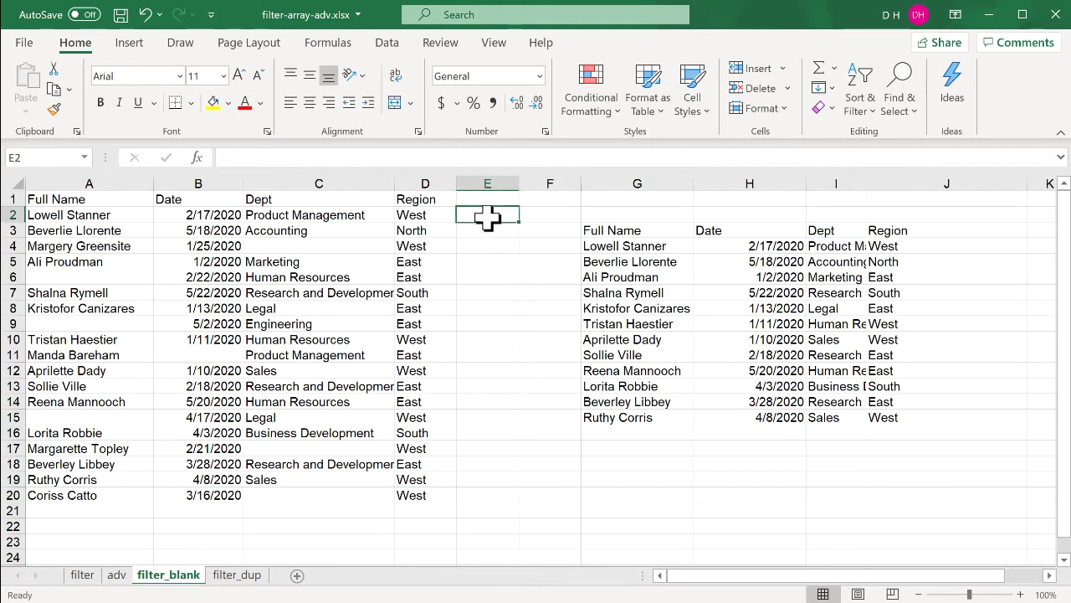
pyautogui.write('=isb')
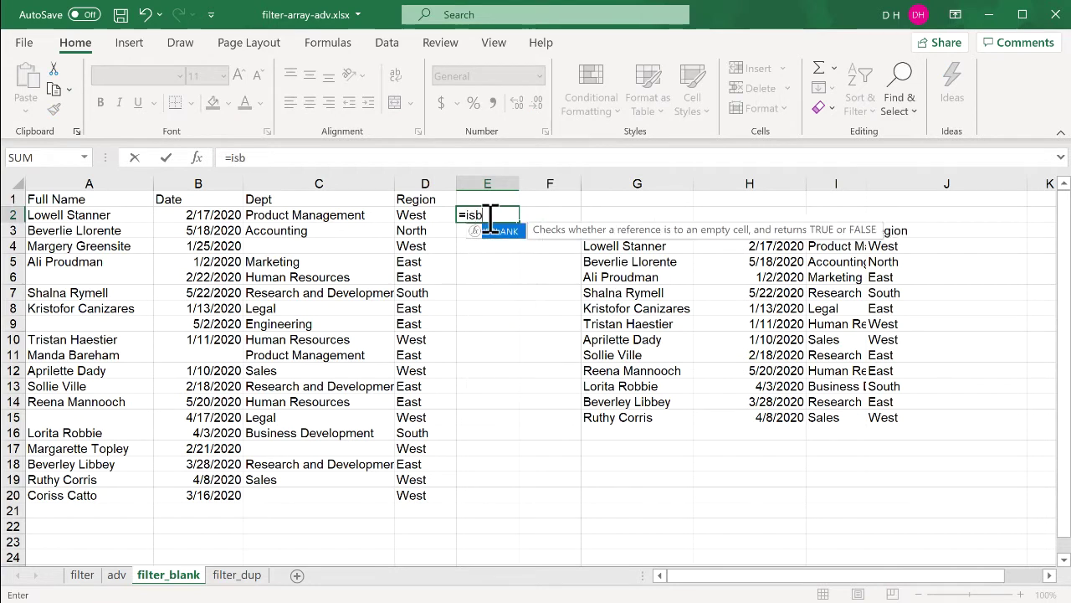
pyautogui.write('lank')
pyautogui.press('Tab')
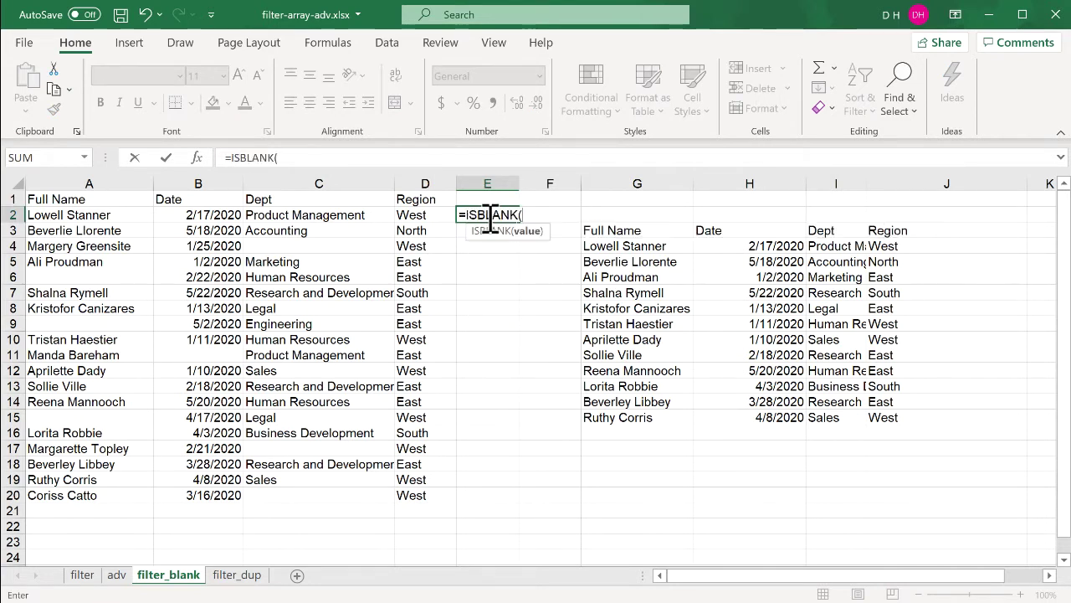
pyautogui.click(132, 214)
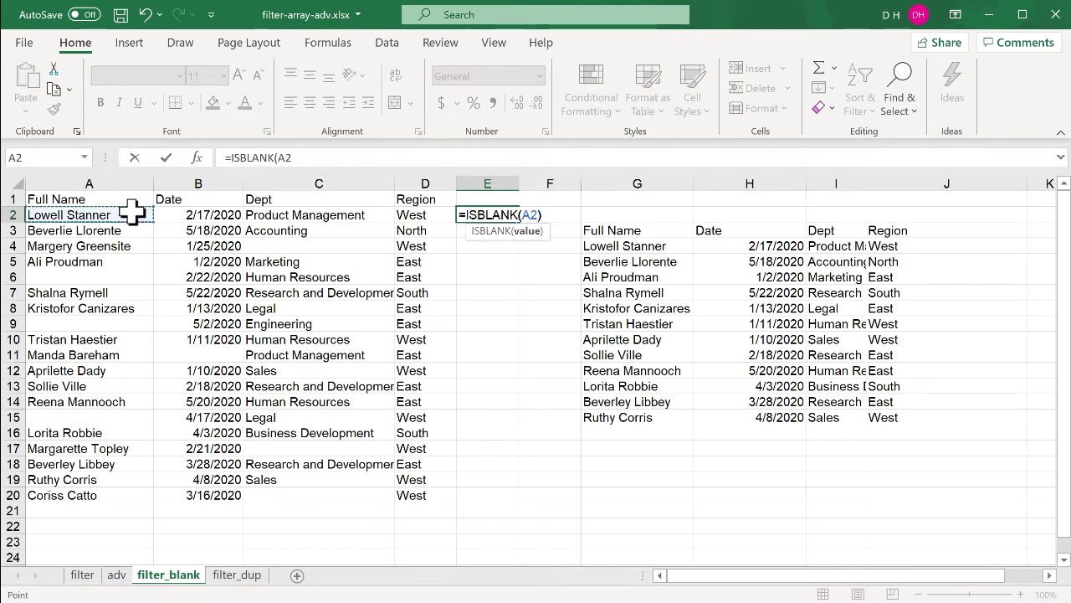
pyautogui.press('Return')
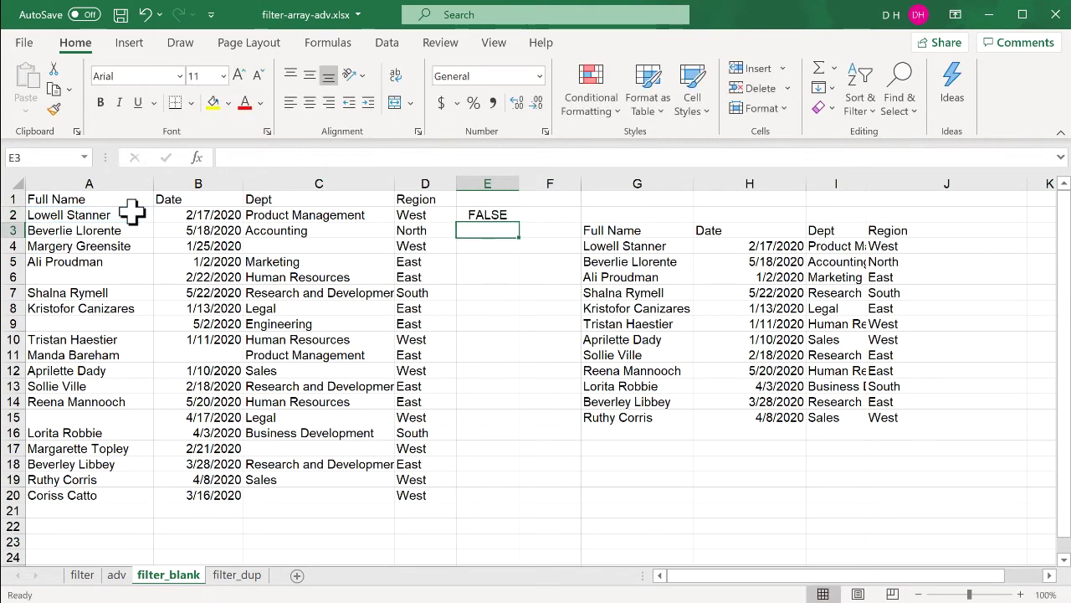
# Wrap the ISBLANK(A2) test in E2 in an OR function, leaving it open for a second condition
pyautogui.click(459, 215)
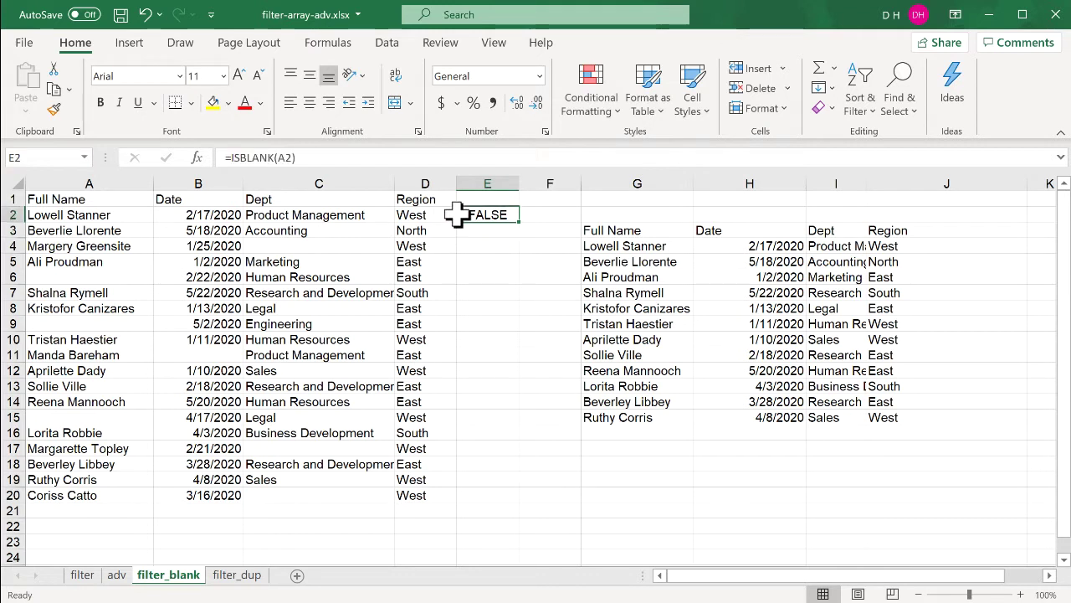
pyautogui.click(231, 157)
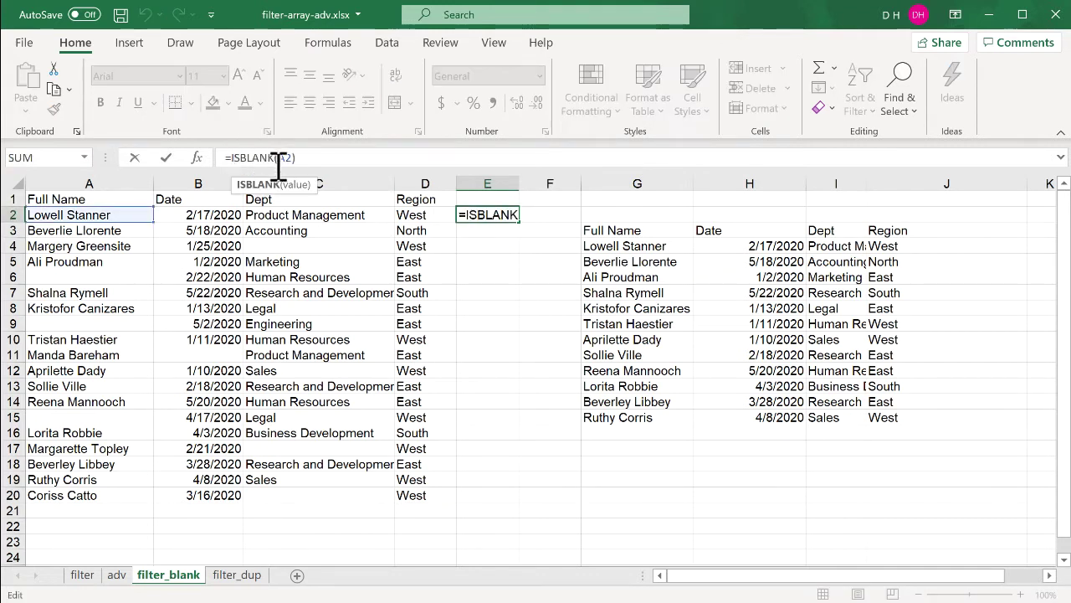
pyautogui.write('or')
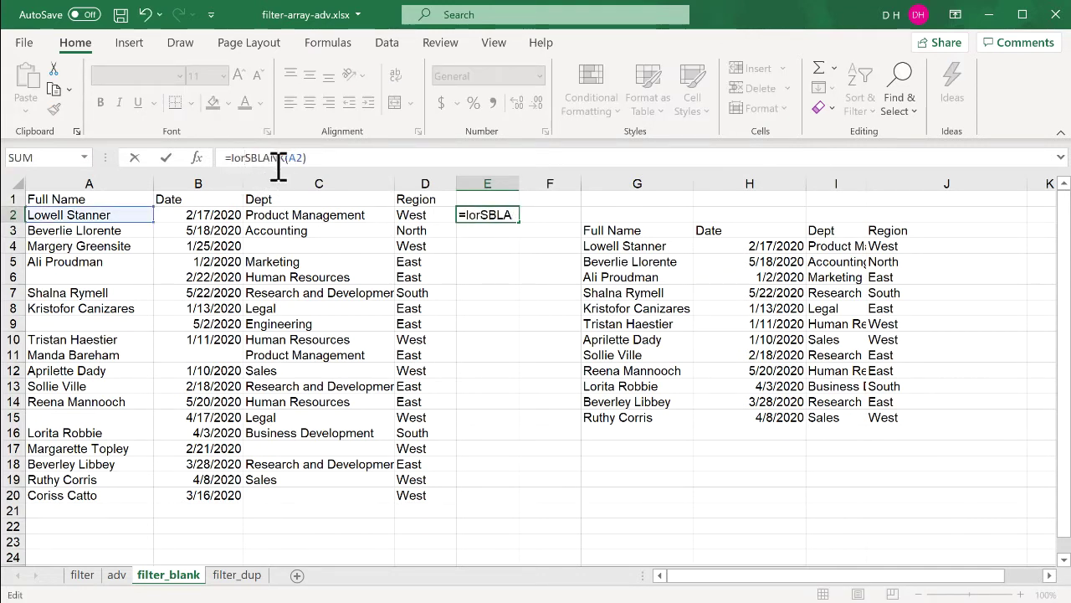
pyautogui.press('BackSpace')
pyautogui.press('BackSpace')
pyautogui.press('BackSpace')
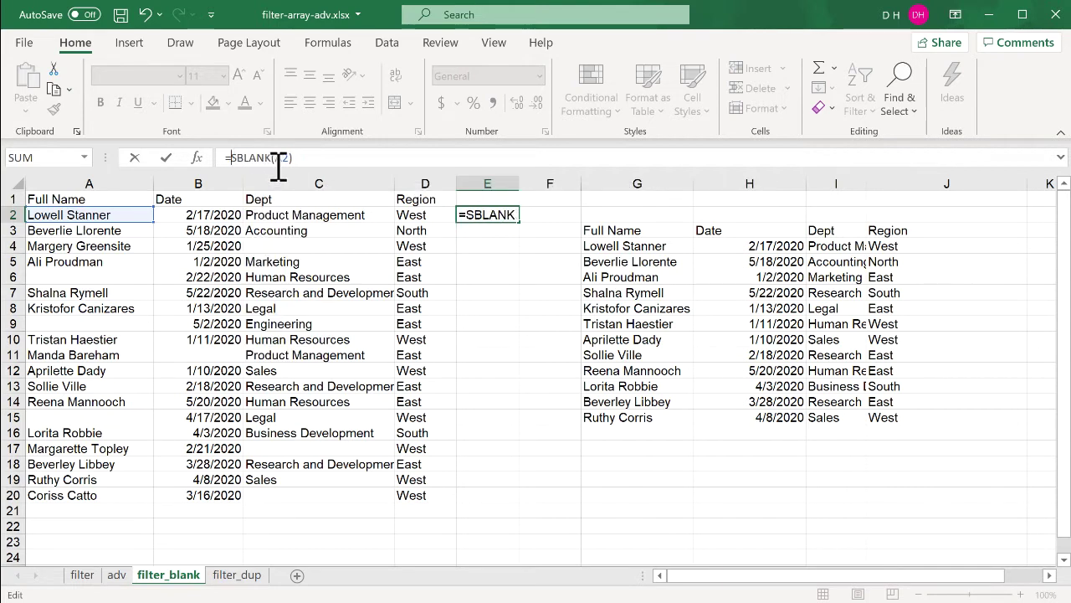
pyautogui.write('or(')
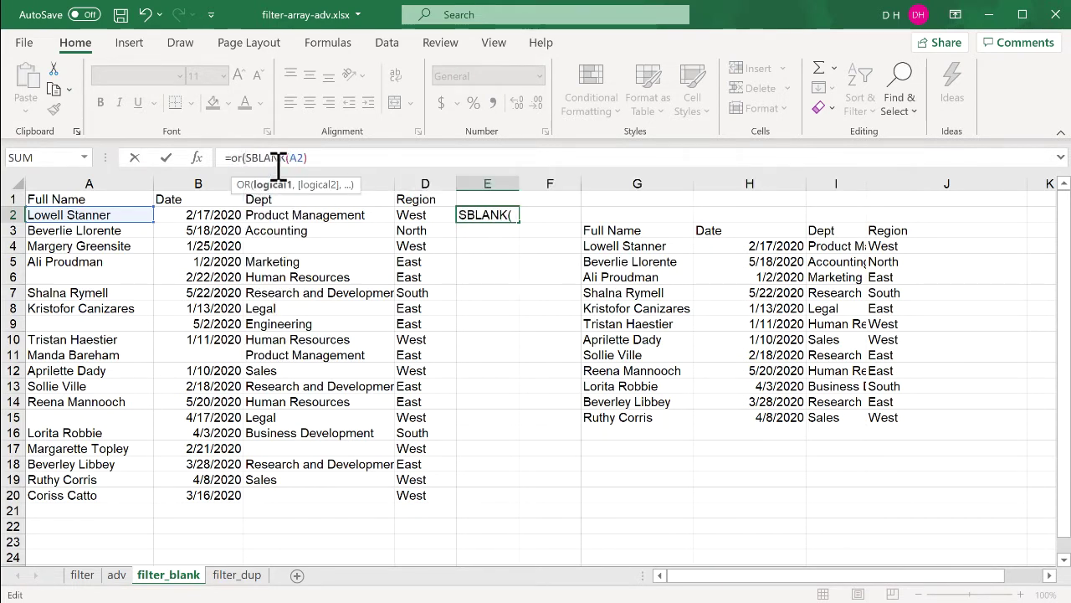
pyautogui.write(',')
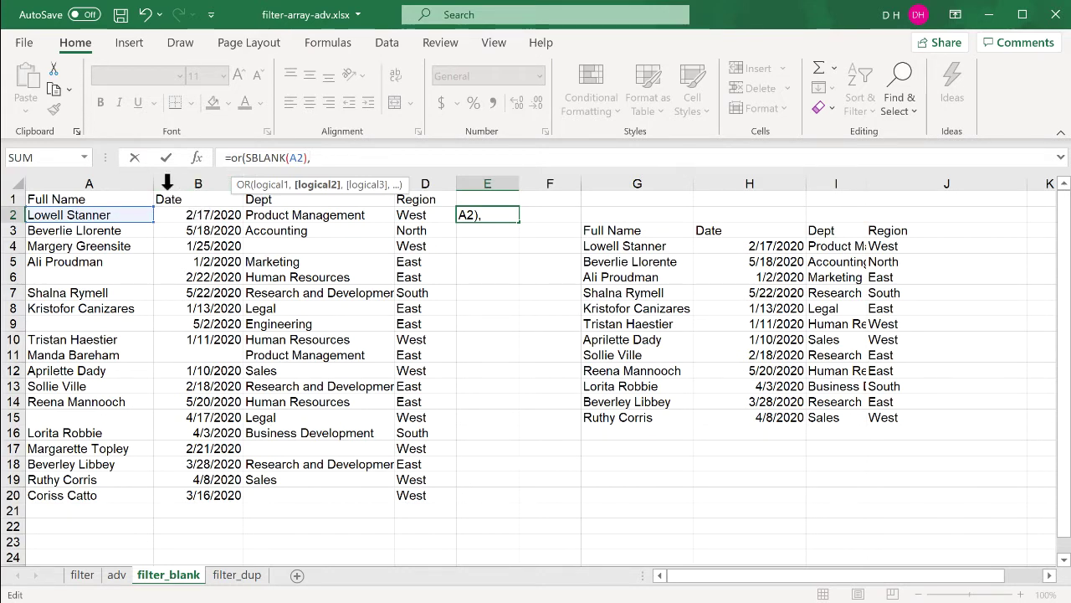
pyautogui.click(246, 158)
pyautogui.write('i')
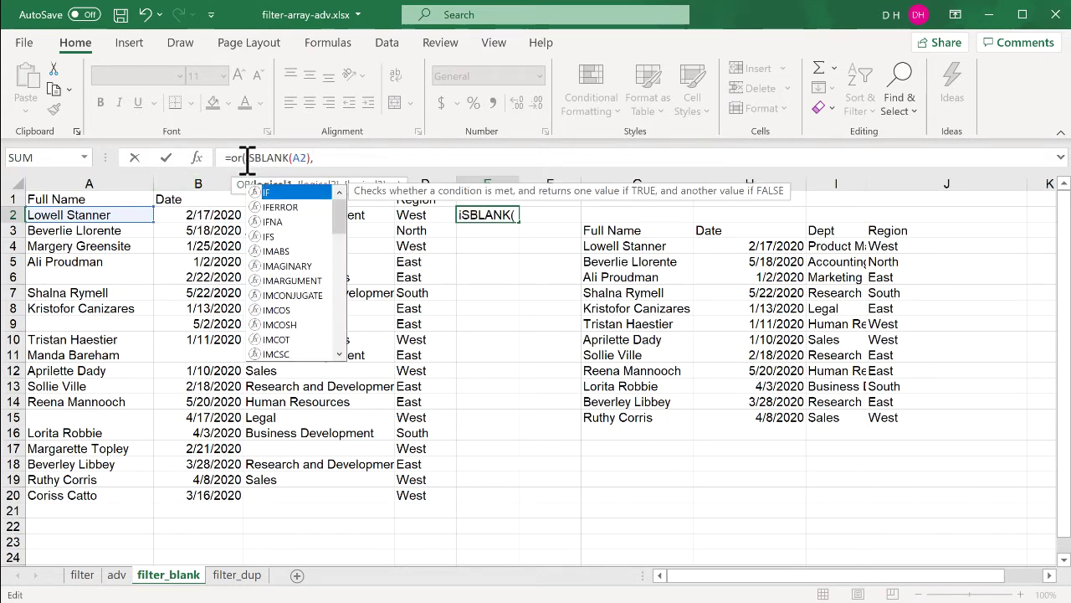
pyautogui.click(333, 157)
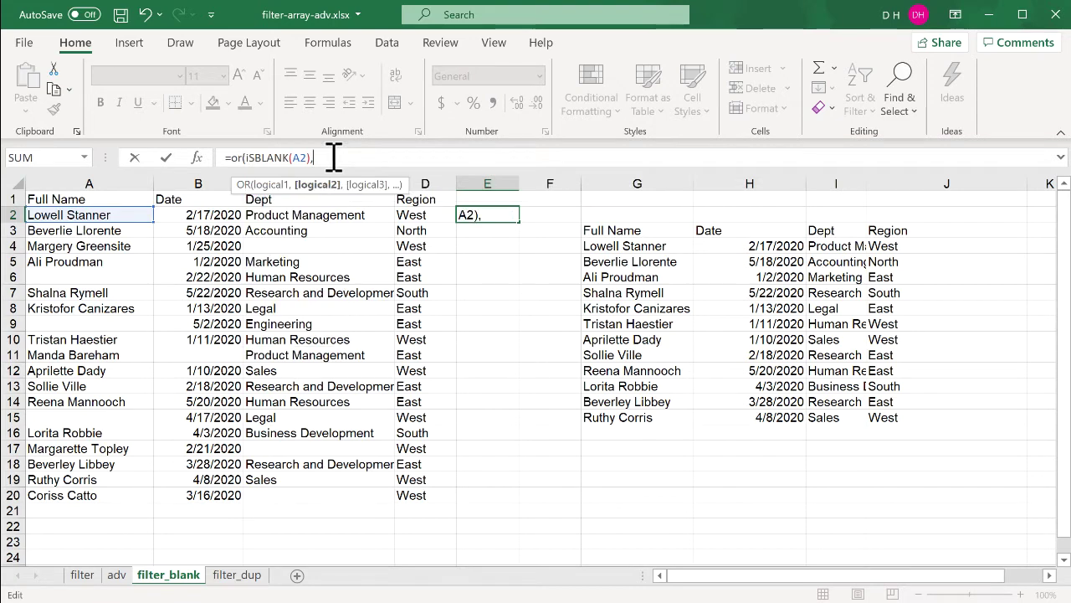
# Add ISBLANK(B2) and ISBLANK(C2) as the second and third conditions of the OR formula
pyautogui.write('is')
pyautogui.press('Tab')
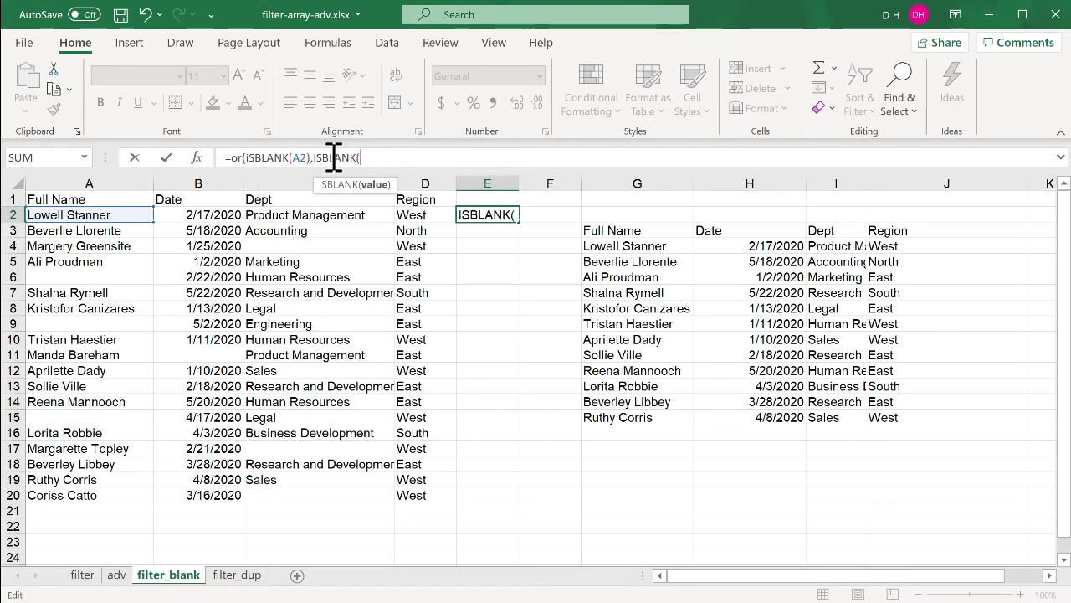
pyautogui.click(213, 216)
pyautogui.write(')')
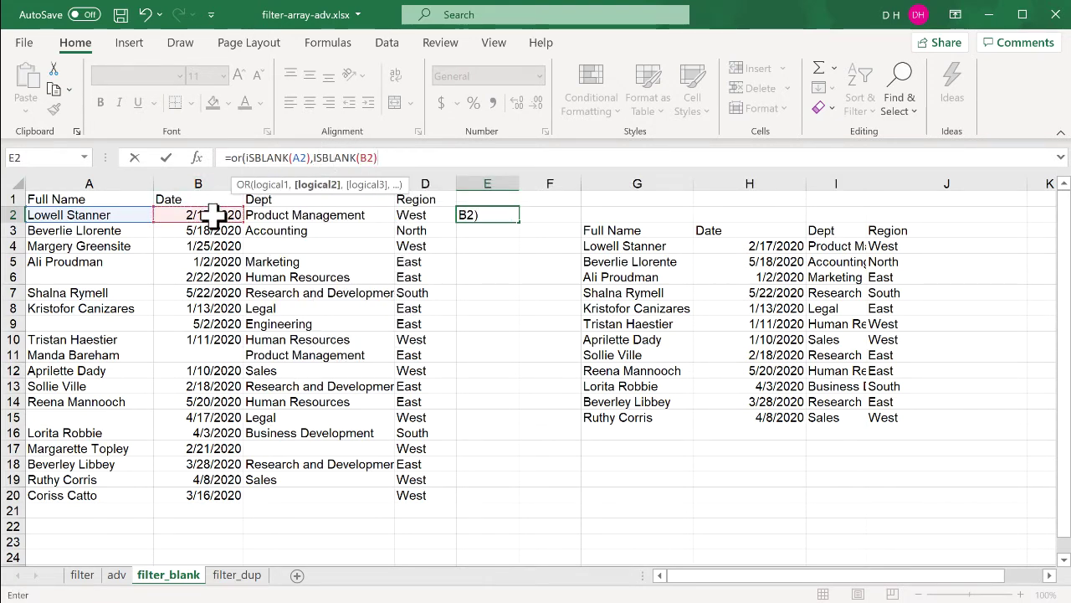
pyautogui.write(',')
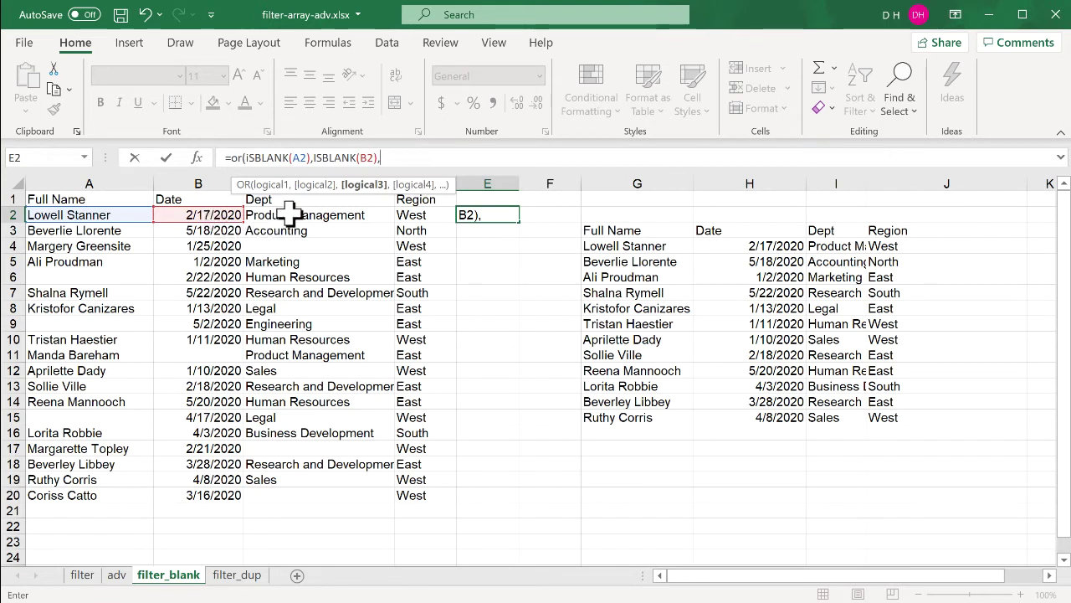
pyautogui.write('is')
pyautogui.press('Tab')
pyautogui.click(311, 215)
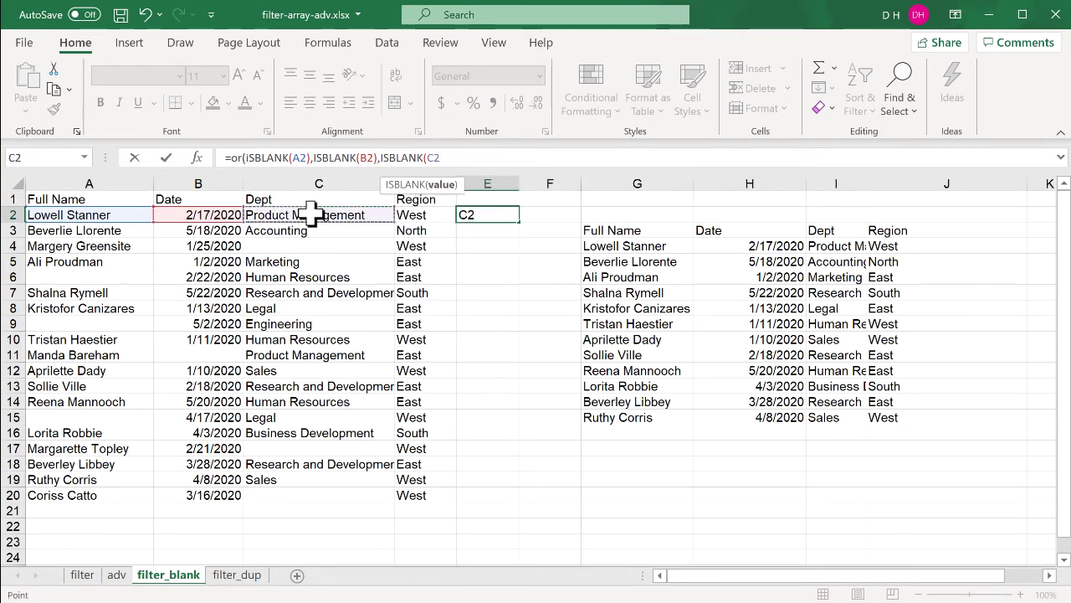
pyautogui.write(')')
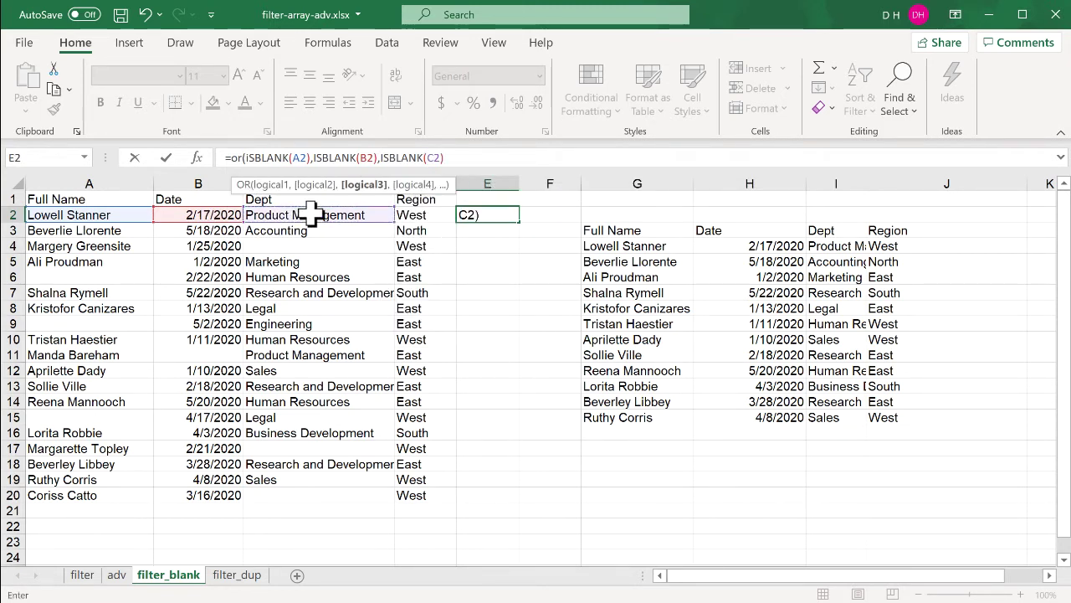
# Add ISBLANK(D2) as the fourth OR condition and enter the formula with its closing parenthesis corrected
pyautogui.write(',is')
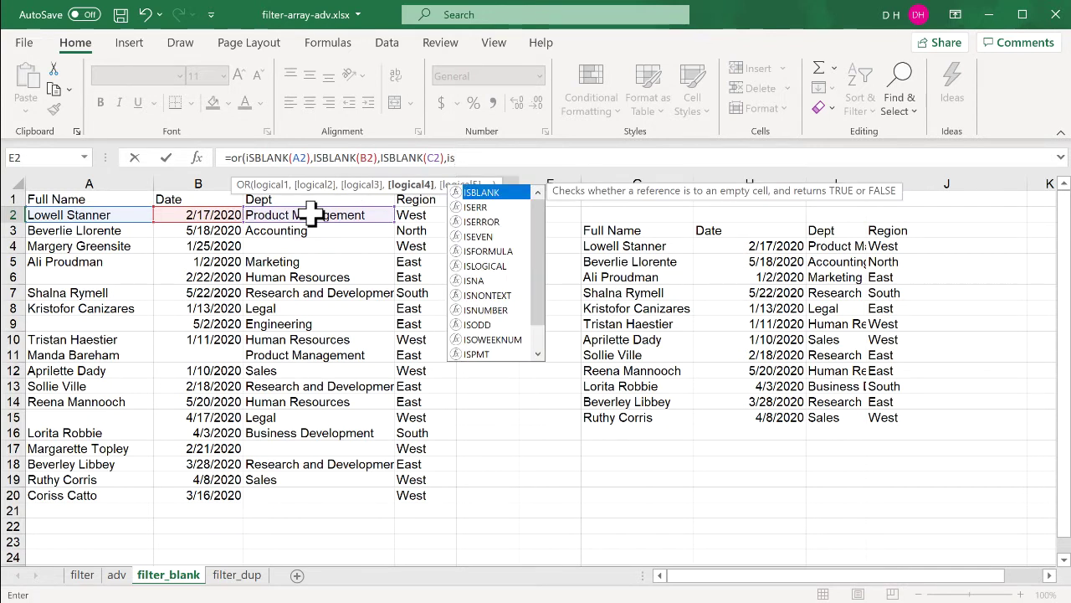
pyautogui.press('Tab')
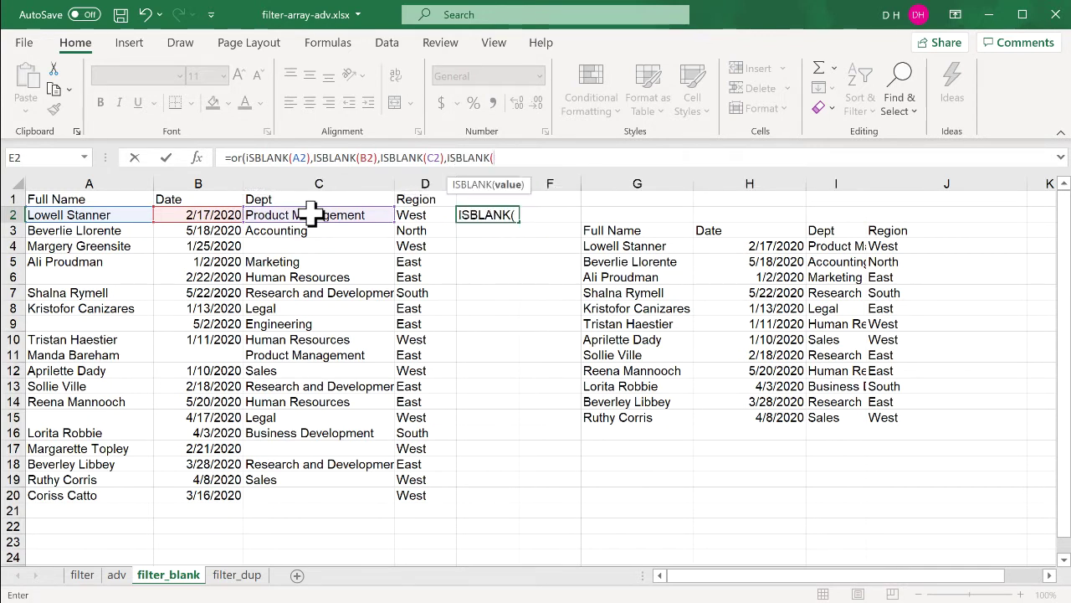
pyautogui.click(417, 216)
pyautogui.write(')')
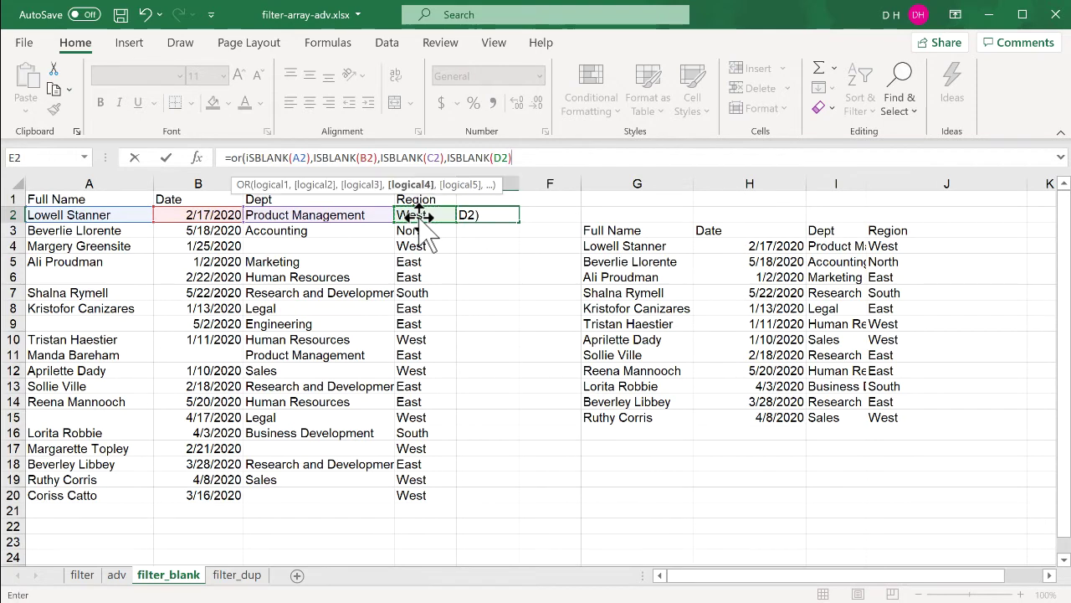
pyautogui.press('Return')
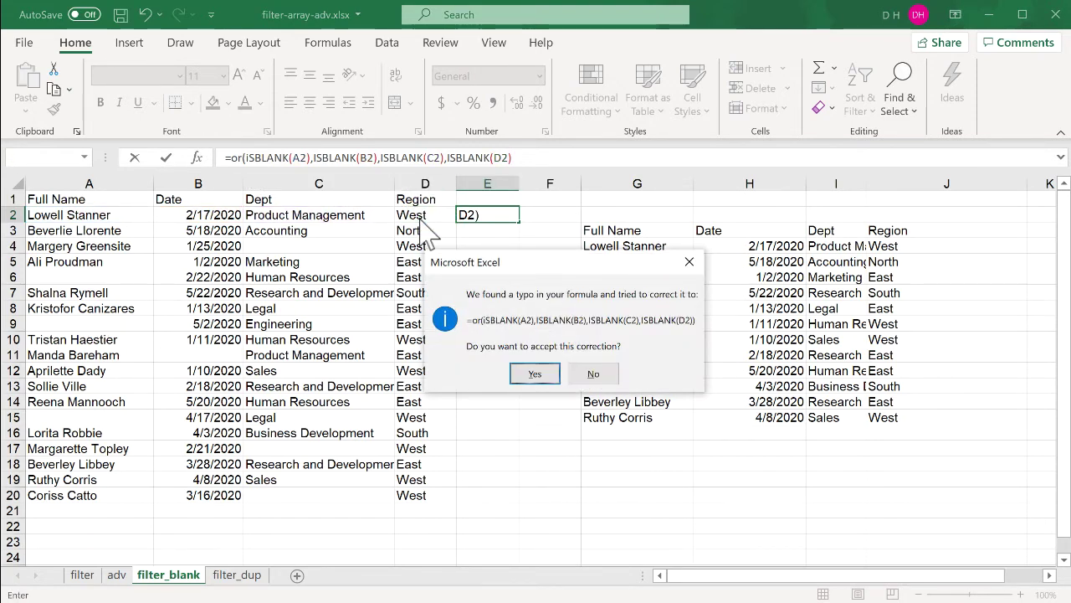
pyautogui.press('Return')
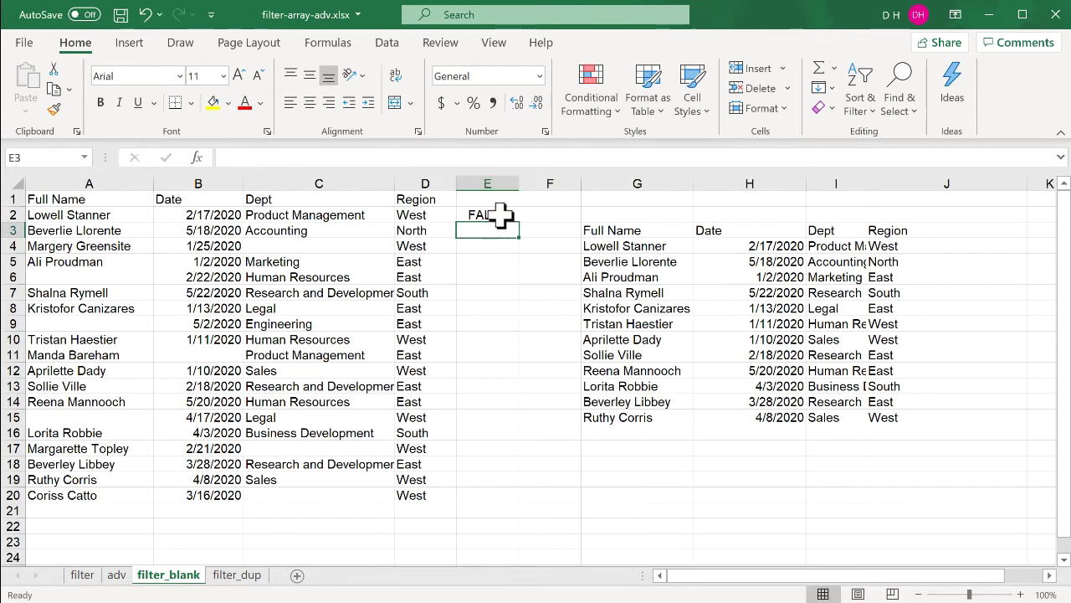
# Fill the OR blank-check formula from E2 down to E20 and inspect the copied formula in E6
pyautogui.click(498, 215)
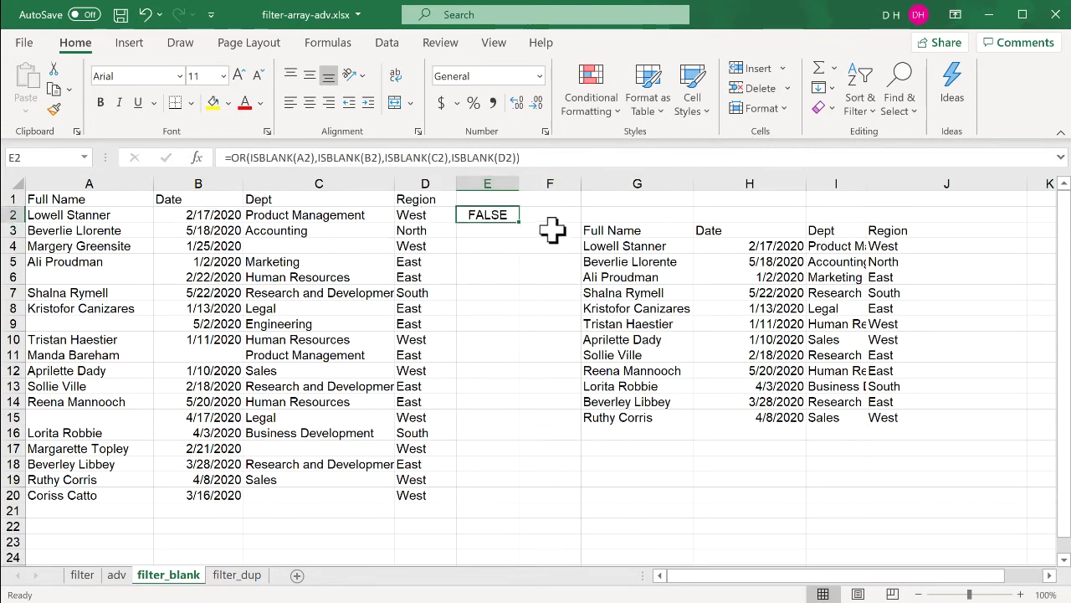
pyautogui.doubleClick(519, 221)
pyautogui.press('Down')
pyautogui.press('Down')
pyautogui.press('Down')
pyautogui.press('Down')
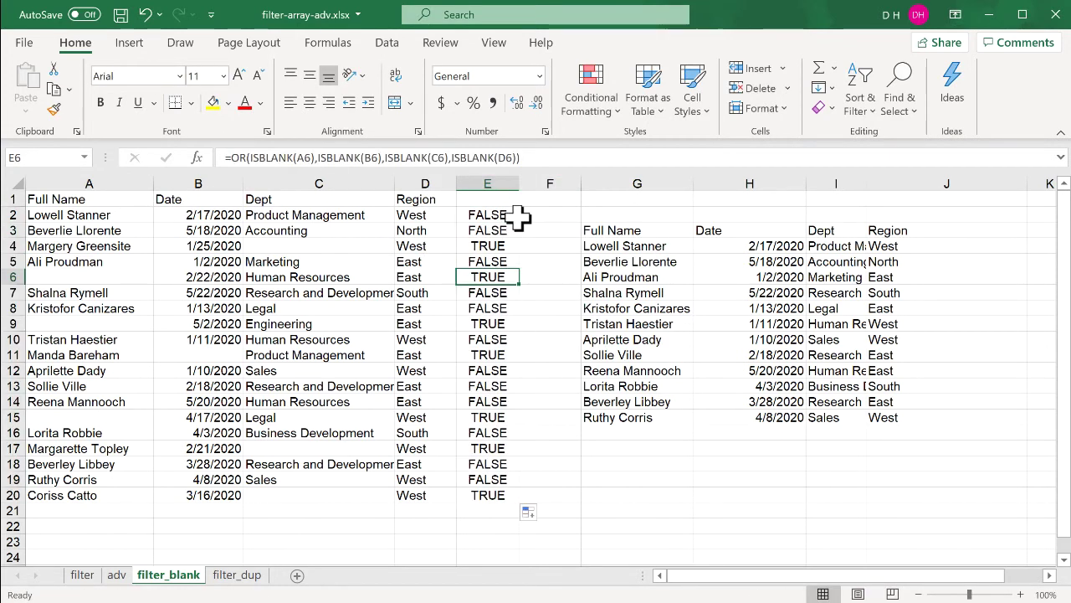
# Enter the header Blank? in E1 and turn on filtering for the employee table
pyautogui.click(482, 199)
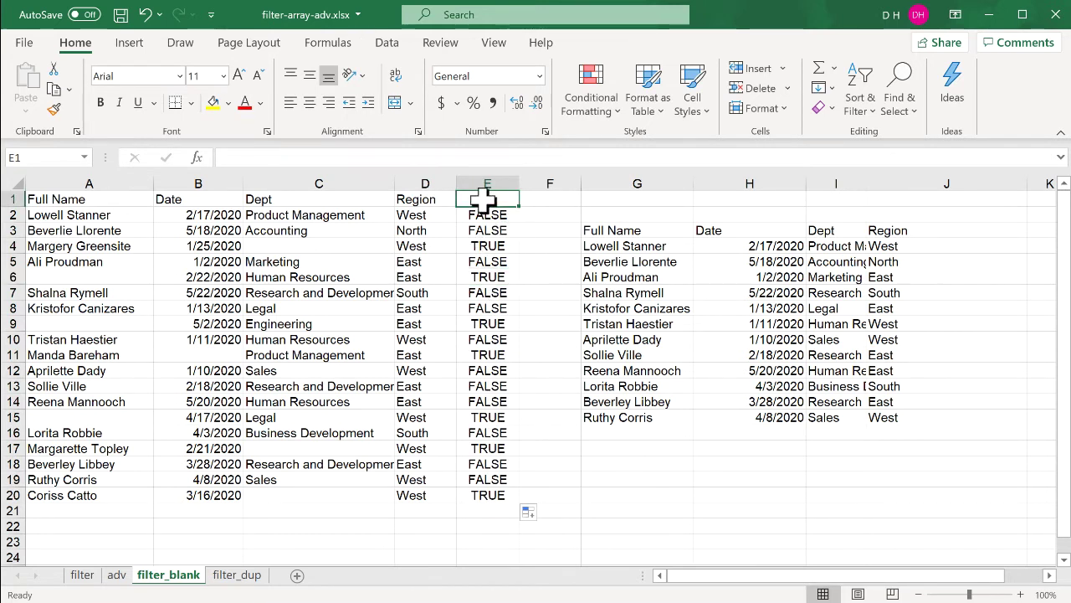
pyautogui.write('Bal')
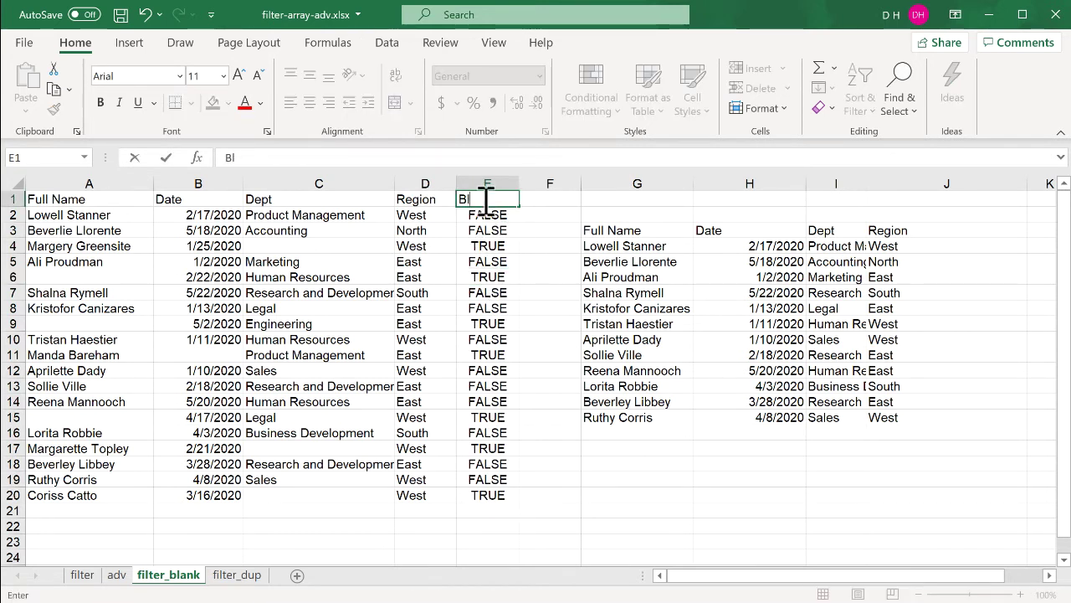
pyautogui.press('Return')
pyautogui.click(490, 262)
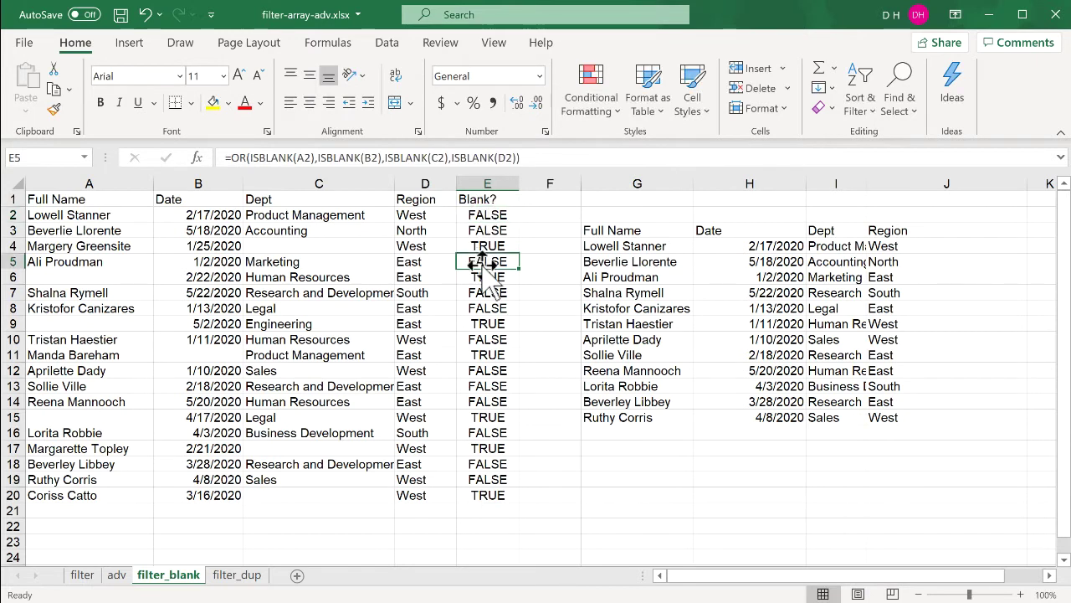
pyautogui.click(858, 115)
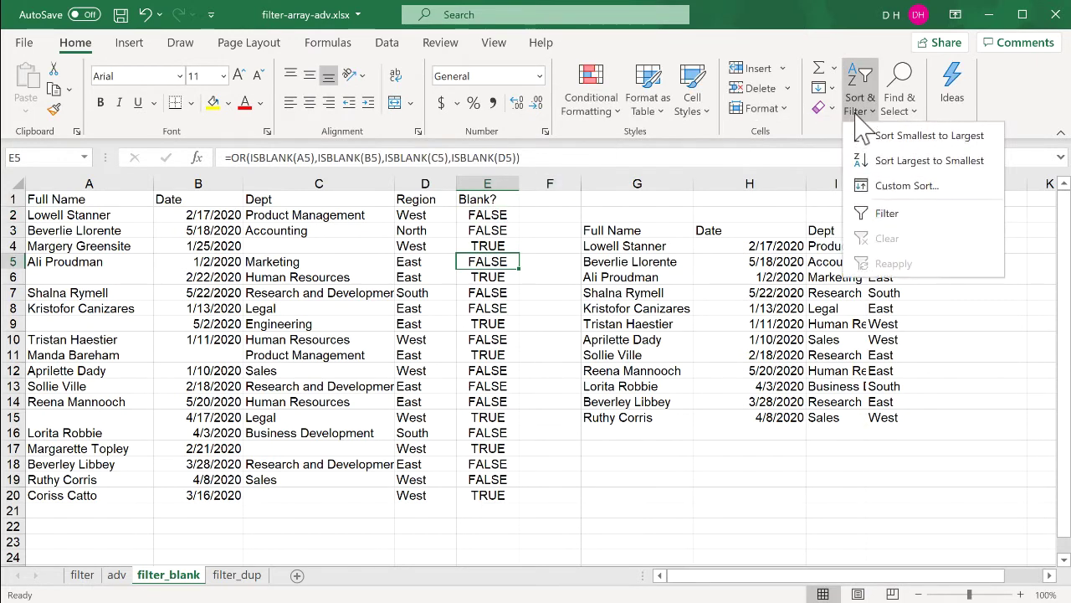
pyautogui.click(897, 213)
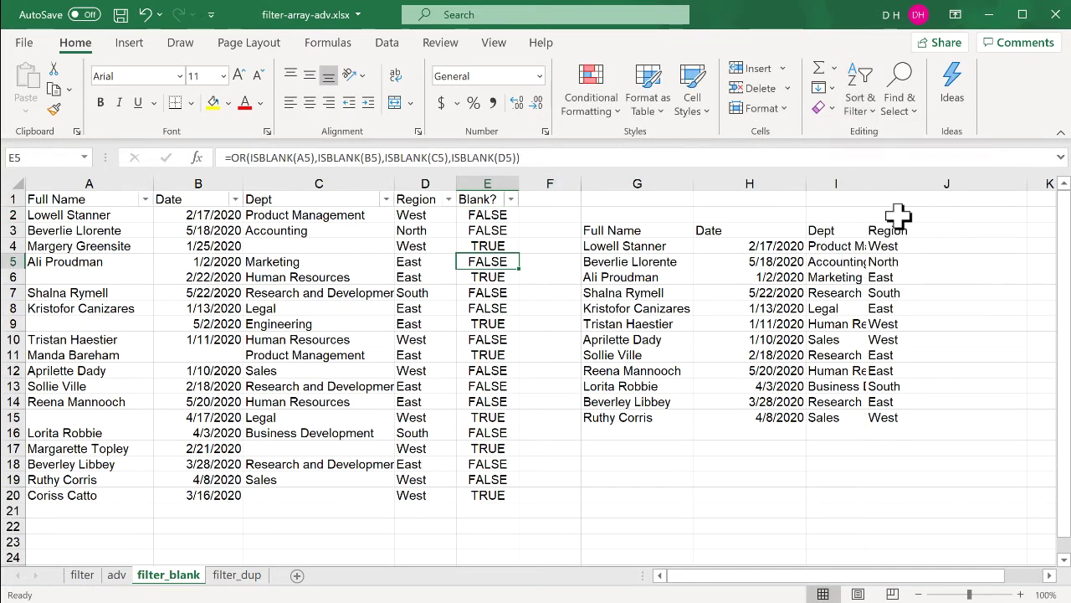
# Filter the Blank? column to show only the TRUE rows
pyautogui.click(510, 199)
pyautogui.click(316, 363)
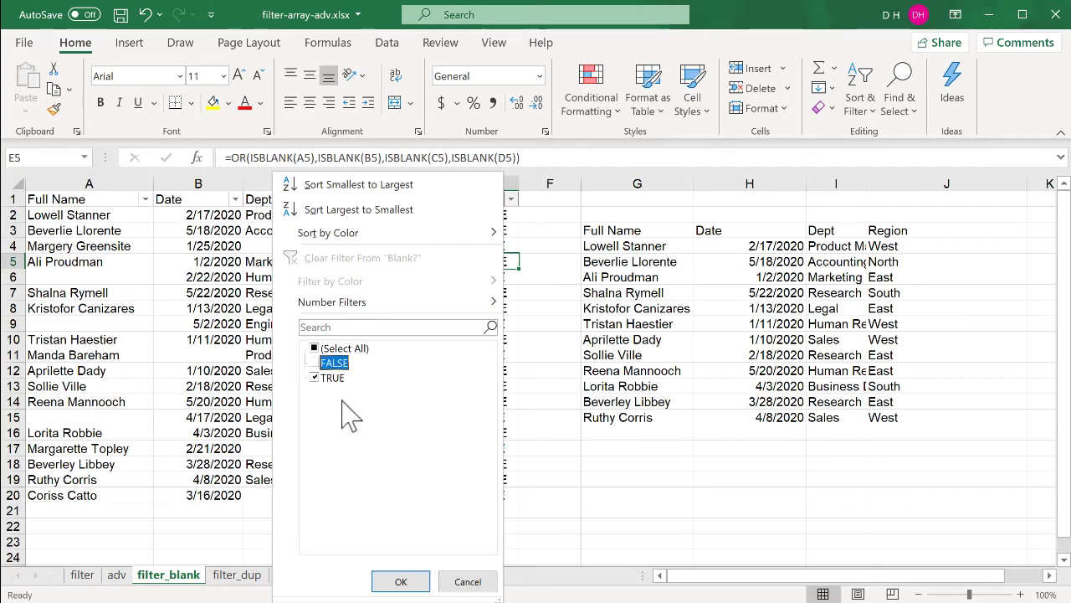
pyautogui.click(407, 581)
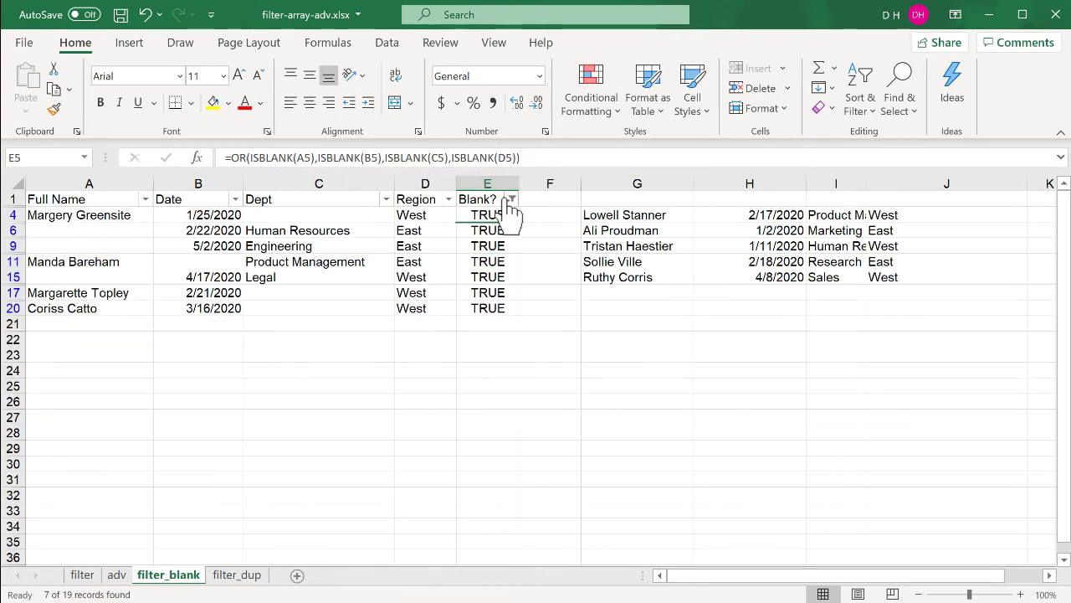
# Filter the Blank? column to show only the FALSE rows and inspect the FILTER formula in G3
pyautogui.click(510, 200)
pyautogui.click(315, 363)
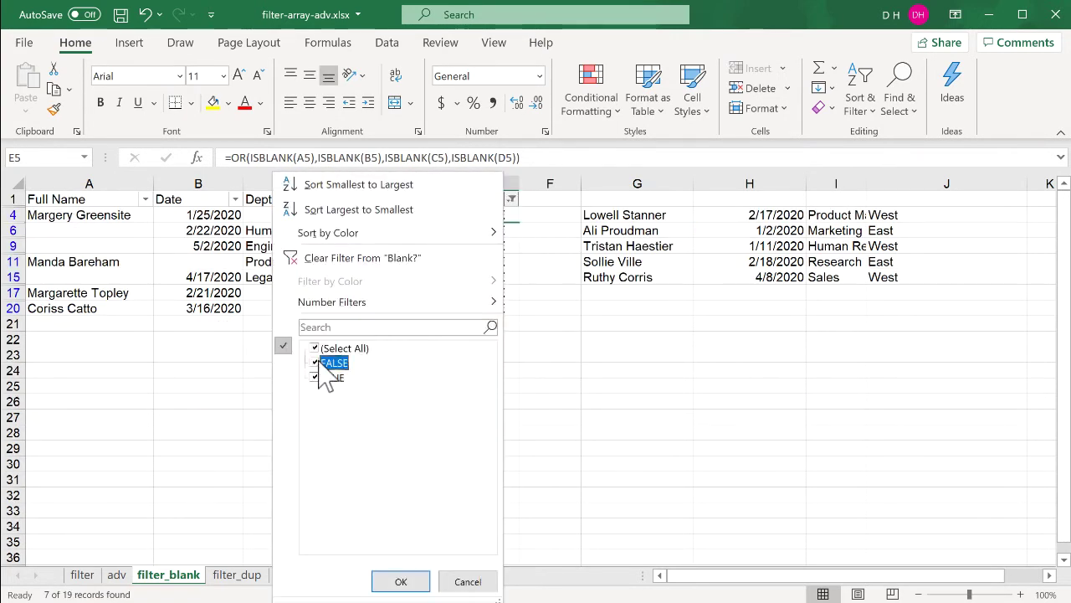
pyautogui.click(408, 581)
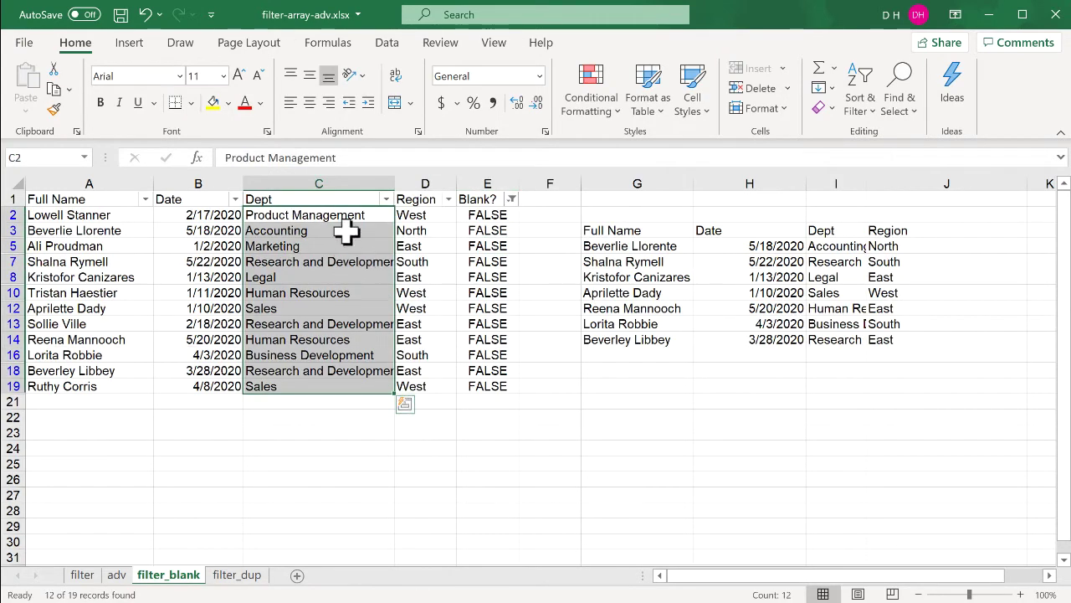
pyautogui.click(332, 199)
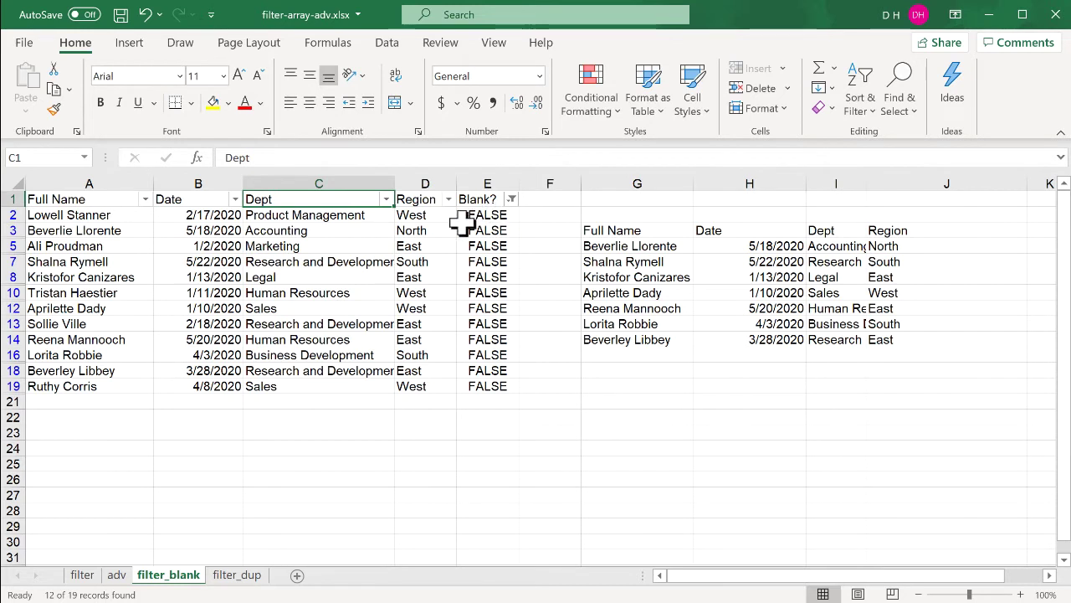
pyautogui.click(640, 229)
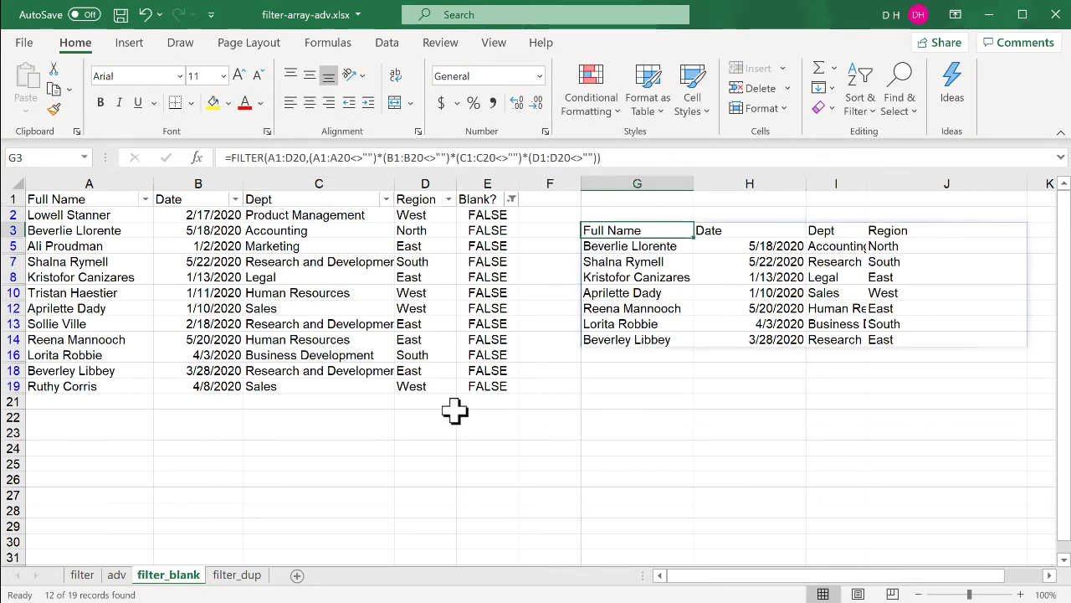
# On the filter_dup sheet, start a FILTER formula in E2 with A1:A16 as the array
pyautogui.click(243, 574)
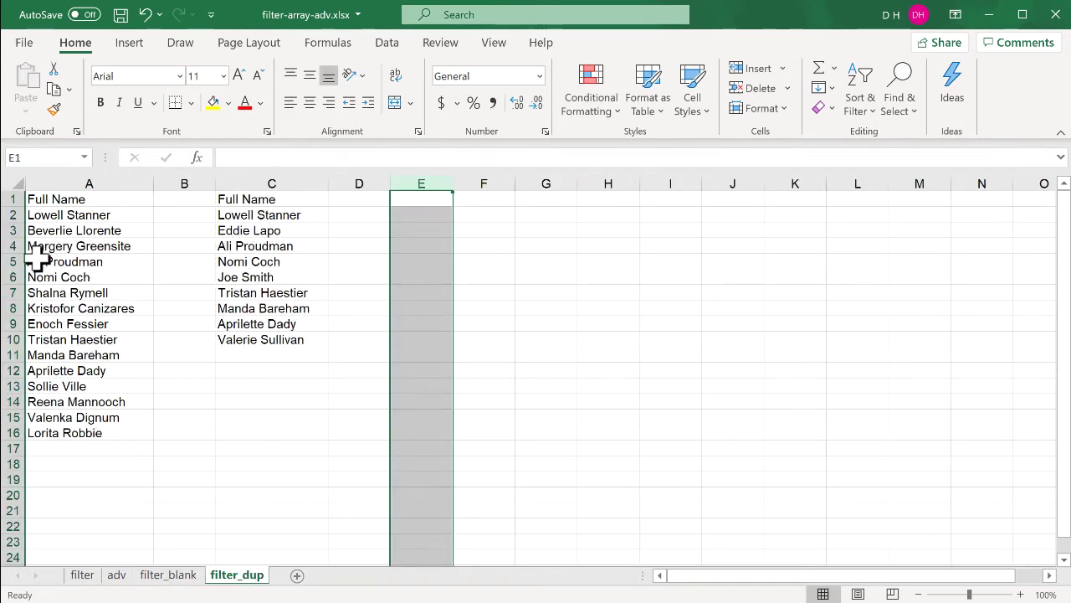
pyautogui.click(433, 215)
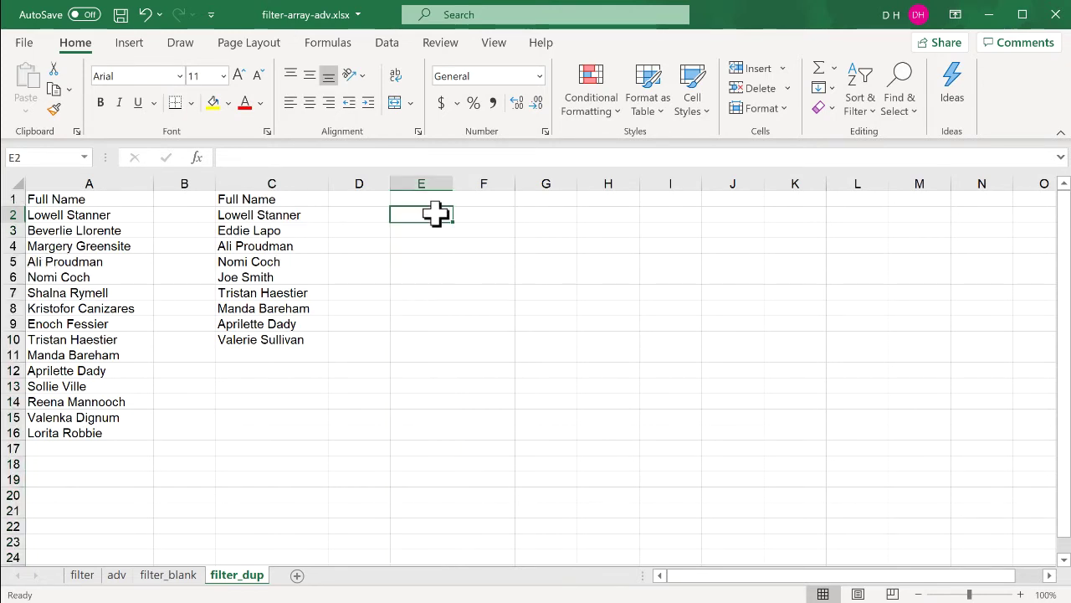
pyautogui.write('=')
pyautogui.press('Escape')
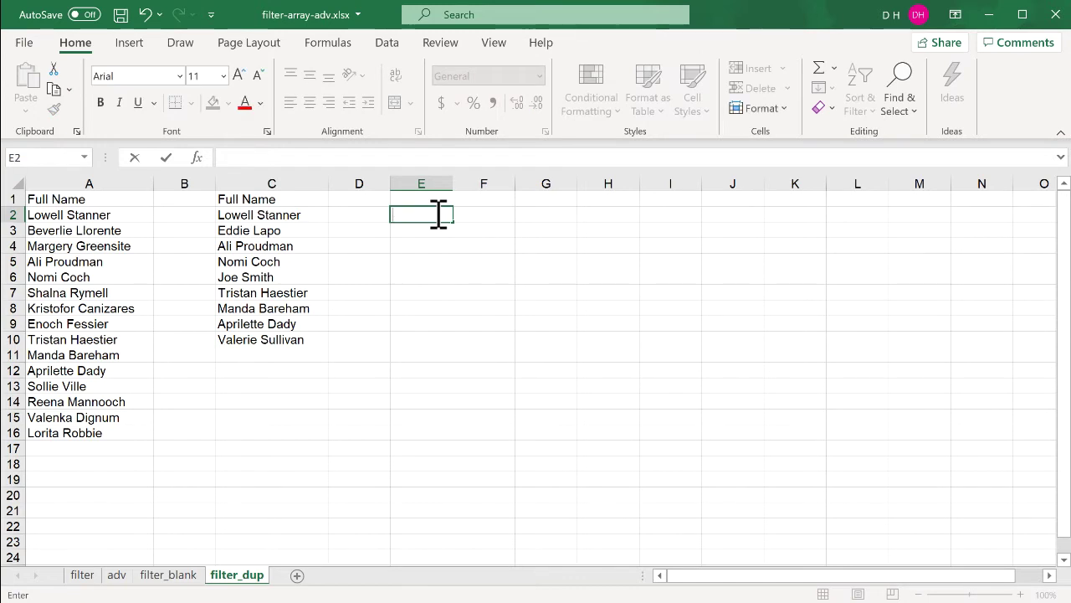
pyautogui.write('=fil')
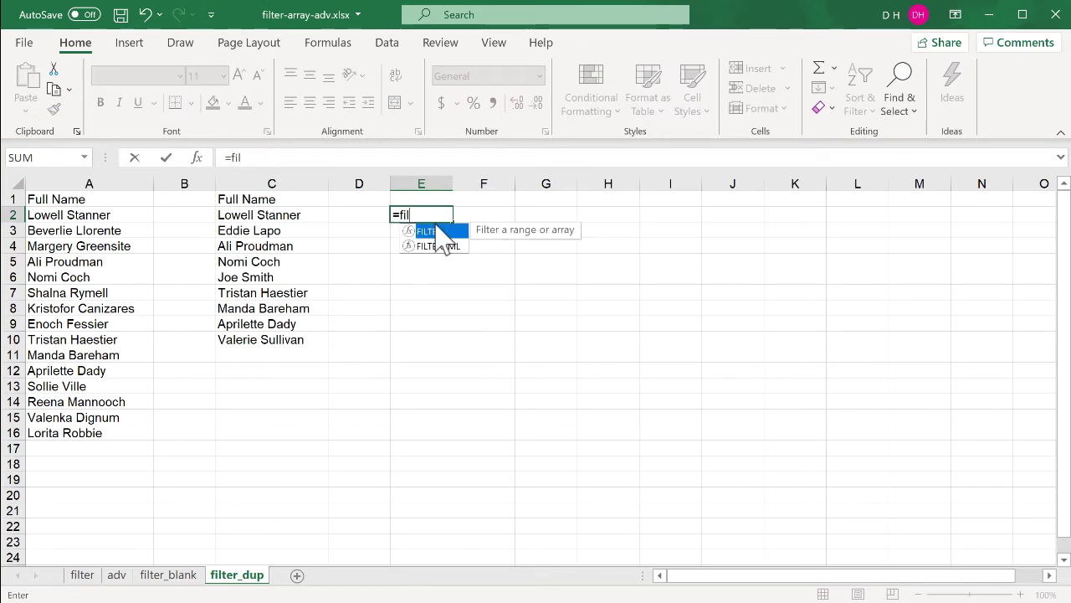
pyautogui.doubleClick(437, 230)
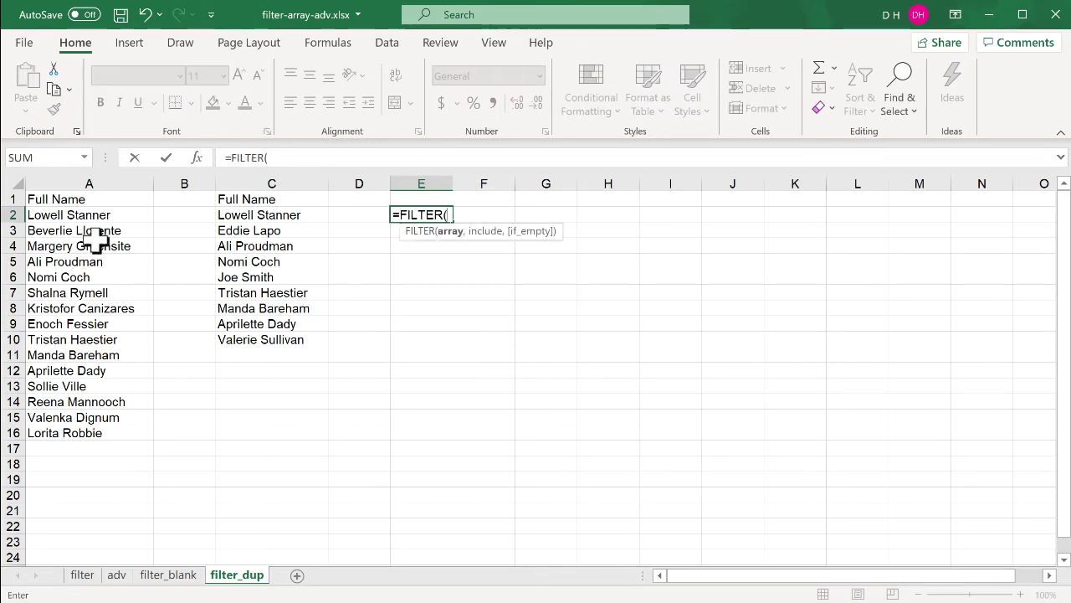
pyautogui.moveTo(99, 201); pyautogui.dragTo(89, 431)
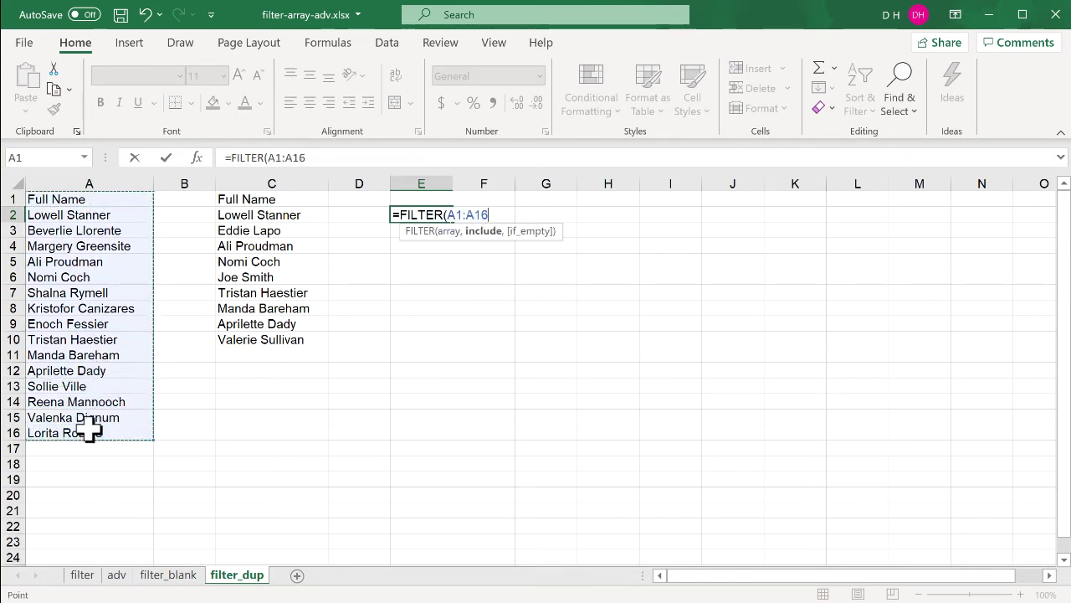
# Add a COUNTIF as the FILTER's include argument, with C1:C10 as its range
pyautogui.write(',coun')
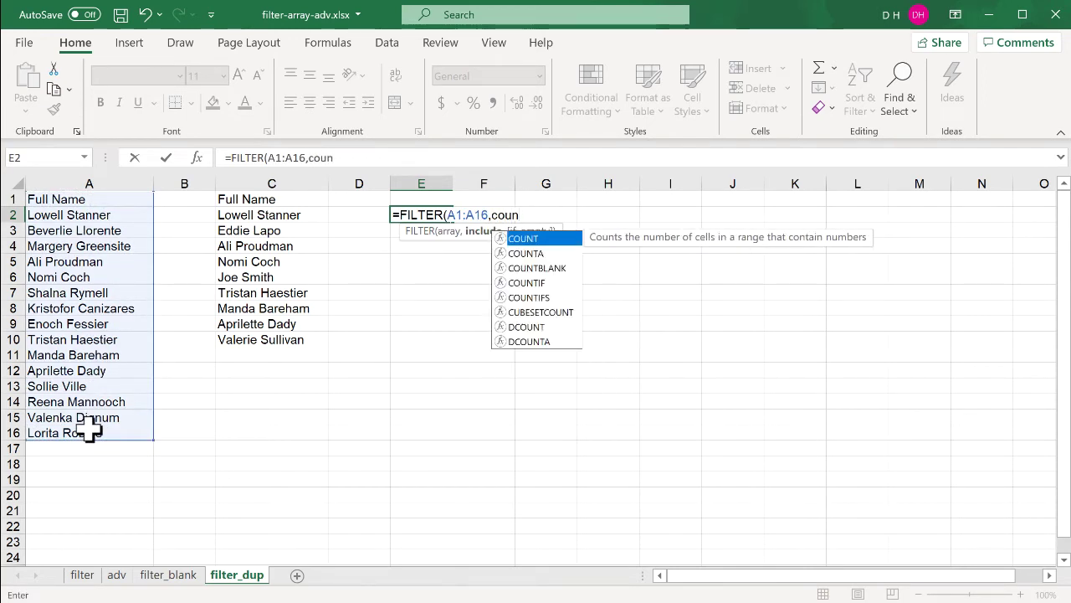
pyautogui.write('t')
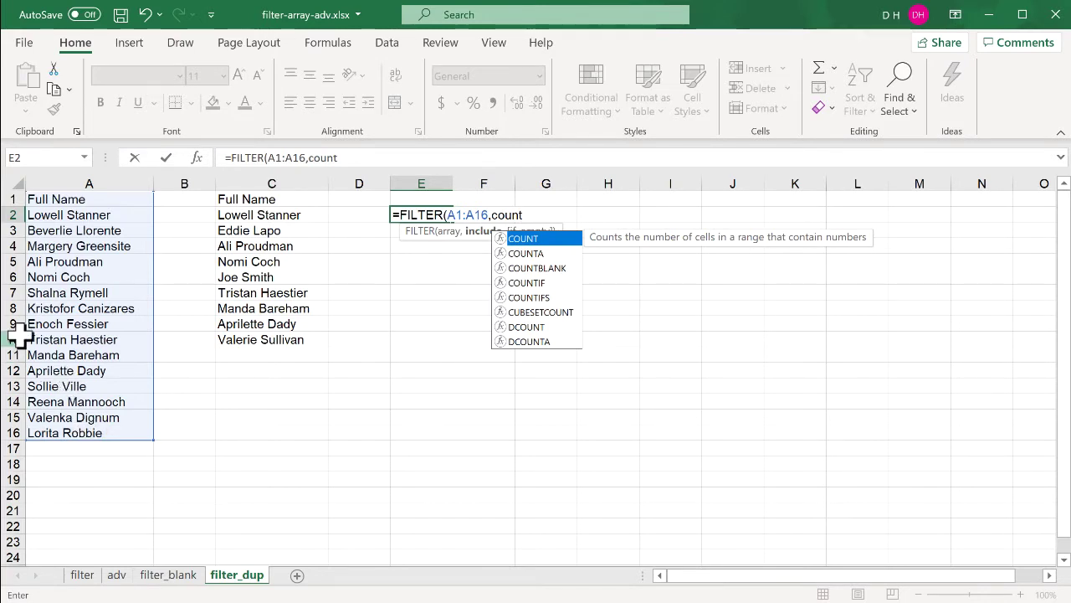
pyautogui.write('if')
pyautogui.press('Tab')
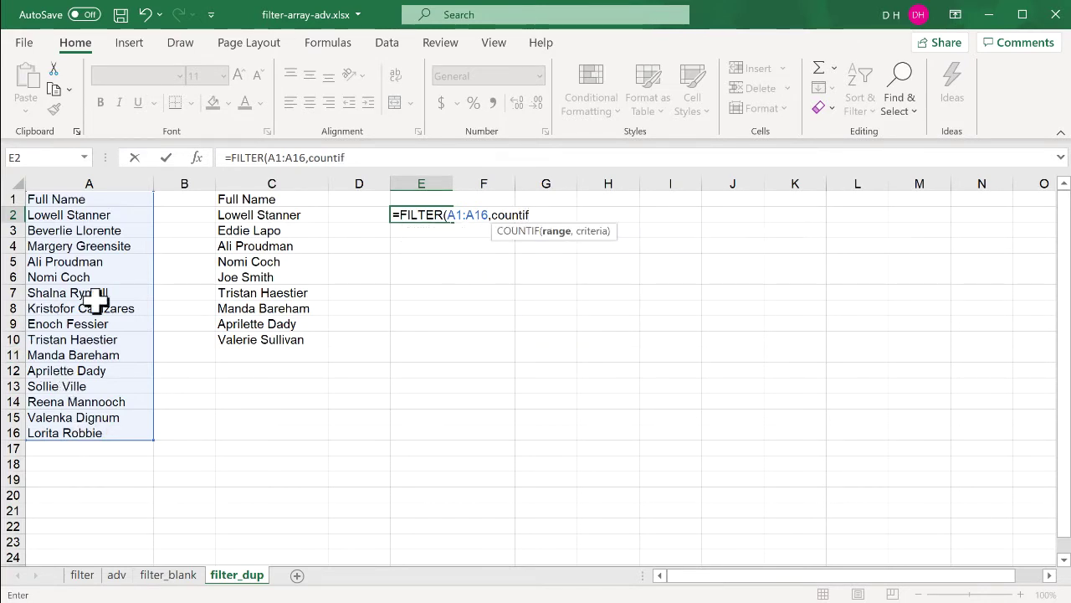
pyautogui.moveTo(251, 201); pyautogui.dragTo(257, 333)
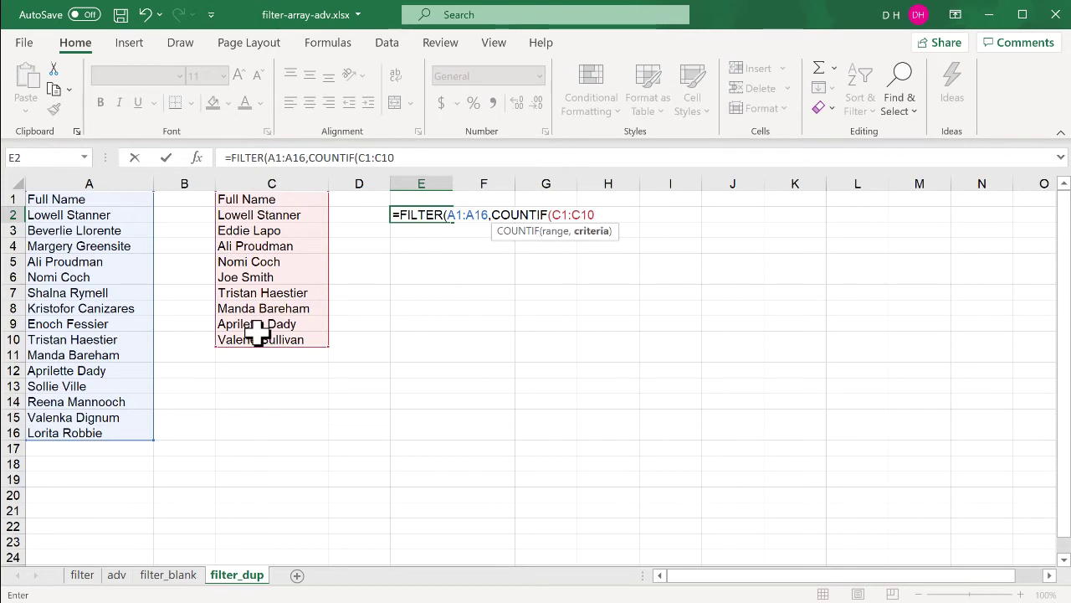
# Set the COUNTIF criteria to A1:A16, close and enter the FILTER formula, and autofit column E
pyautogui.write(',')
pyautogui.click(115, 199)
pyautogui.moveTo(116, 199); pyautogui.dragTo(80, 430)
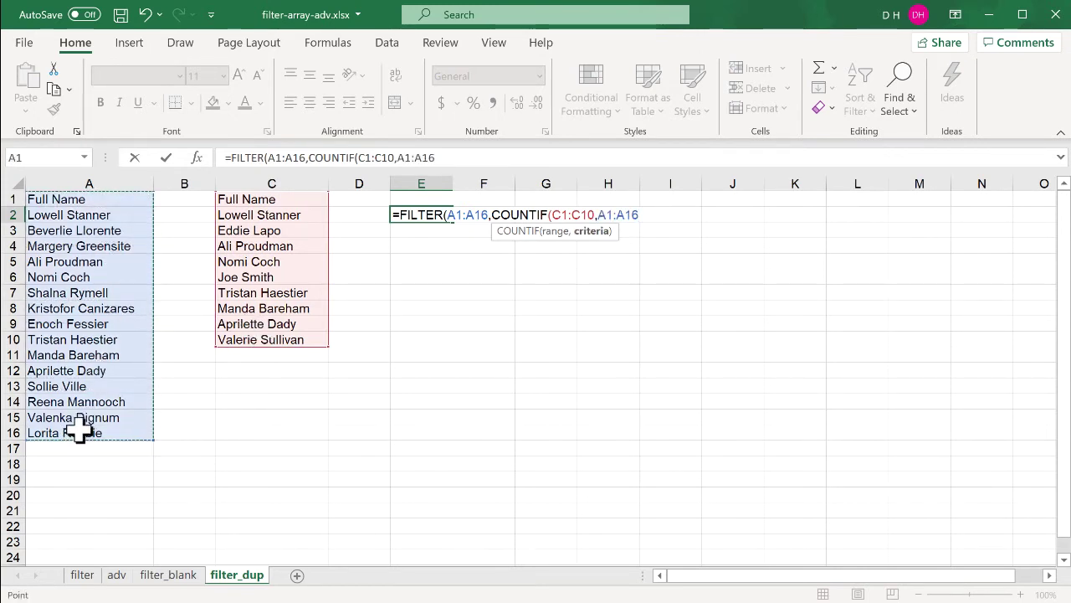
pyautogui.write(')')
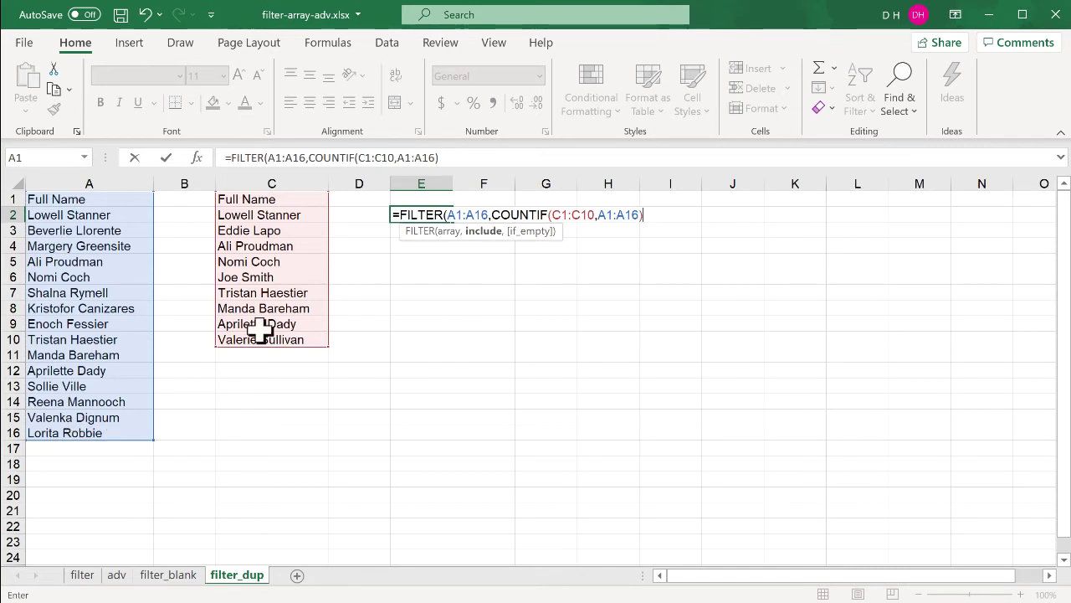
pyautogui.write(')')
pyautogui.press('Return')
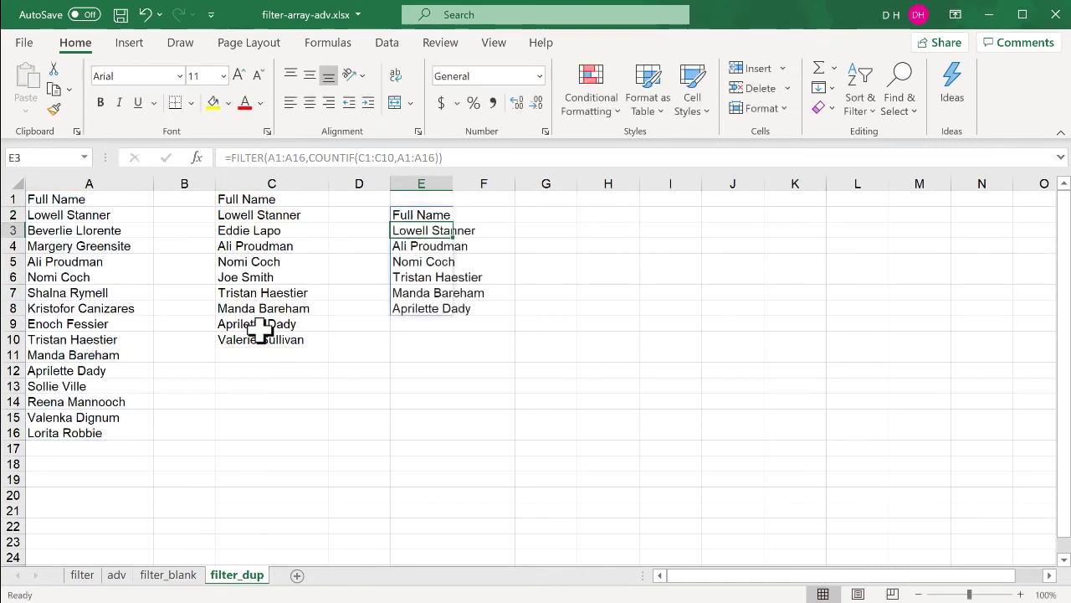
pyautogui.doubleClick(450, 178)
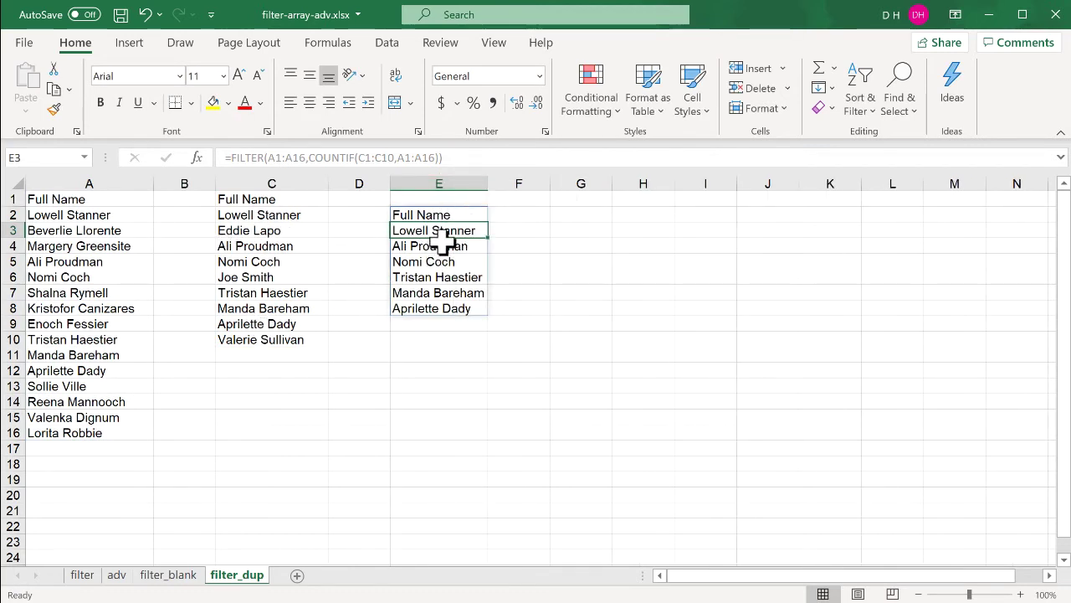
# Compare the names in C2 and A2 and inspect the FILTER formula in E2
pyautogui.click(253, 219)
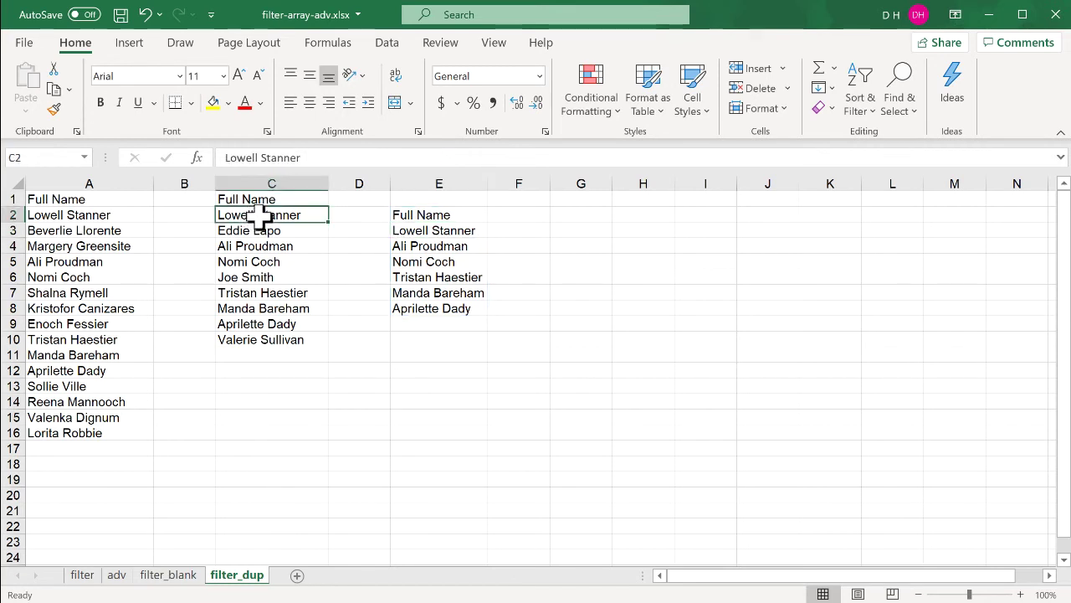
pyautogui.click(125, 214)
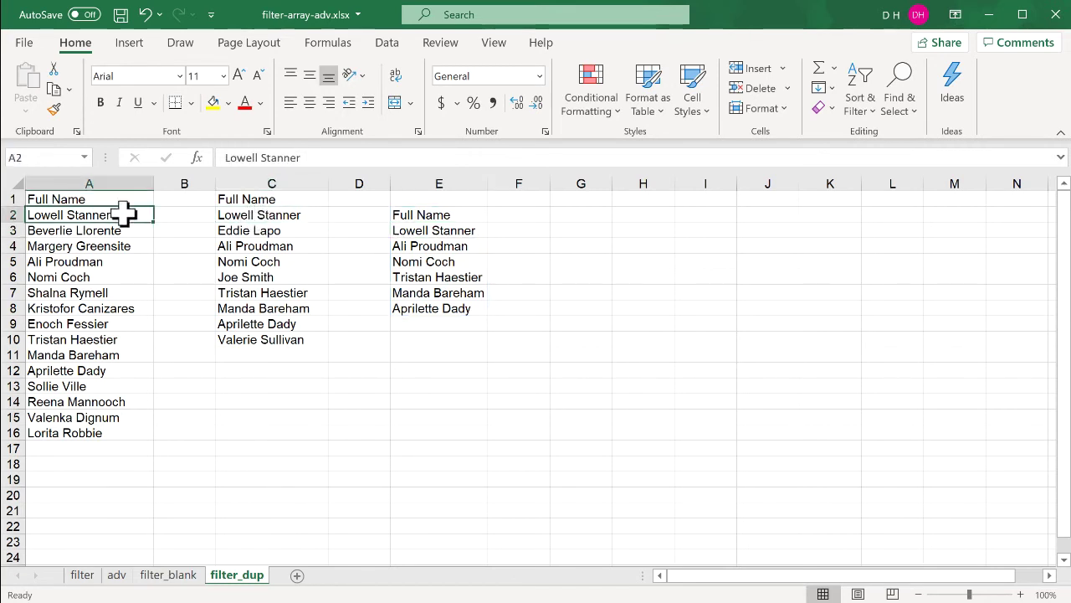
pyautogui.click(442, 216)
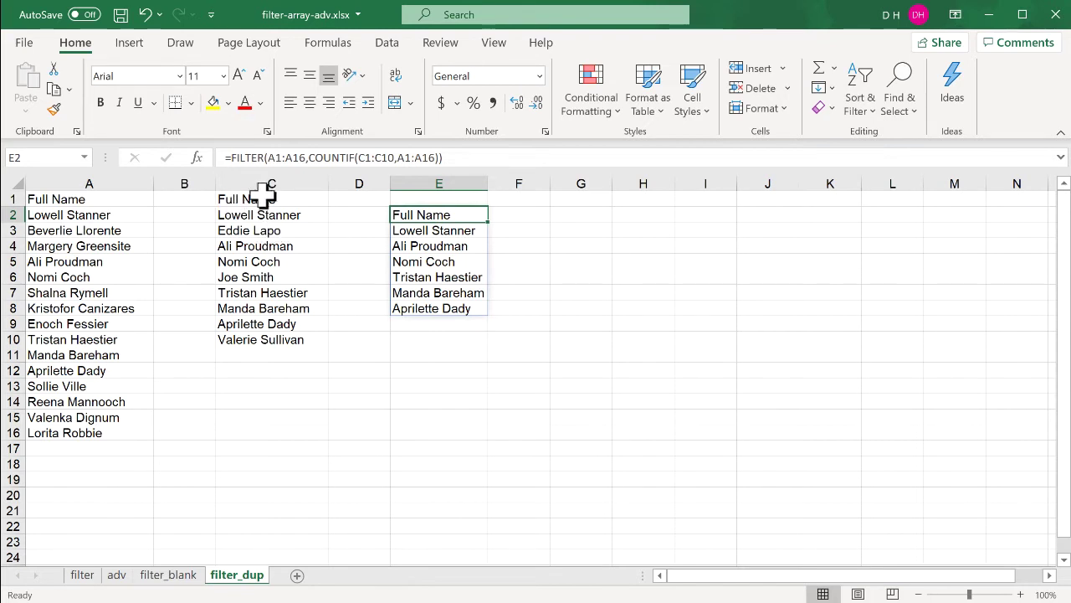
# Copy the first name list with its header, A1:A16, to G1
pyautogui.moveTo(86, 199); pyautogui.dragTo(120, 421)
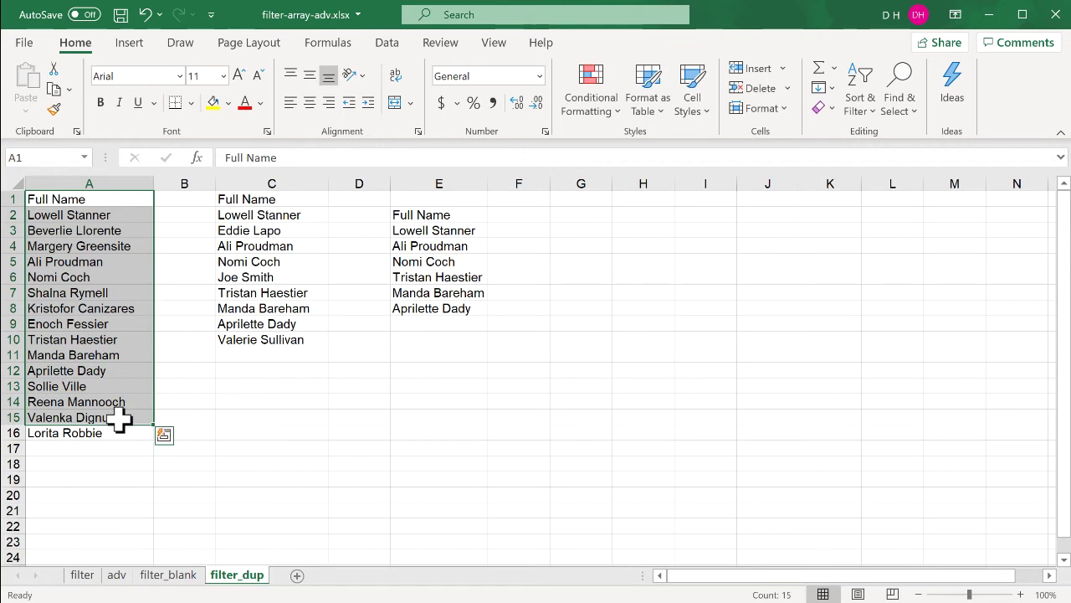
pyautogui.moveTo(103, 198); pyautogui.dragTo(102, 431)
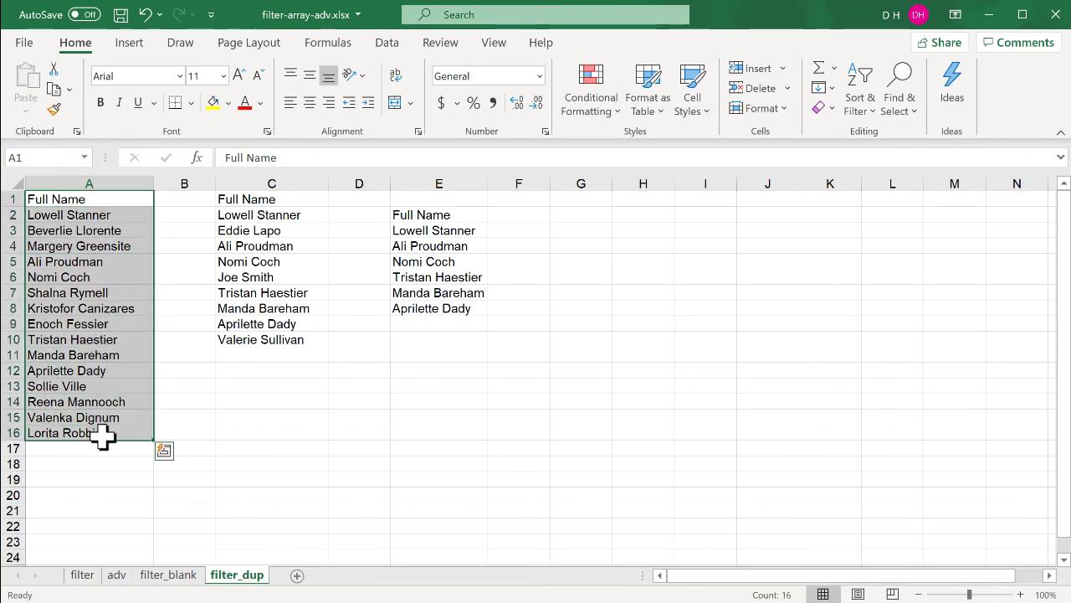
pyautogui.hotkey('ctrl', 'c')
pyautogui.click(581, 200)
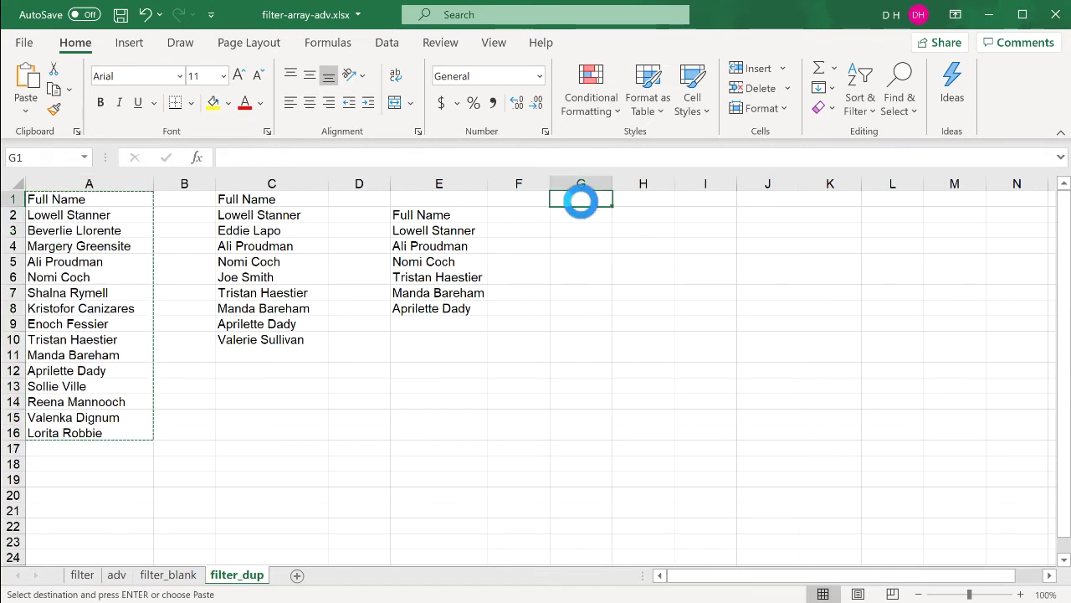
pyautogui.hotkey('ctrl', 'v')
# Append the second list's names, C2:C10, below the copied list at G17 and autofit column G
pyautogui.moveTo(306, 216); pyautogui.dragTo(307, 338)
pyautogui.hotkey('ctrl', 'c')
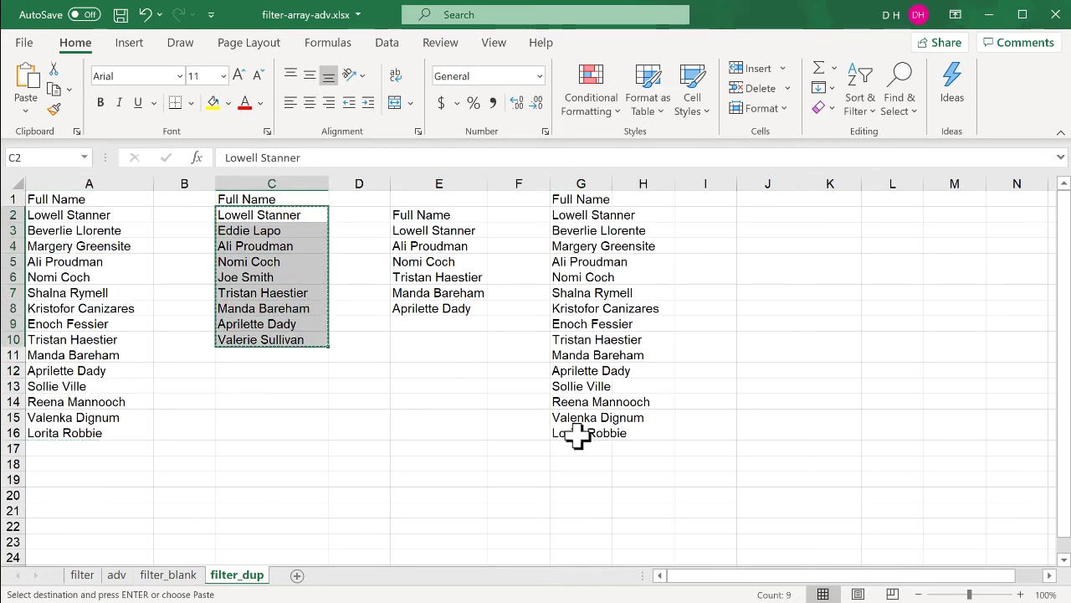
pyautogui.click(583, 448)
pyautogui.hotkey('ctrl', 'v')
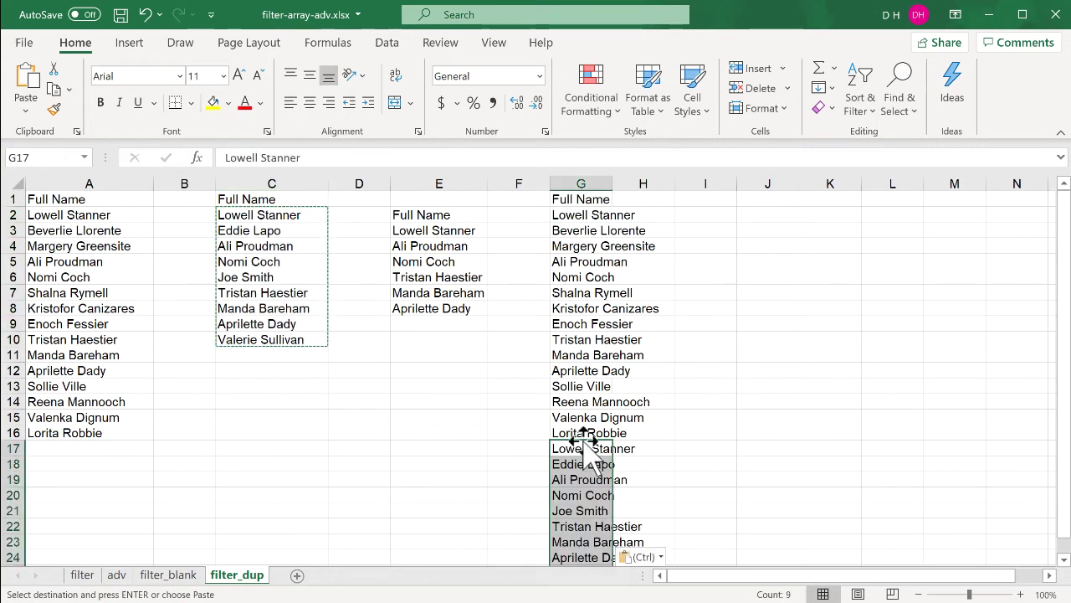
pyautogui.doubleClick(613, 183)
# Enter the running-count formula =COUNTIF($G$2:G2,G2) in H2 beside the combined name list
pyautogui.click(693, 212)
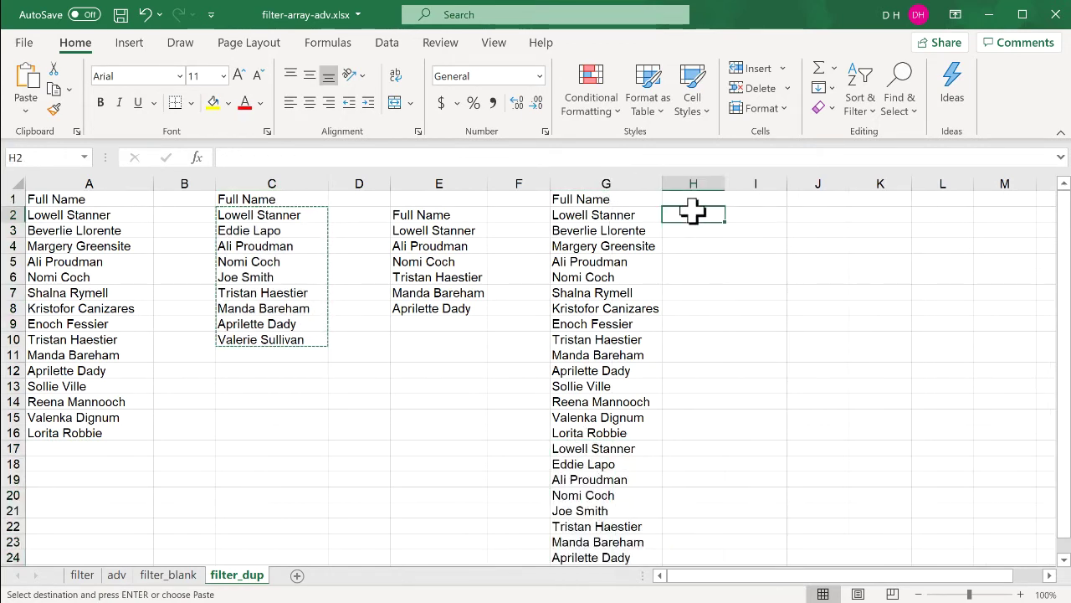
pyautogui.write('=co')
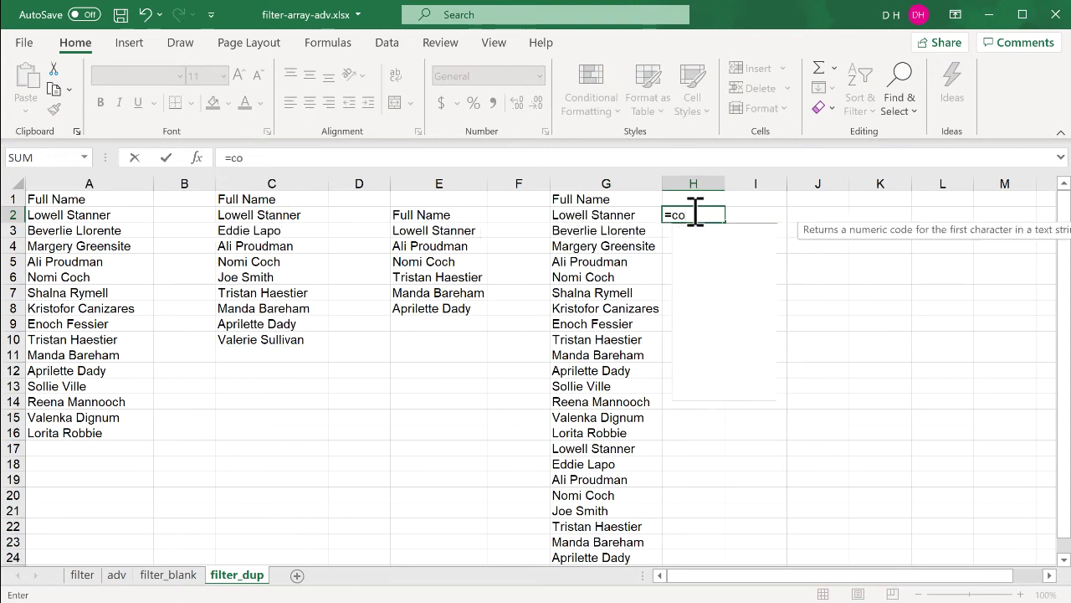
pyautogui.write('unt')
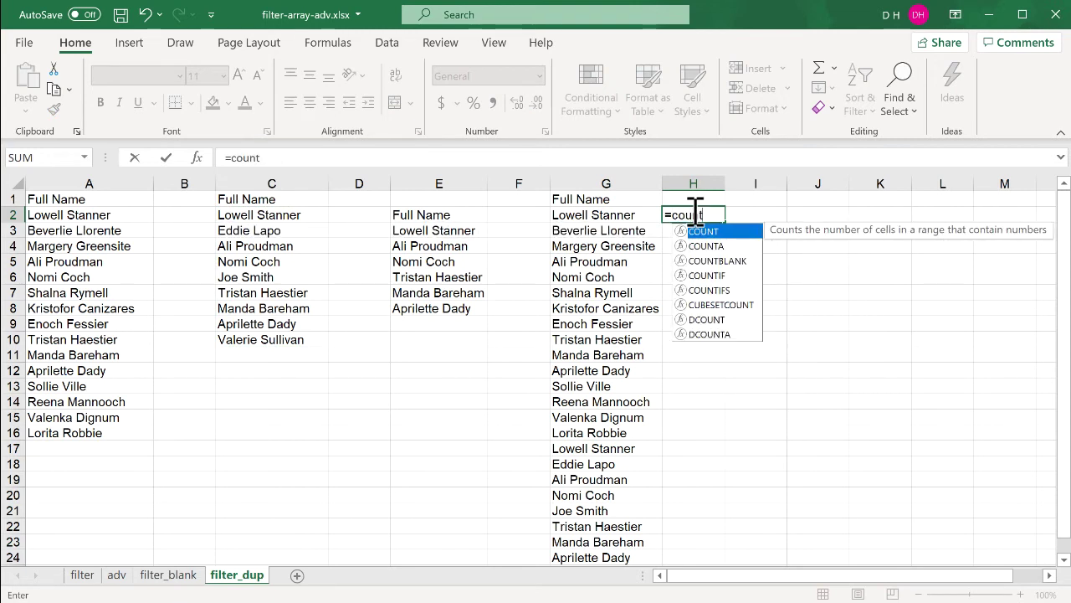
pyautogui.write('if')
pyautogui.press('Tab')
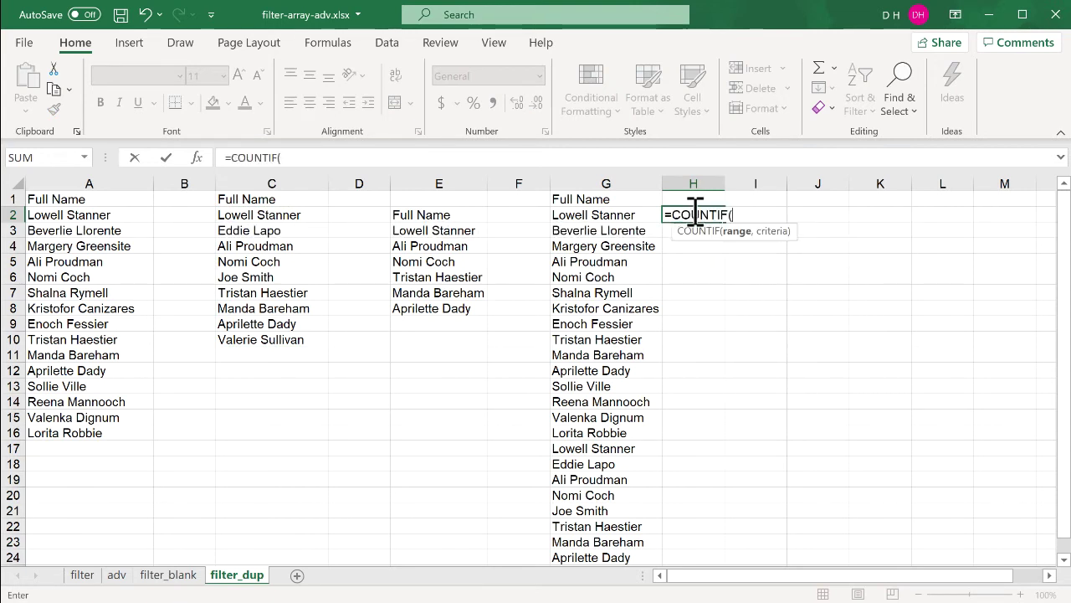
pyautogui.click(630, 216)
pyautogui.press('F8')
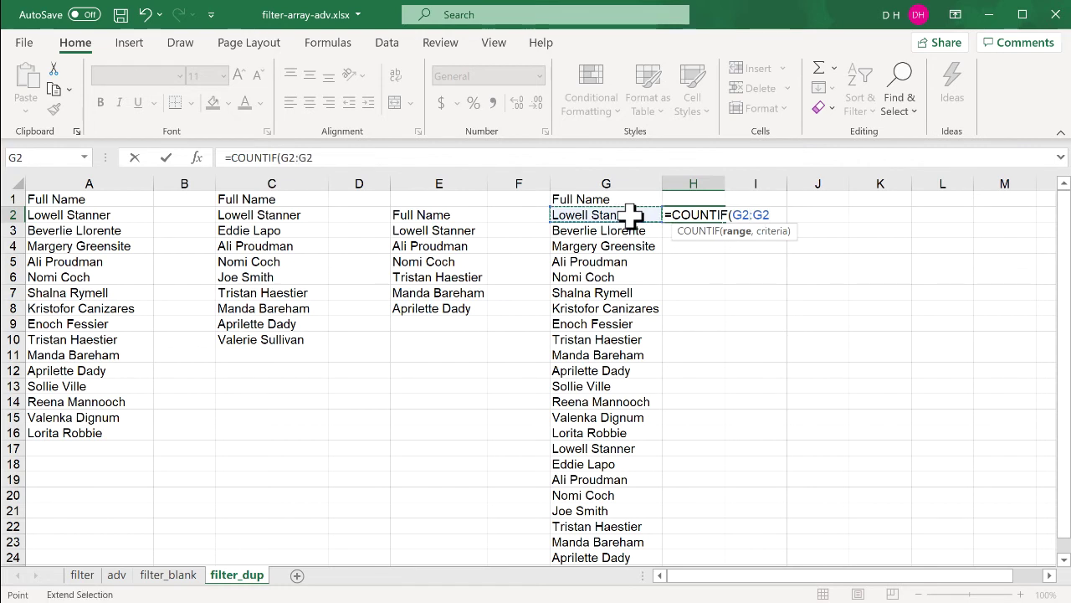
pyautogui.click(290, 157)
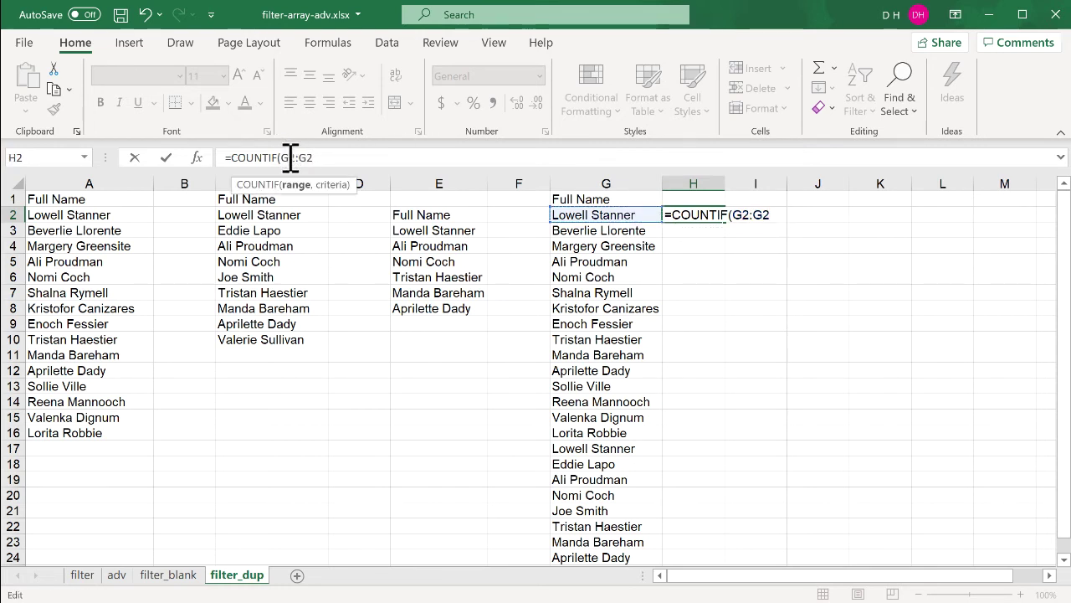
pyautogui.press('F4')
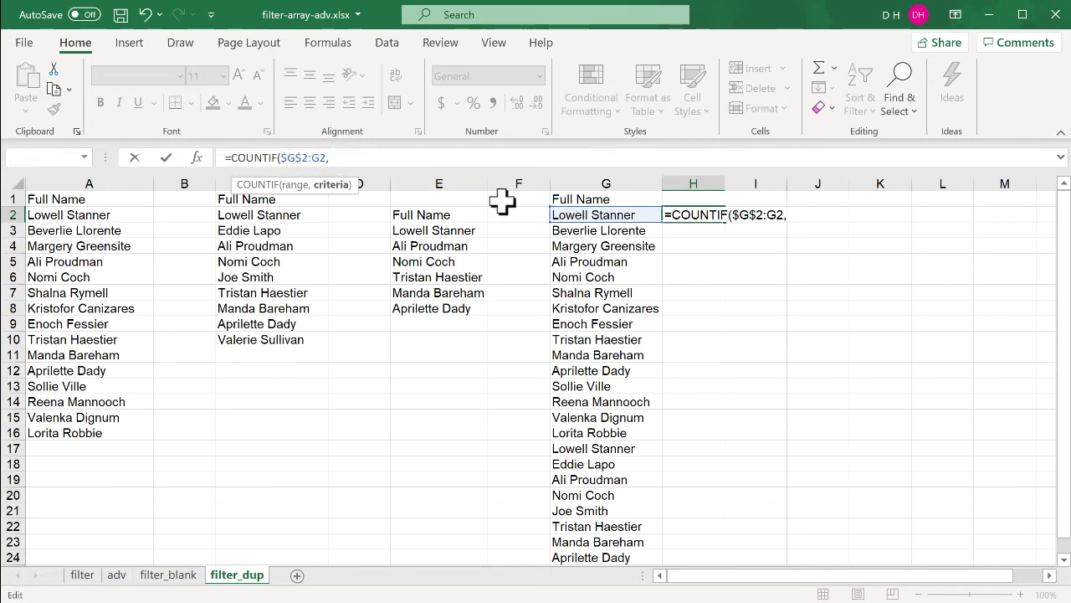
pyautogui.click(591, 215)
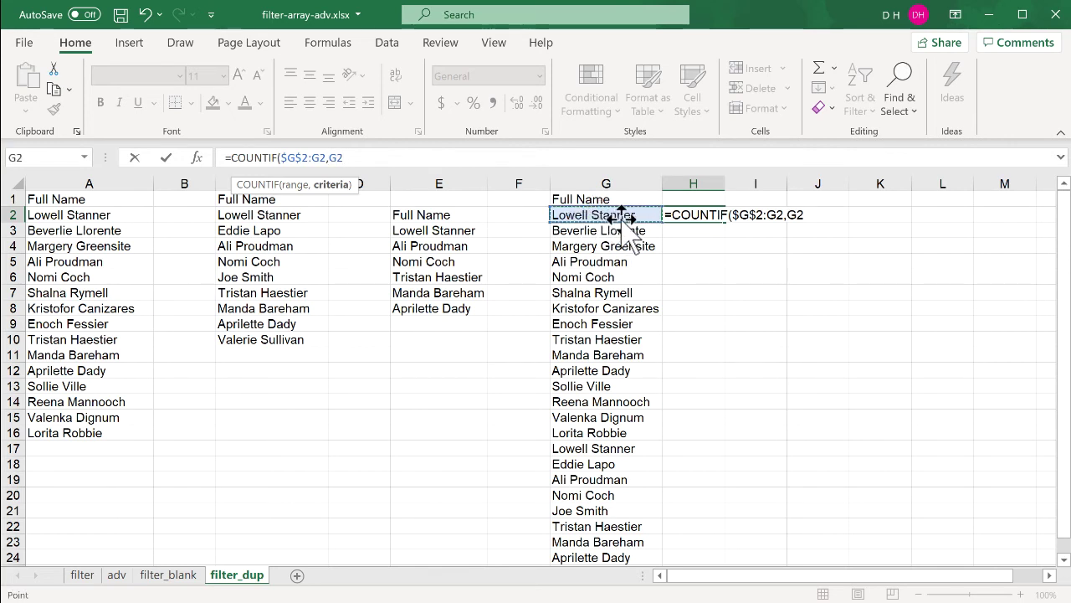
pyautogui.press('Return')
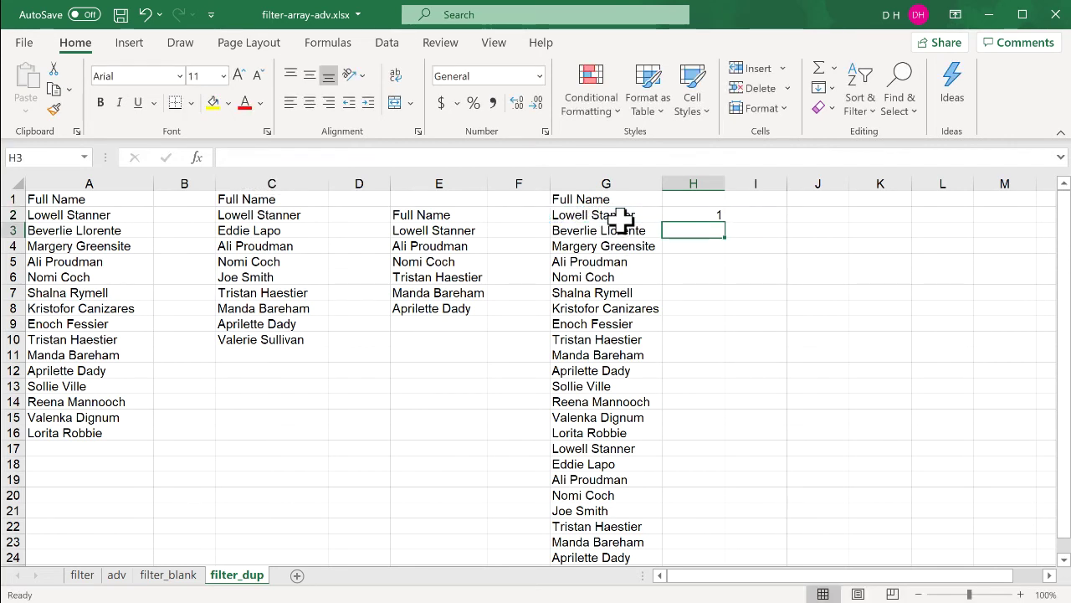
# Fill the COUNTIF formula from H2 down to the end of the combined list and check the count for G17
pyautogui.click(710, 215)
pyautogui.moveTo(724, 219); pyautogui.dragTo(717, 288)
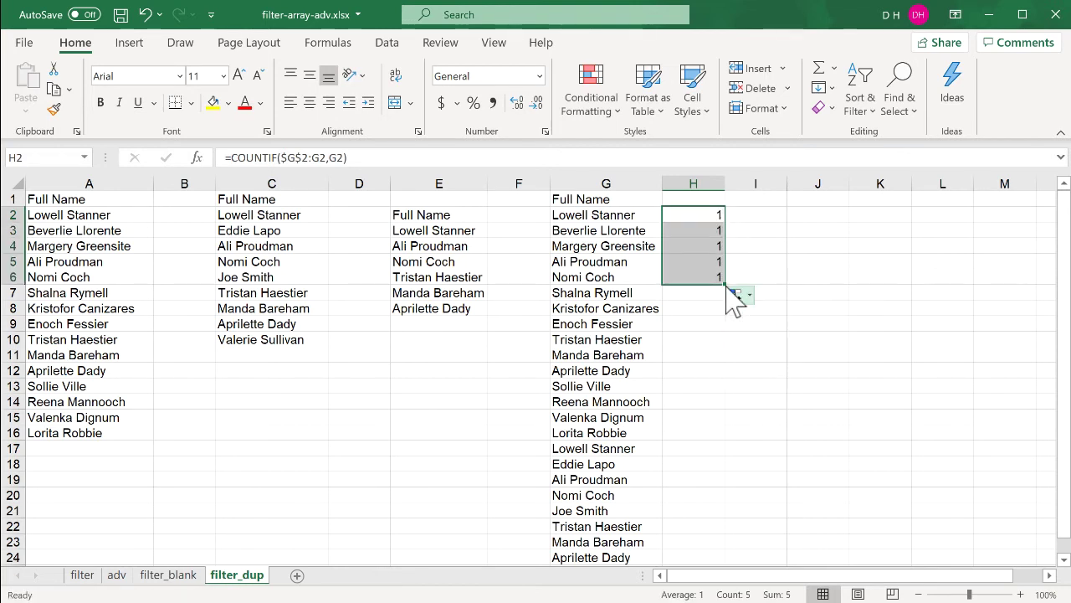
pyautogui.doubleClick(724, 284)
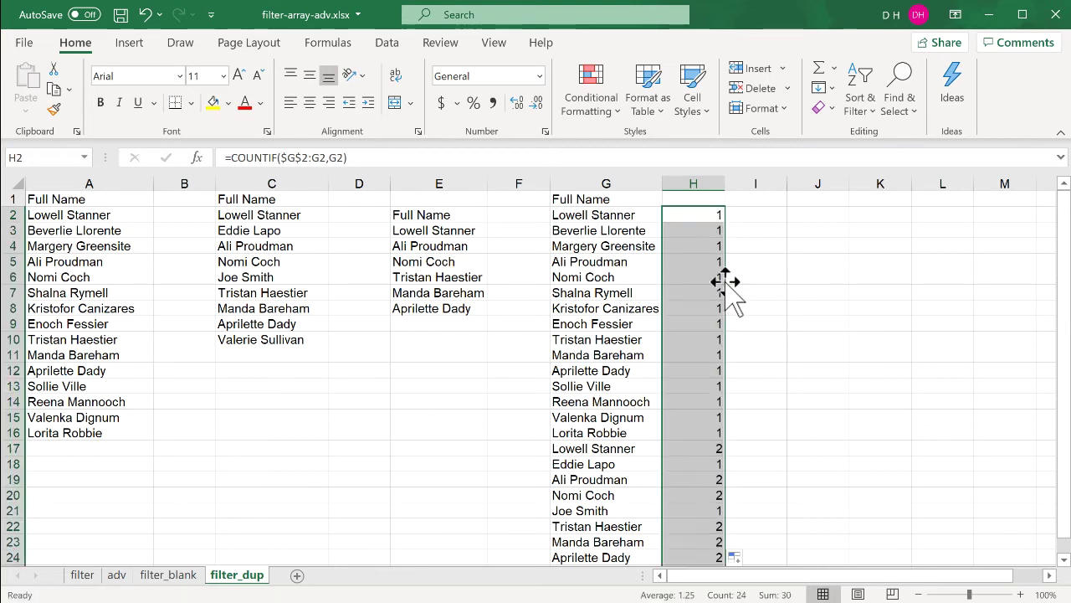
pyautogui.click(617, 448)
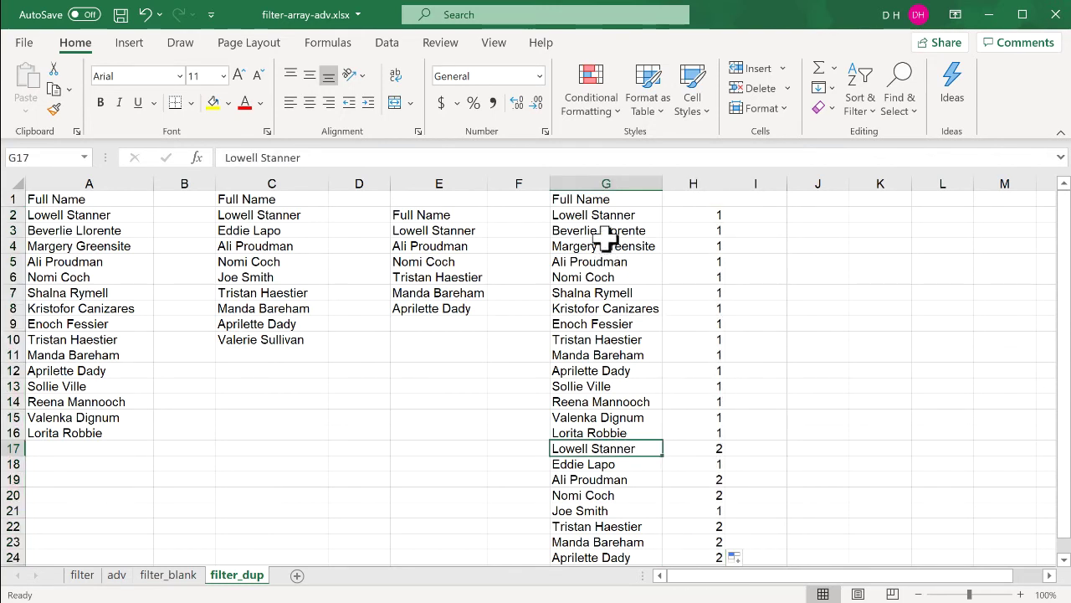
pyautogui.moveTo(707, 448); pyautogui.dragTo(706, 208)
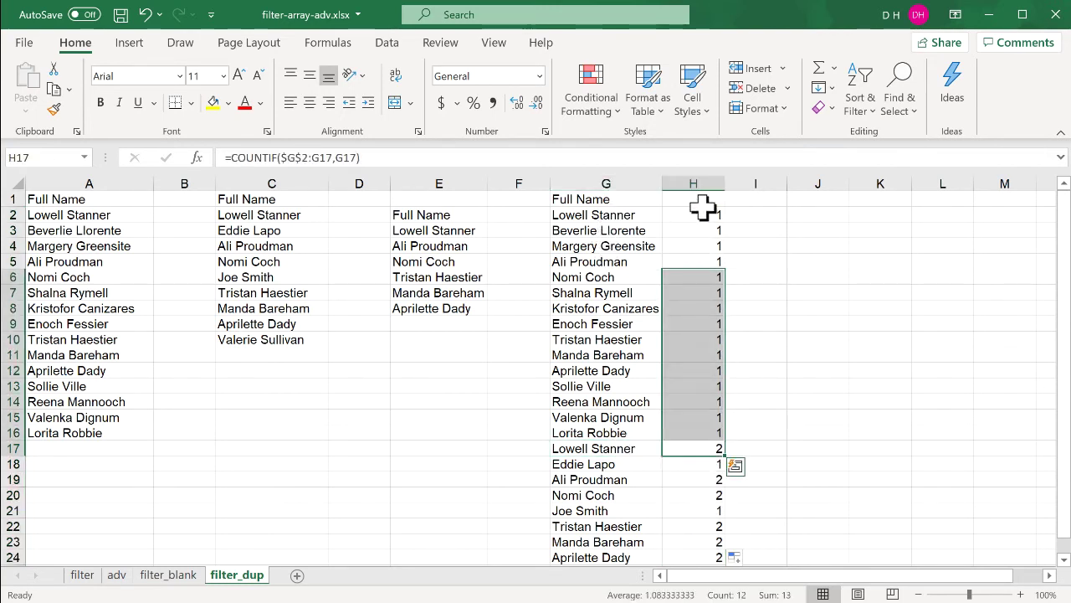
# Enter the header count in H1 above the COUNTIF results
pyautogui.click(703, 199)
pyautogui.write('count')
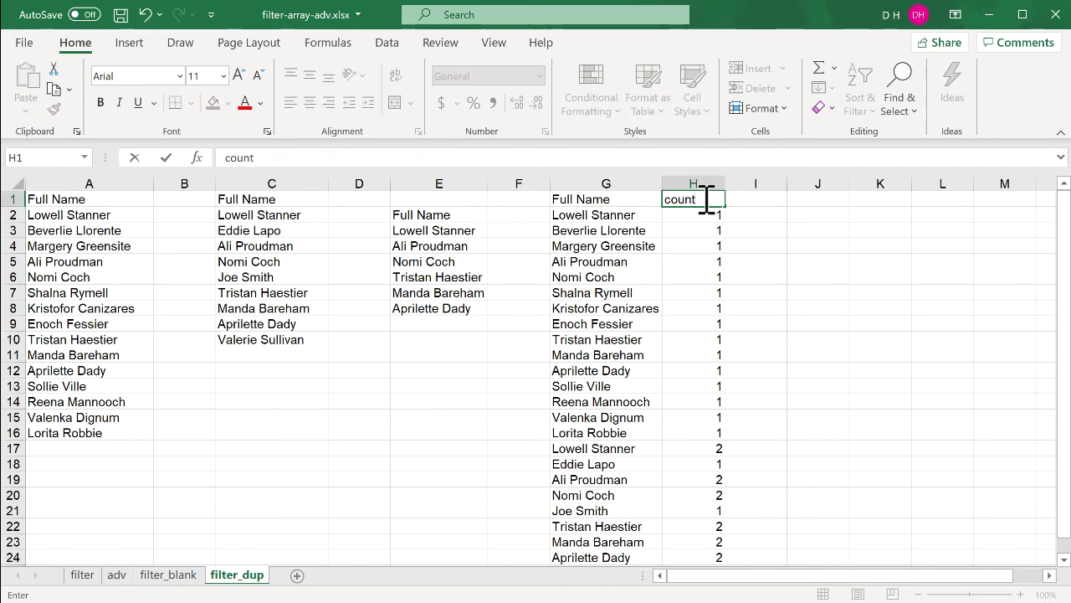
pyautogui.press('Return')
# Sort the combined list in columns G and H by Full Name, cell values A to Z, keeping the headers
pyautogui.click(626, 230)
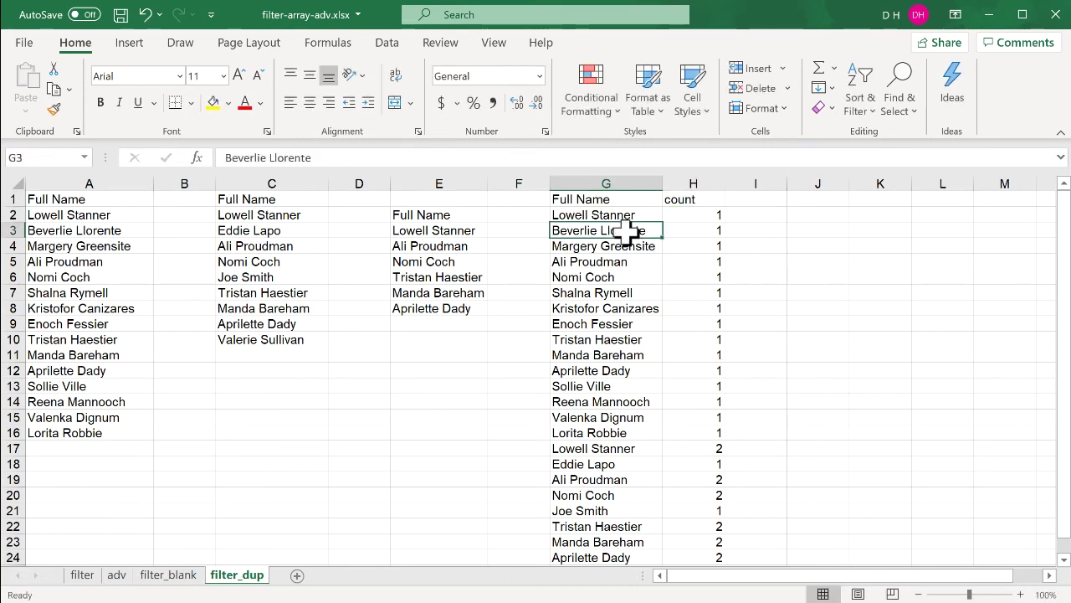
pyautogui.click(859, 100)
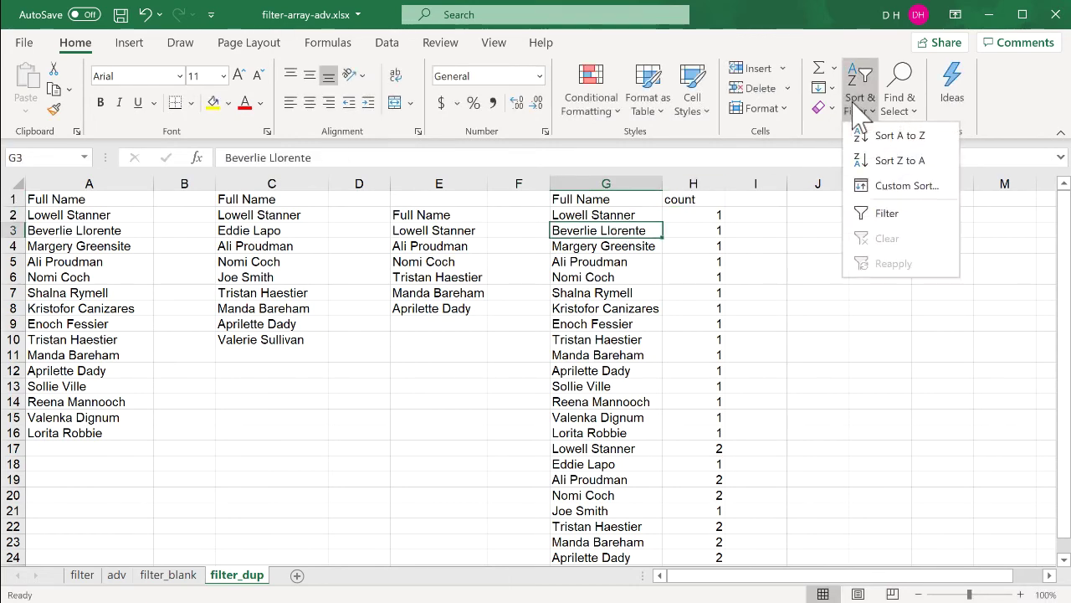
pyautogui.click(900, 186)
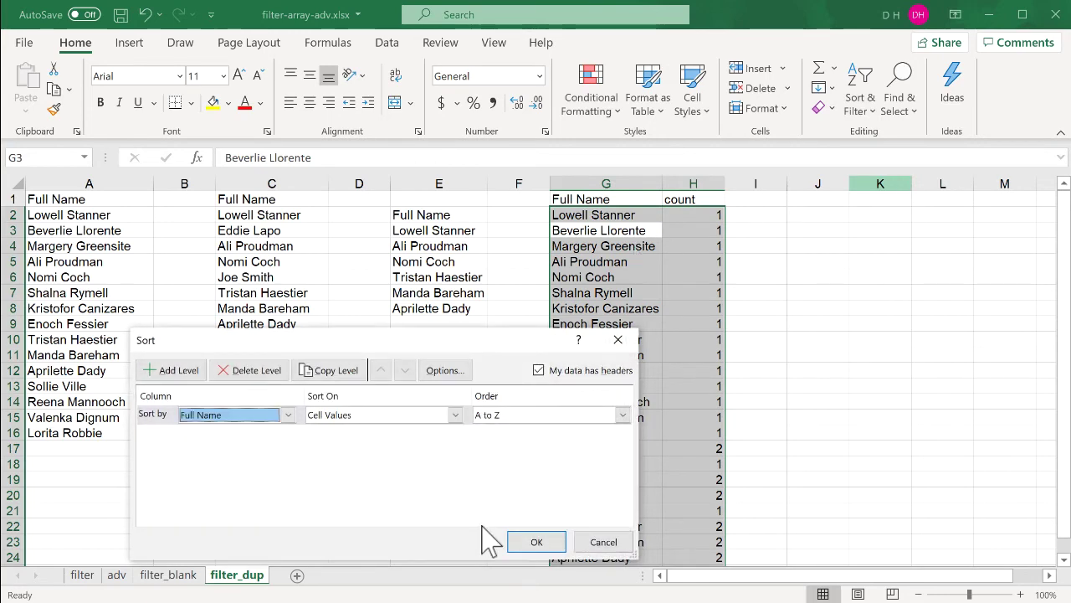
pyautogui.click(535, 542)
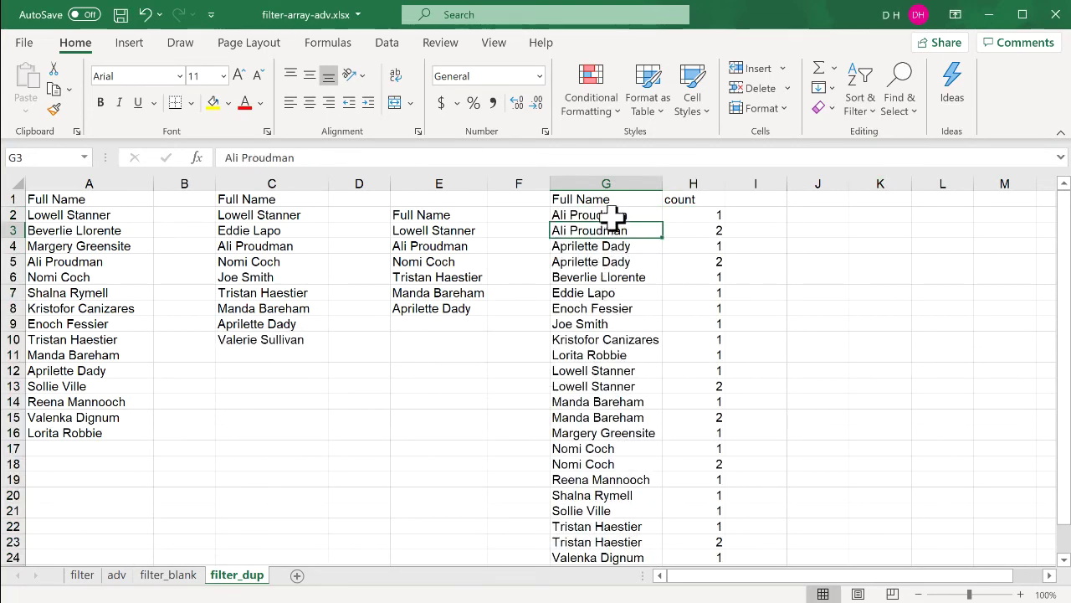
# Add filters to the combined list and exclude the value 1 from the count column so only rows with 2 show
pyautogui.click(692, 238)
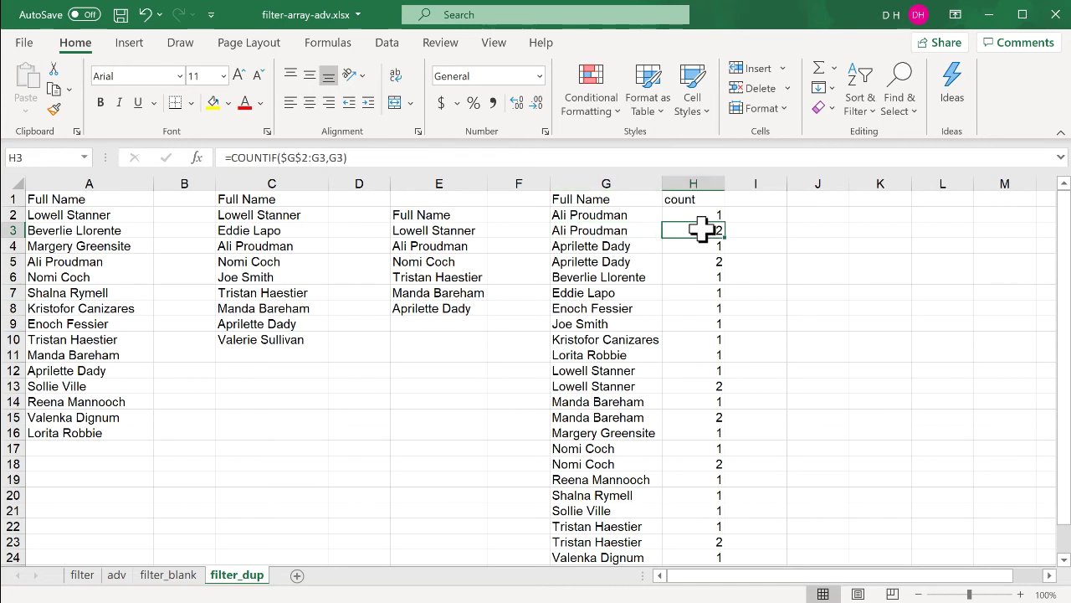
pyautogui.click(867, 121)
pyautogui.click(886, 211)
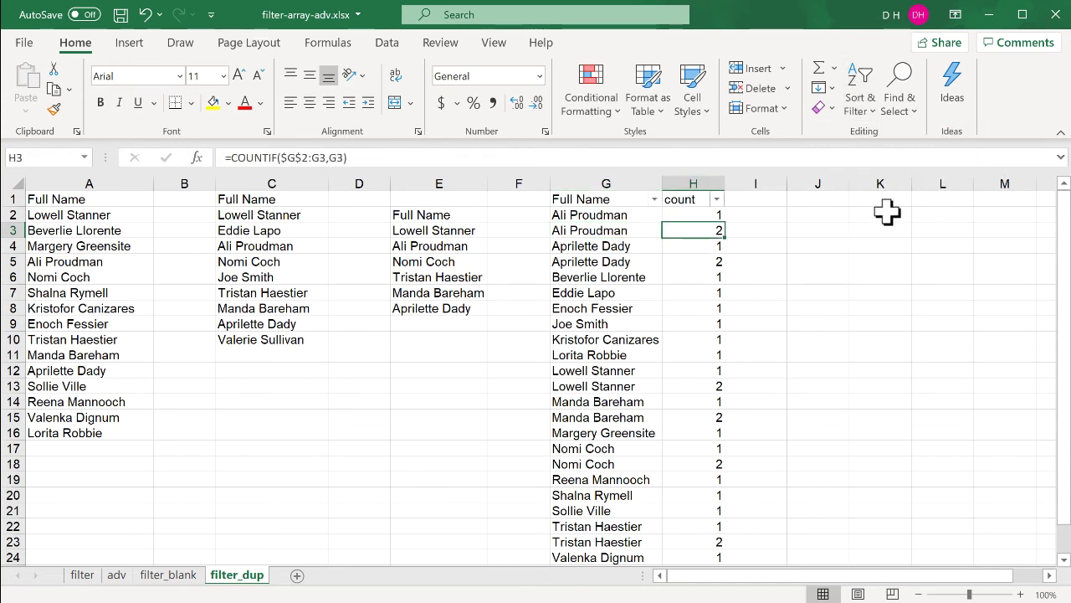
pyautogui.click(717, 199)
pyautogui.click(521, 362)
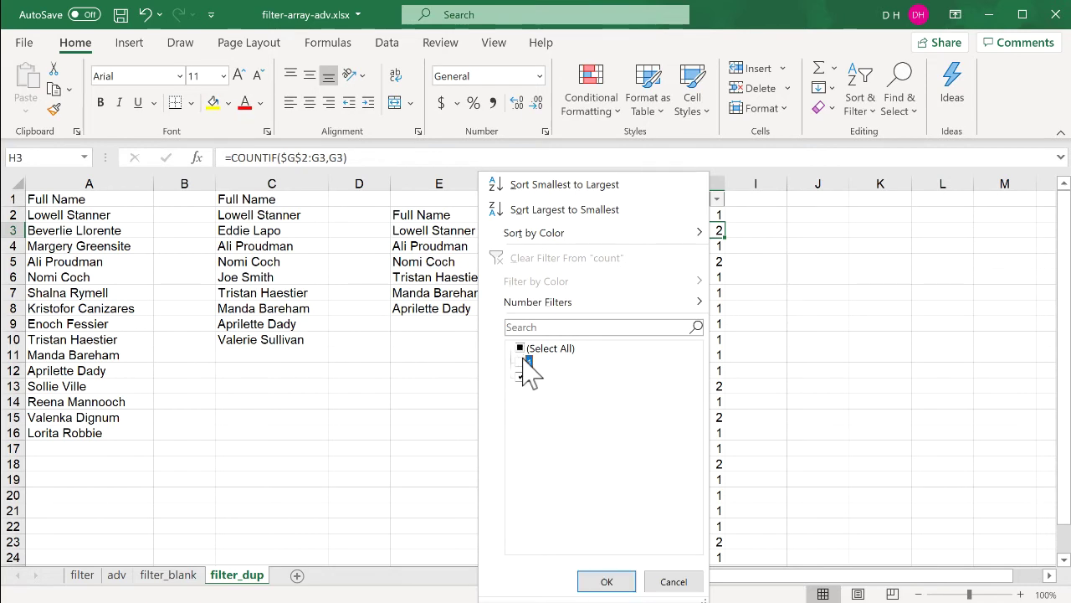
pyautogui.click(607, 581)
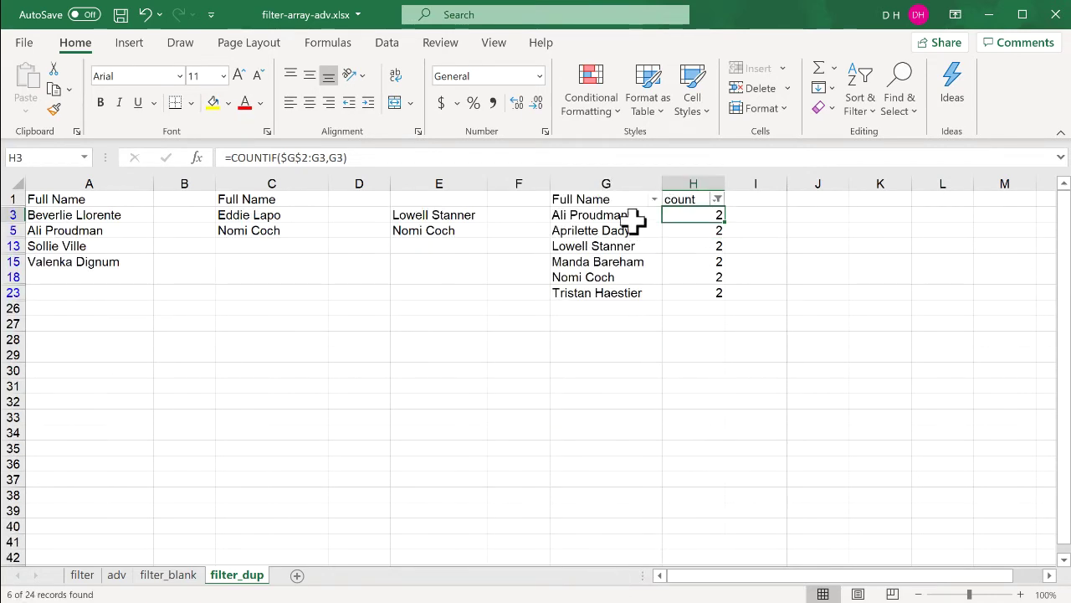
# Fill only the visible filtered names in column G with yellow and clear the filter from the count column
pyautogui.moveTo(619, 214); pyautogui.dragTo(624, 291)
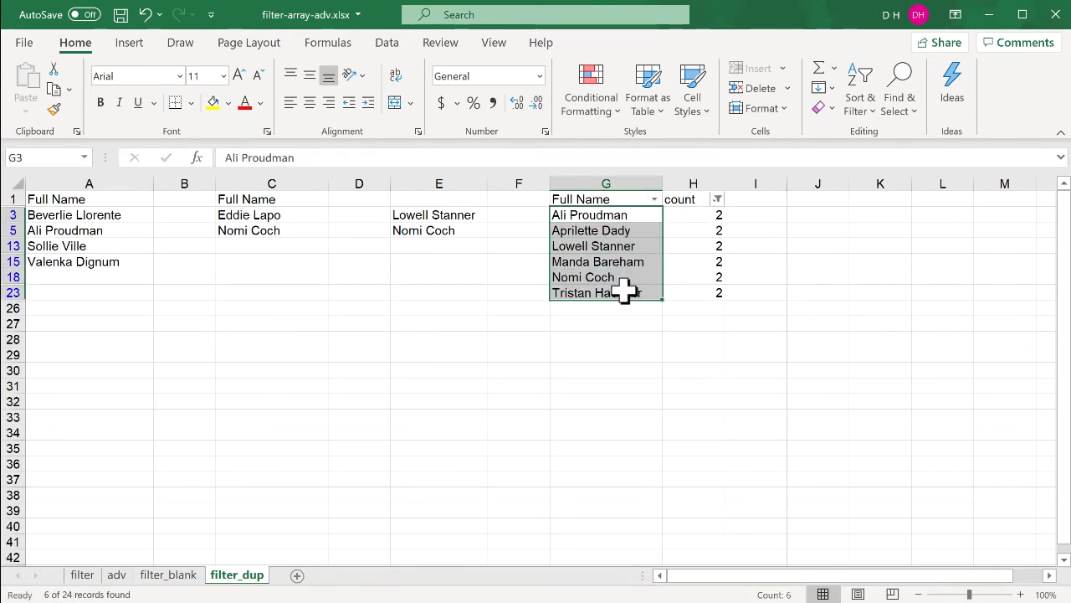
pyautogui.hotkey('alt', ';')
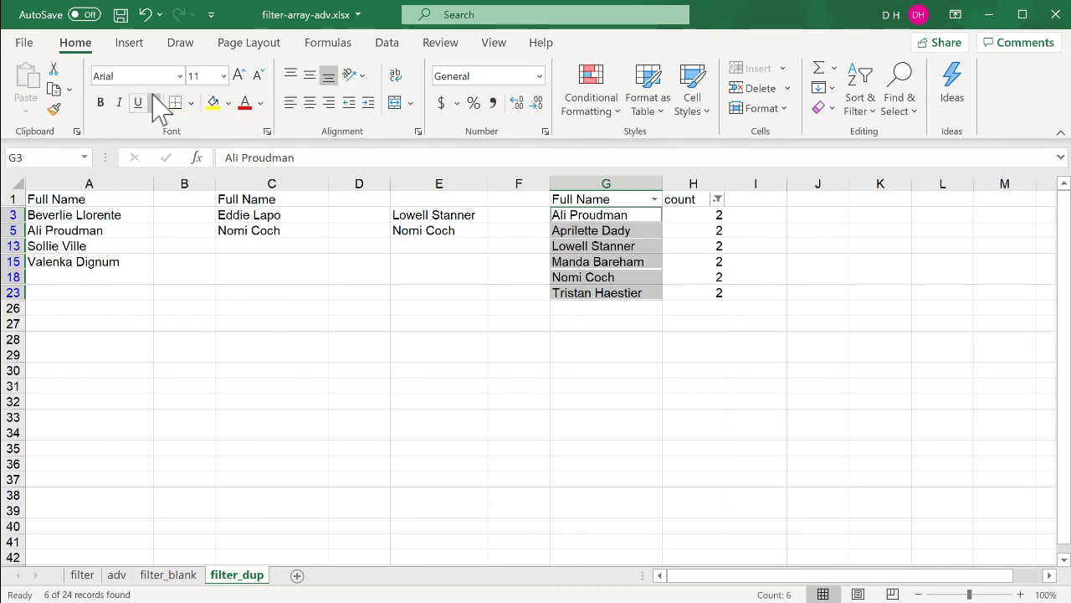
pyautogui.click(214, 104)
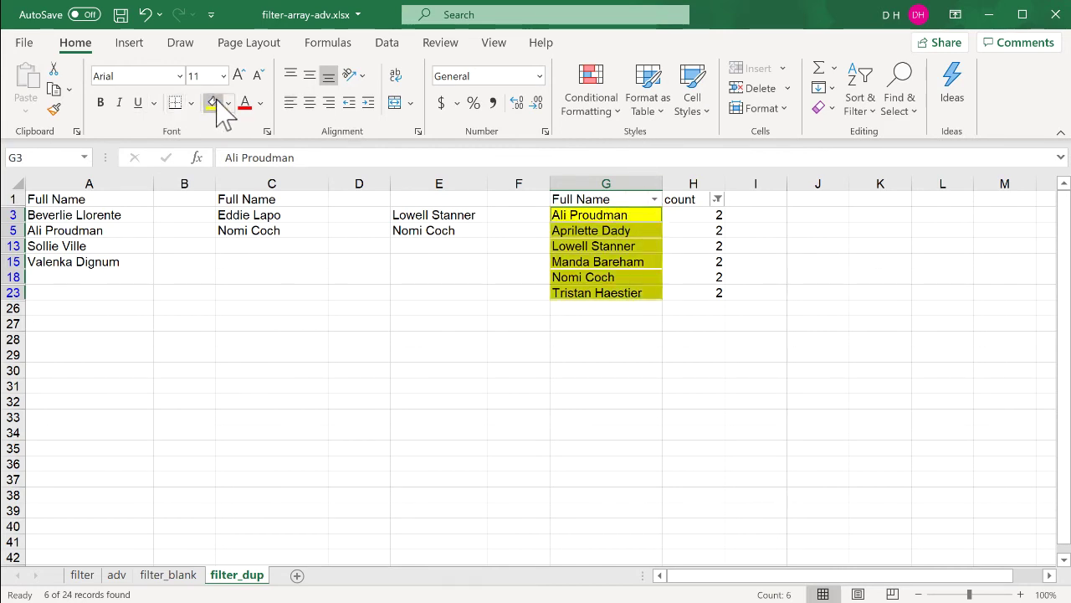
pyautogui.click(718, 200)
pyautogui.click(636, 254)
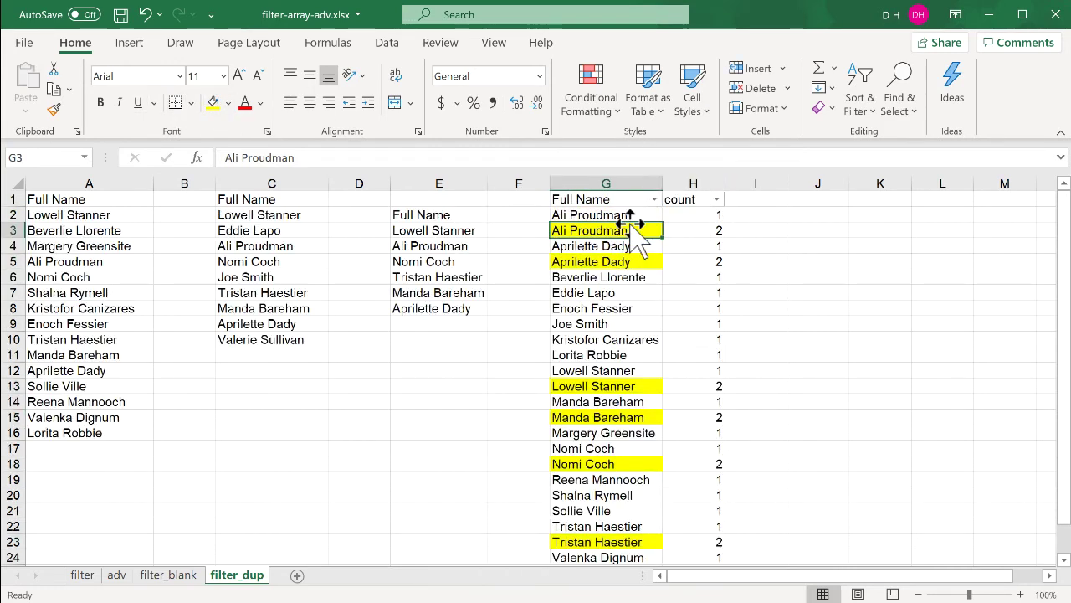
# Wrap the FILTER formula in E2 in SORT, making it =SORT(FILTER(A1:A16,COUNTIF(C1:C10,A1:A16)))
pyautogui.click(429, 217)
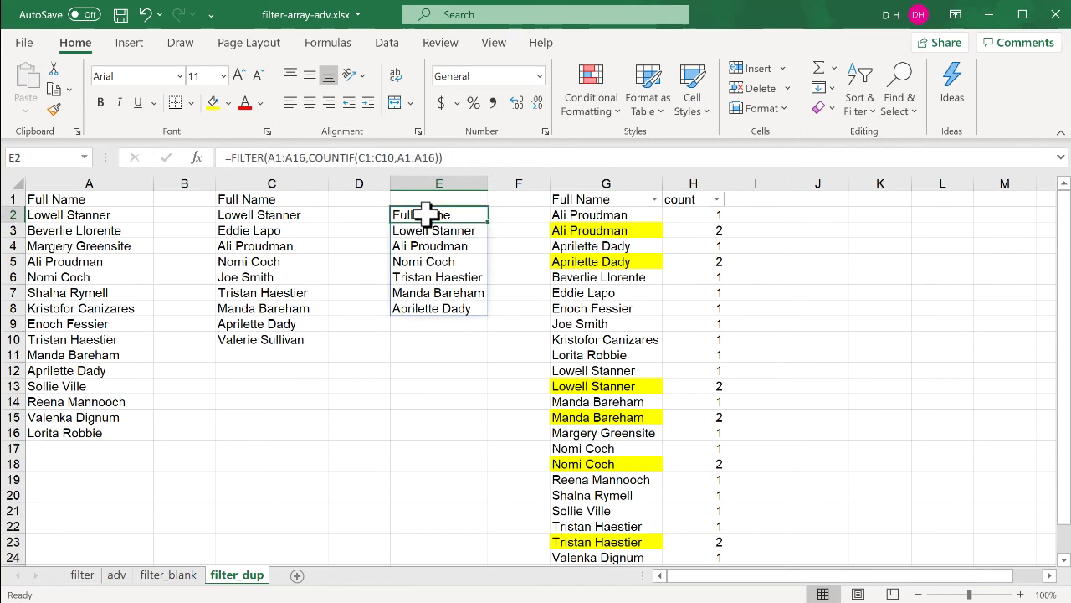
pyautogui.click(232, 158)
pyautogui.press('Escape')
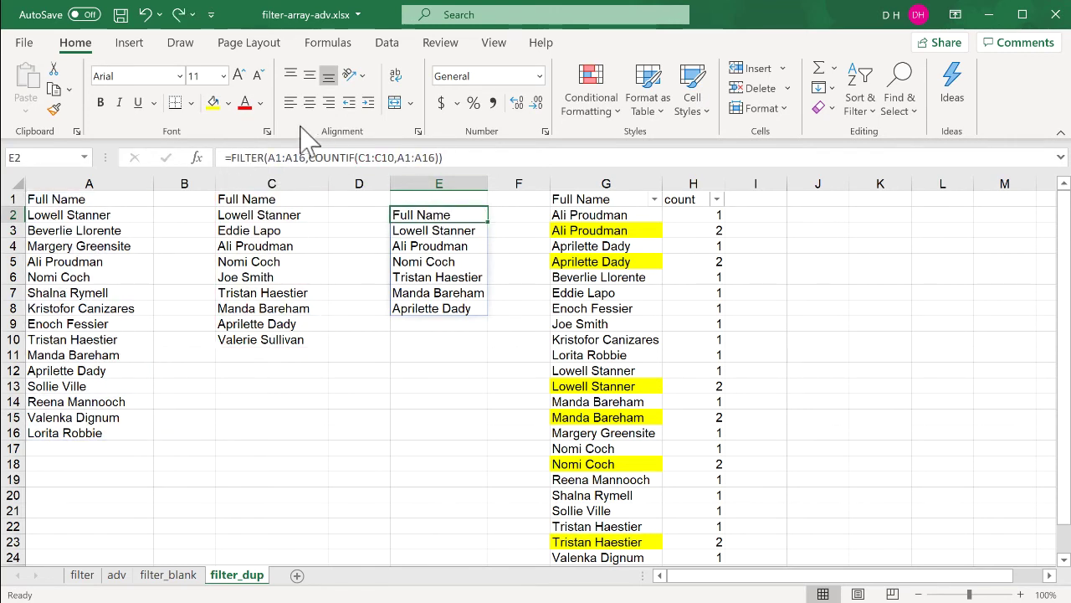
pyautogui.click(231, 157)
pyautogui.write('sort')
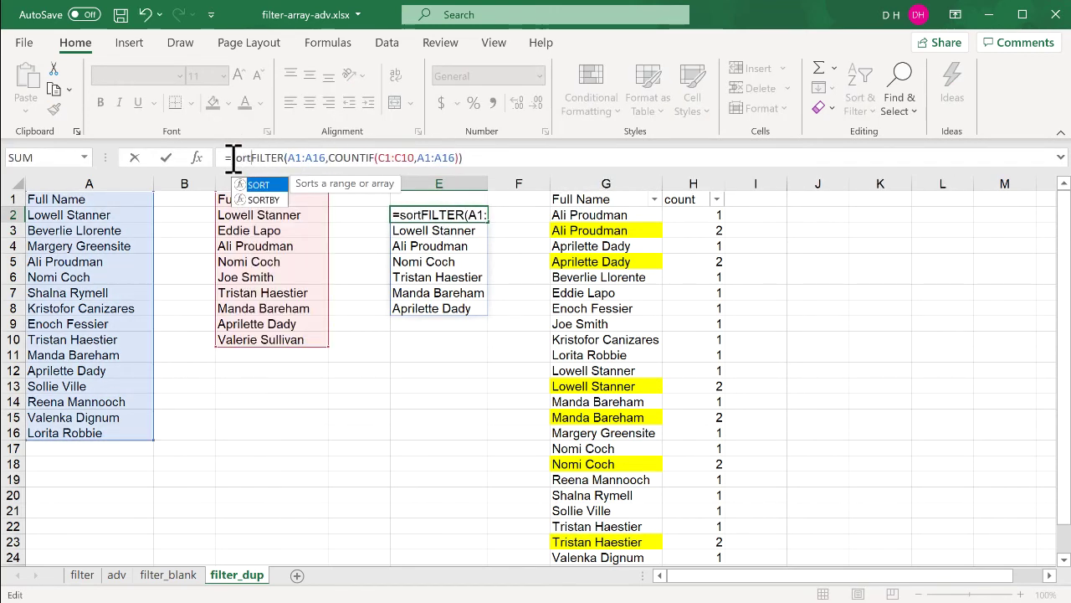
pyautogui.write('(')
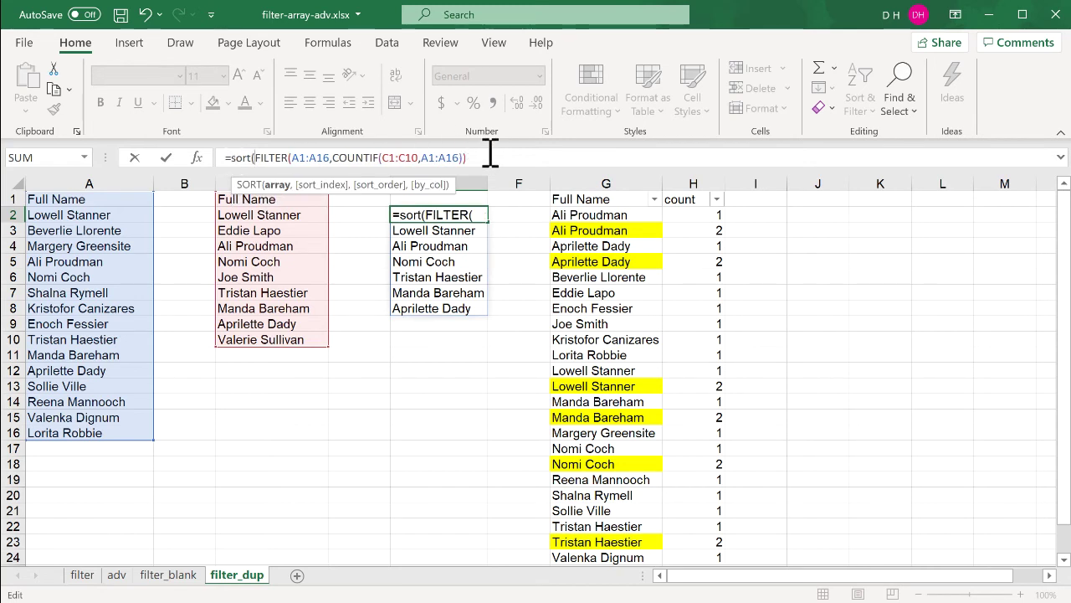
pyautogui.click(490, 155)
pyautogui.write(')')
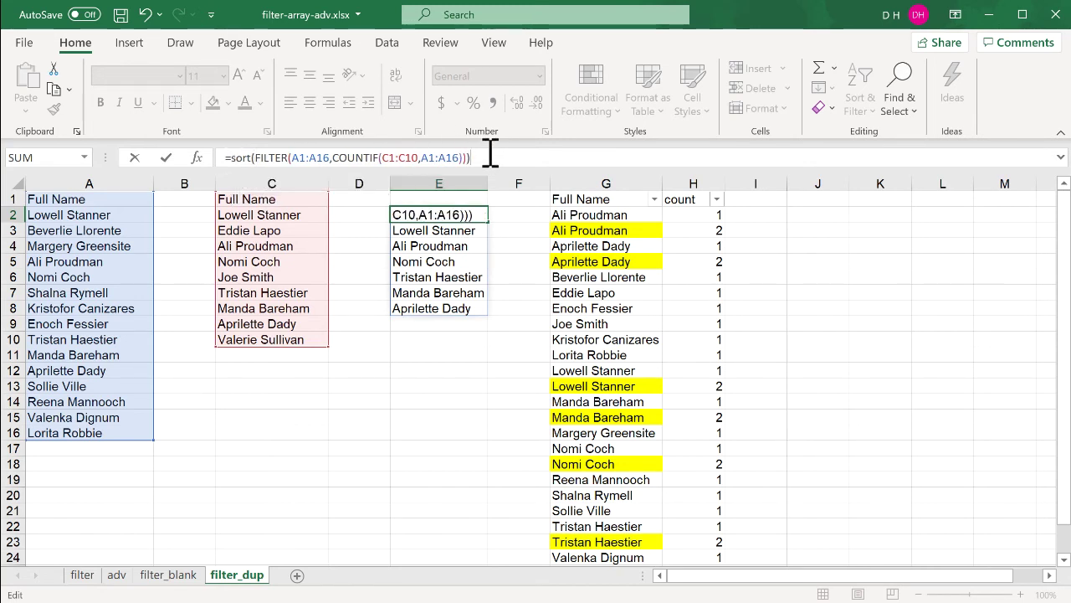
pyautogui.press('Return')
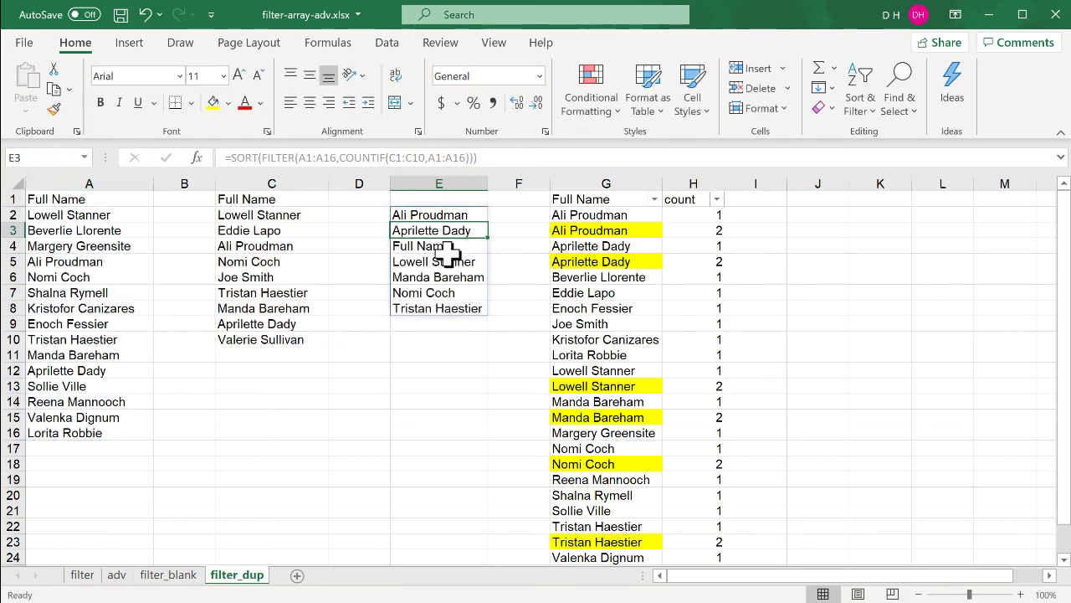
# Exclude the headers from the E2 formula, making it =SORT(FILTER(A2:A16,COUNTIF(C2:C10,A2:A16))), and compare its names with the highlighted ones in column G
pyautogui.click(414, 215)
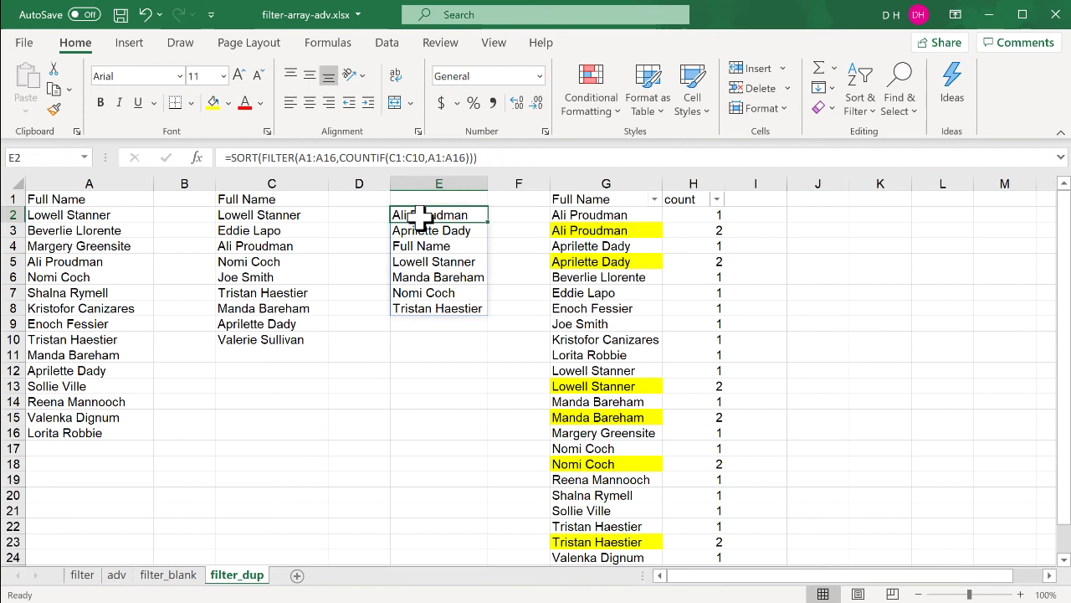
pyautogui.click(323, 159)
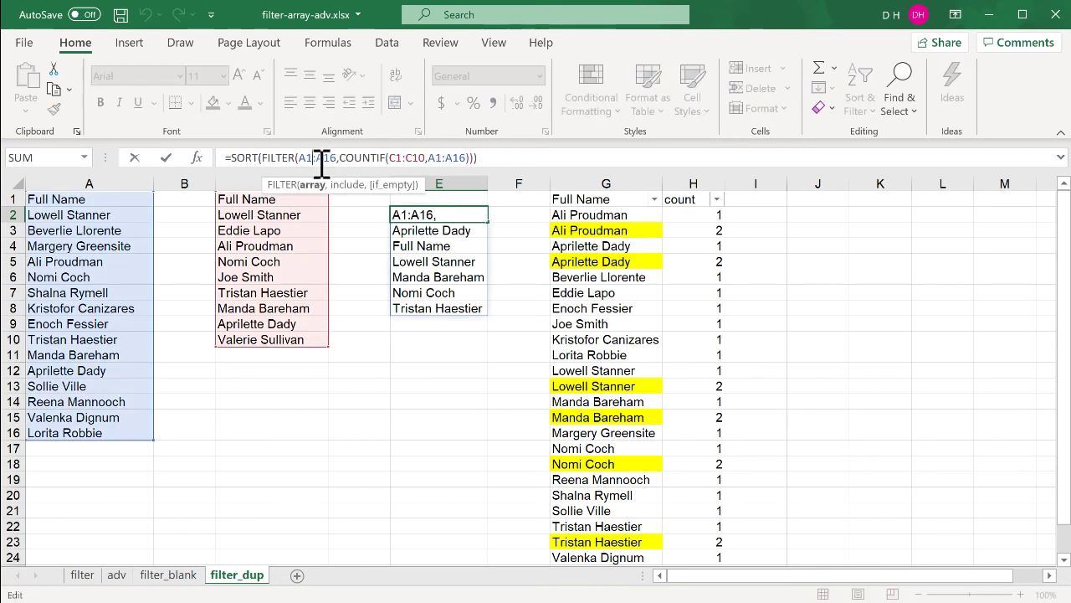
pyautogui.press('BackSpace')
pyautogui.write('2')
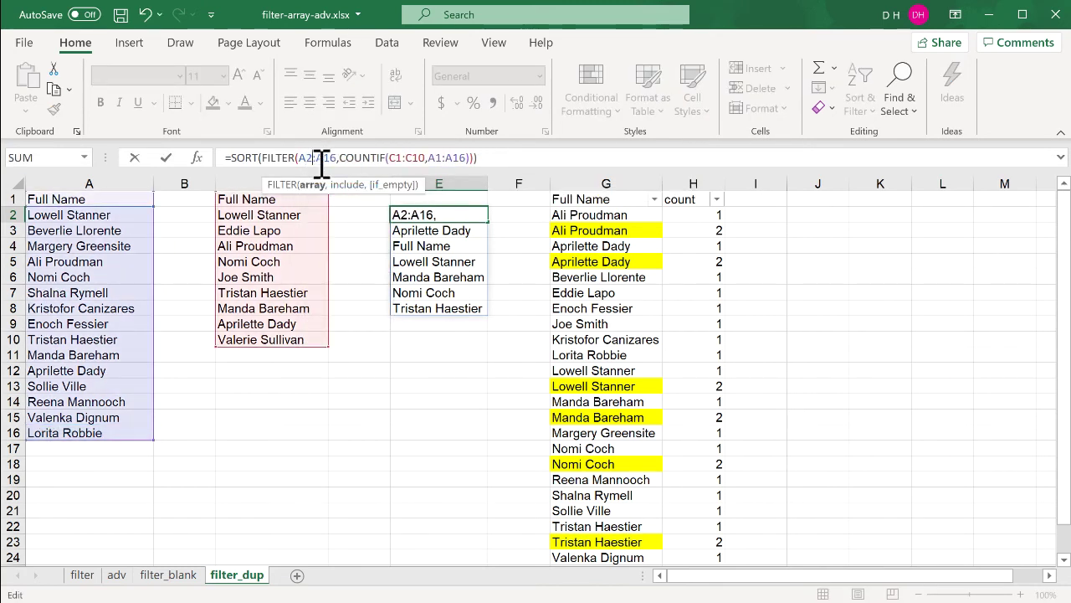
pyautogui.click(405, 158)
pyautogui.press('BackSpace')
pyautogui.press('BackSpace')
pyautogui.write('2:')
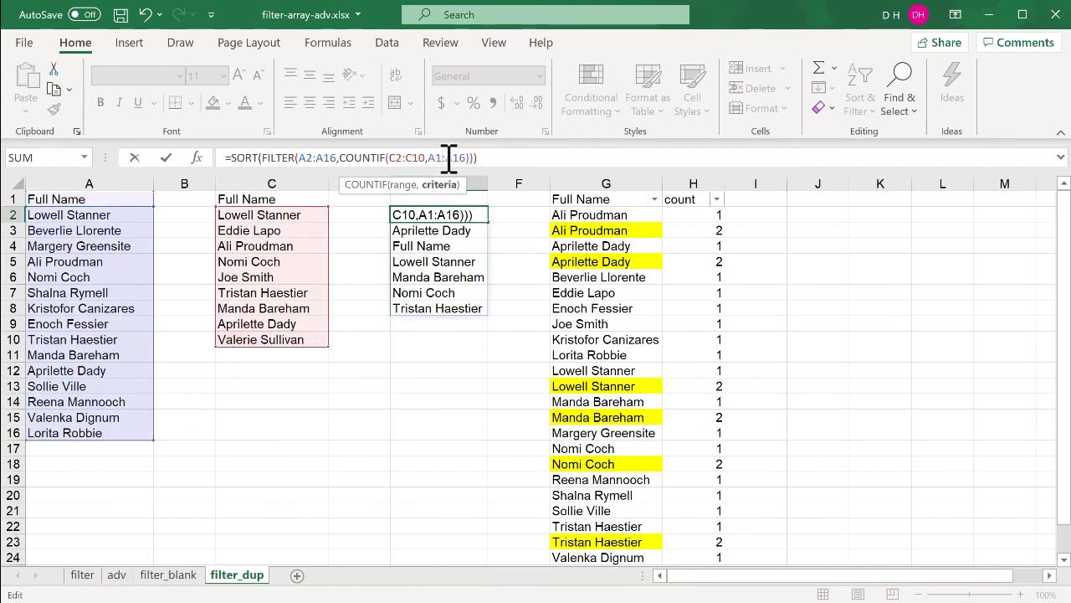
pyautogui.press('BackSpace')
pyautogui.write('2')
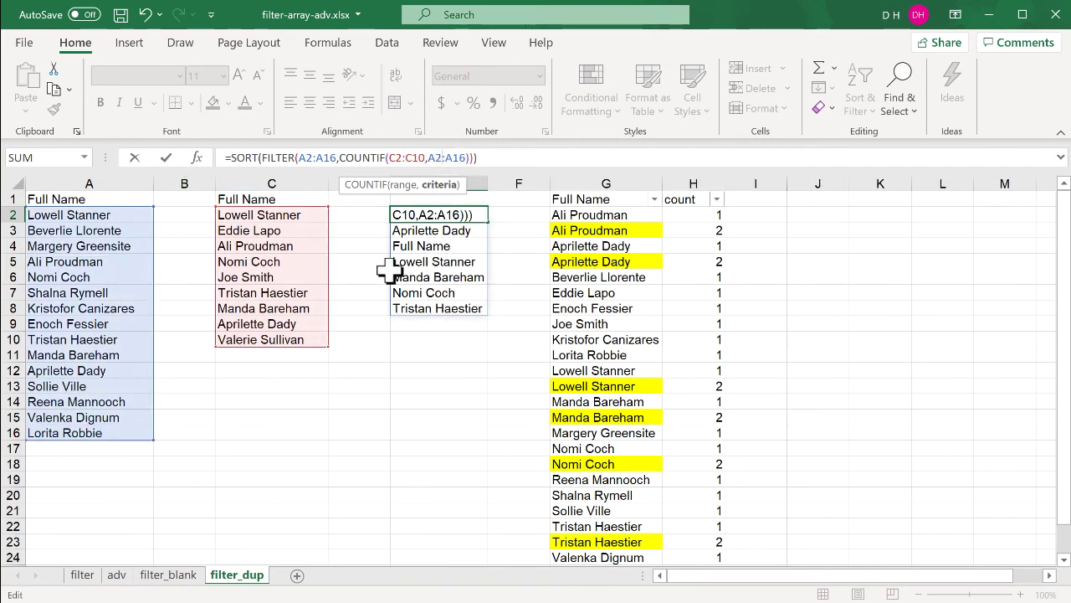
pyautogui.press('Return')
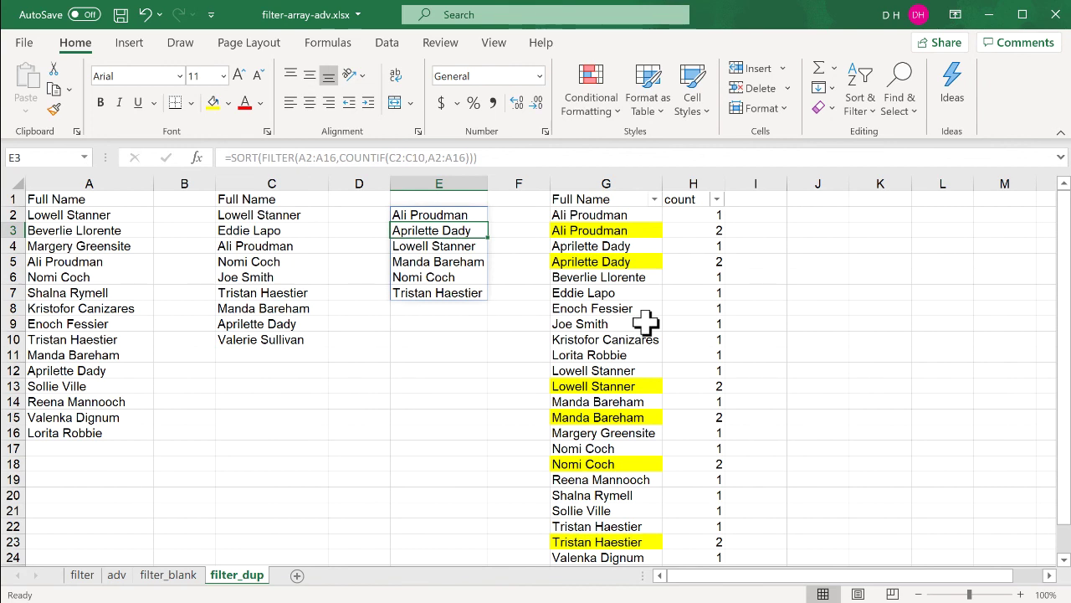
pyautogui.click(632, 230)
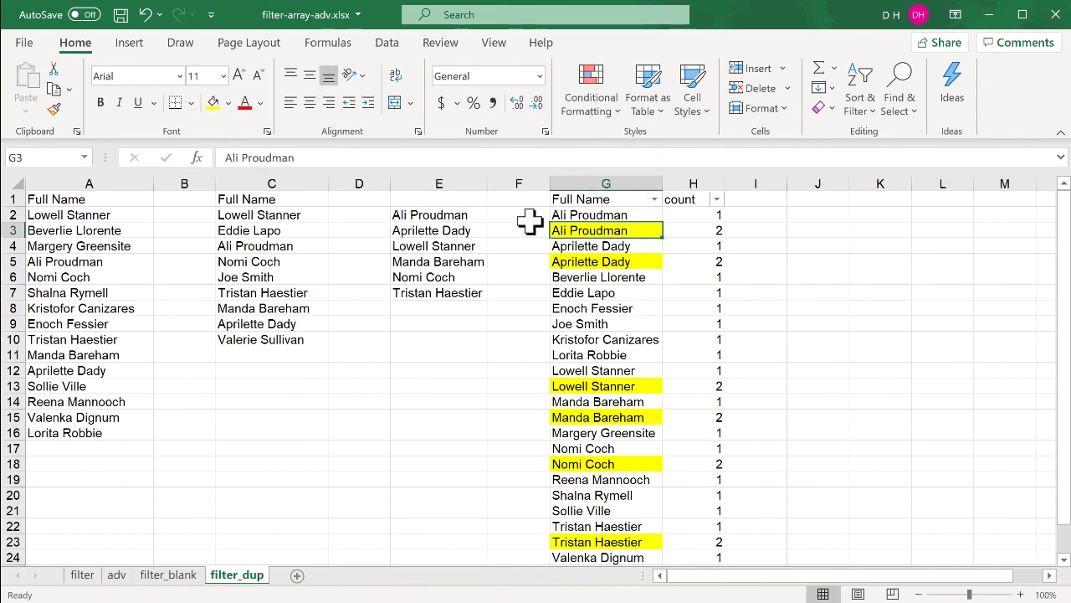
pyautogui.click(467, 214)
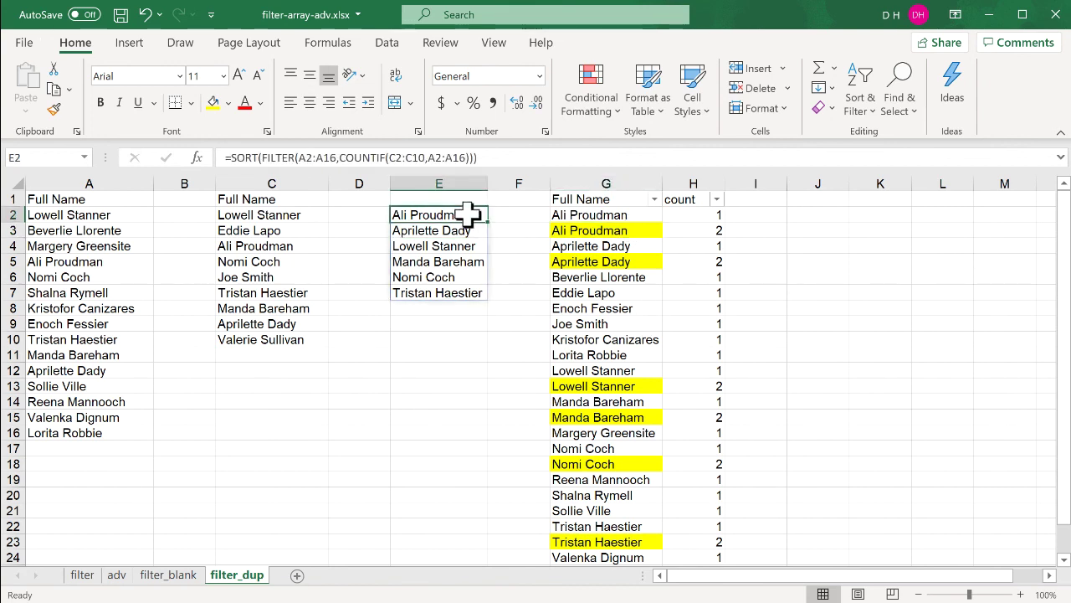